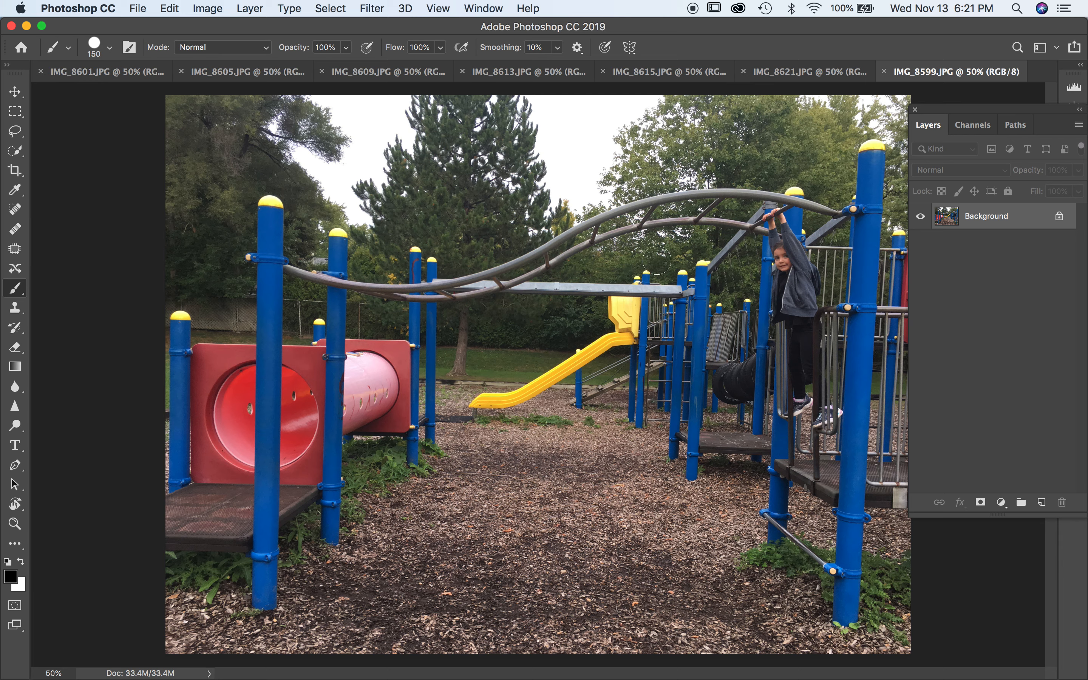
Move the Layers panel clear of the photo and look through the other open playground photos from IMG_8621 back to IMG_8601.
drag(946, 120, 1010, 121)
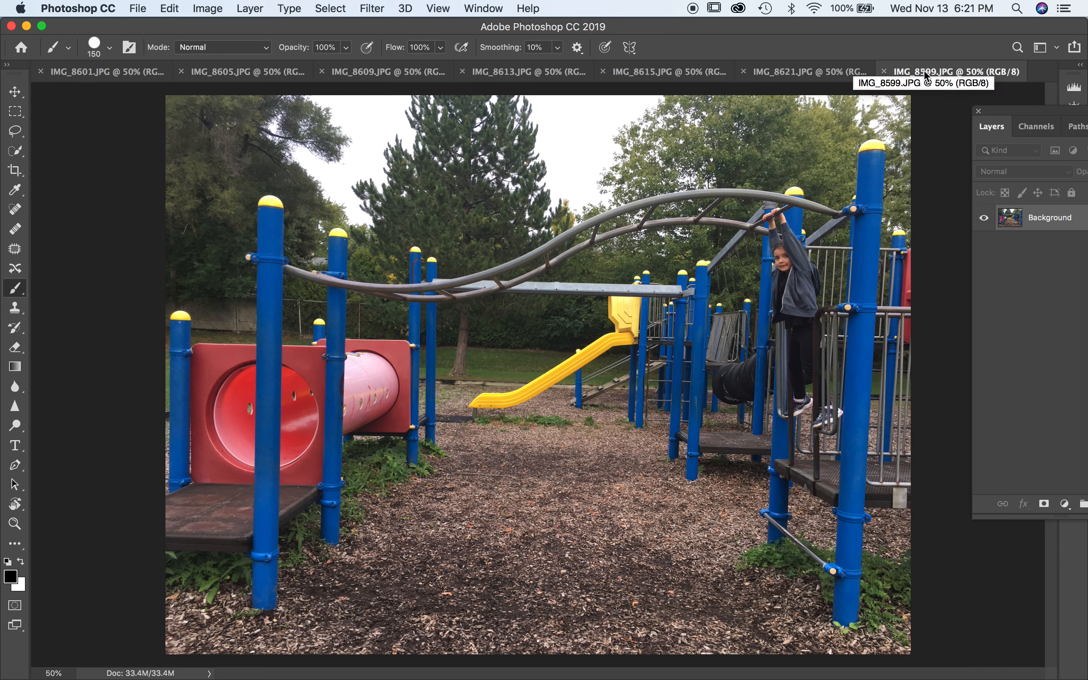
click(788, 79)
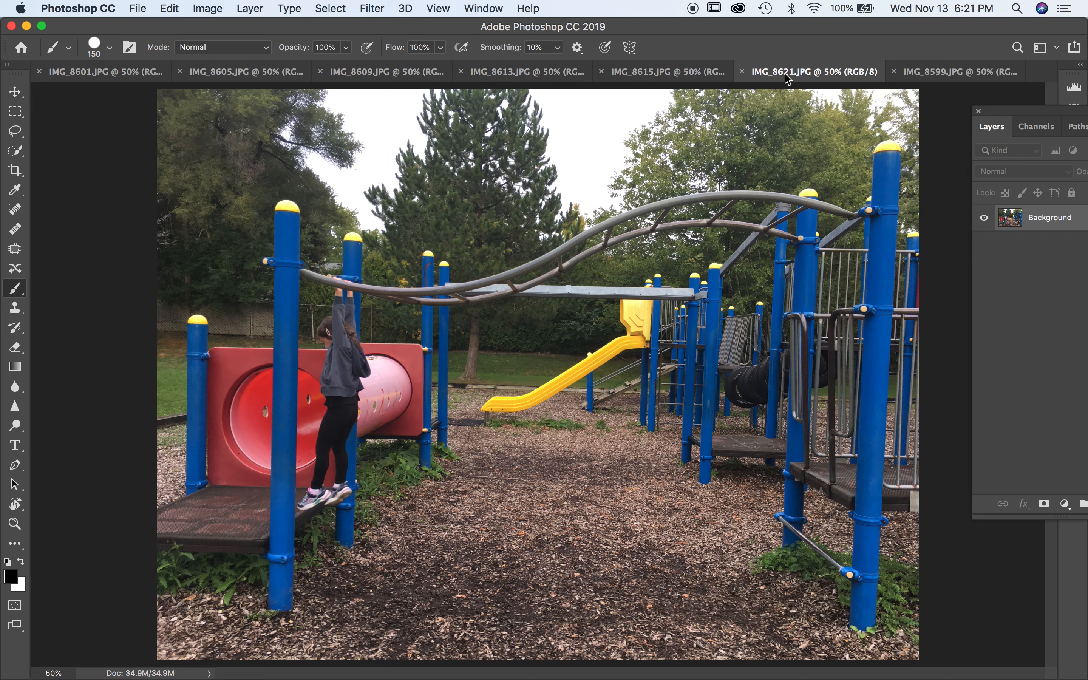
click(668, 76)
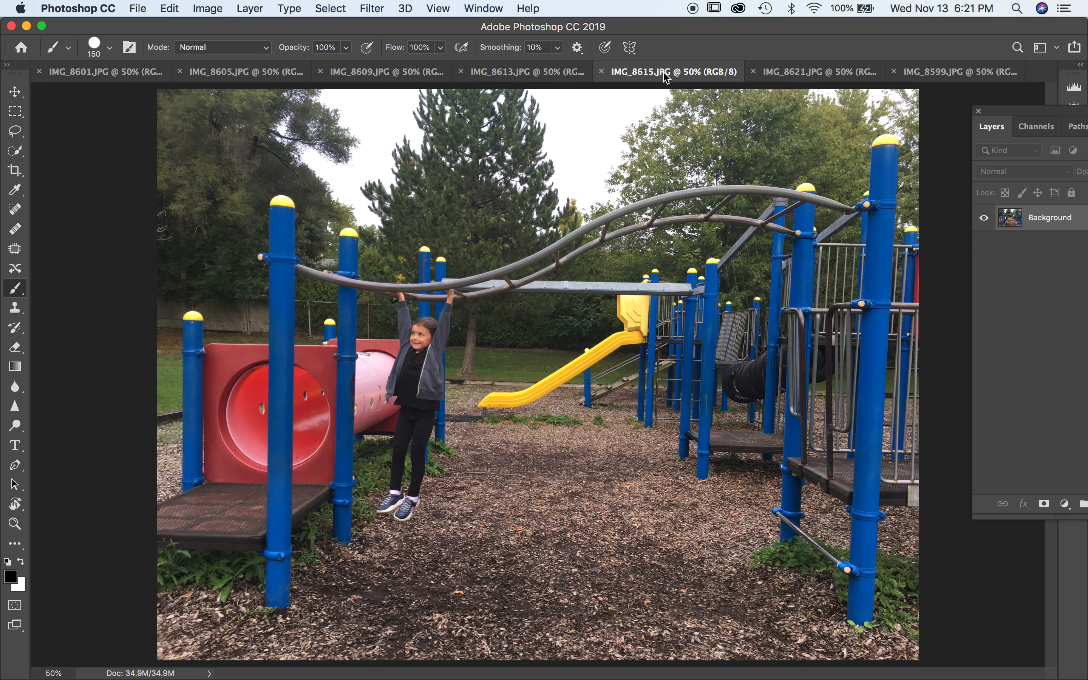
click(525, 78)
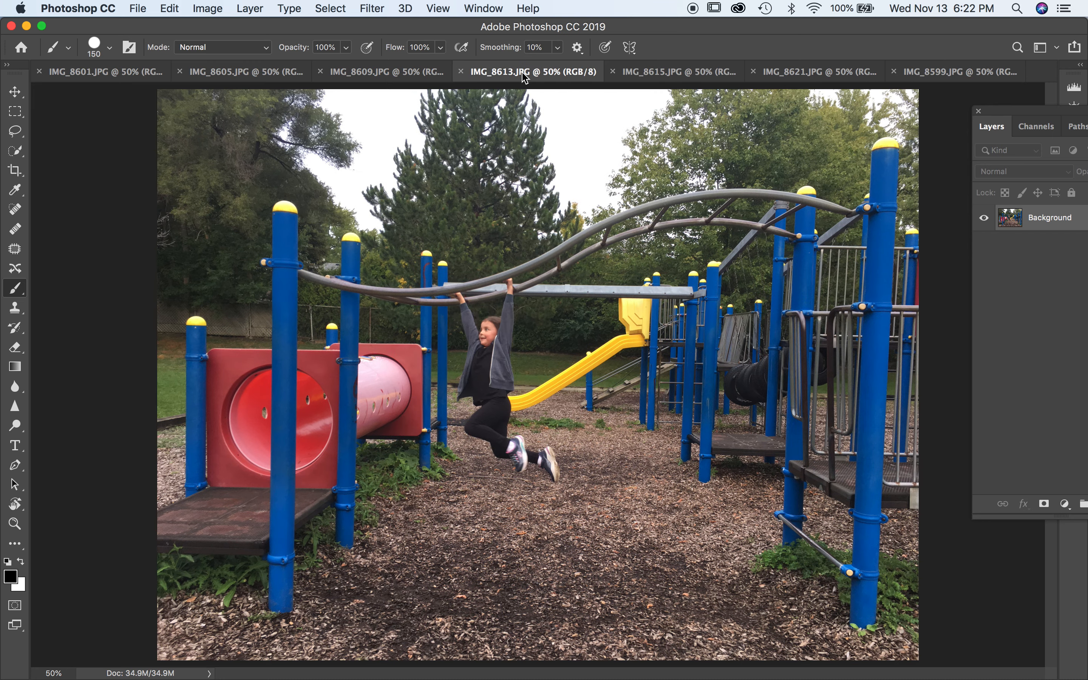
click(391, 78)
click(254, 78)
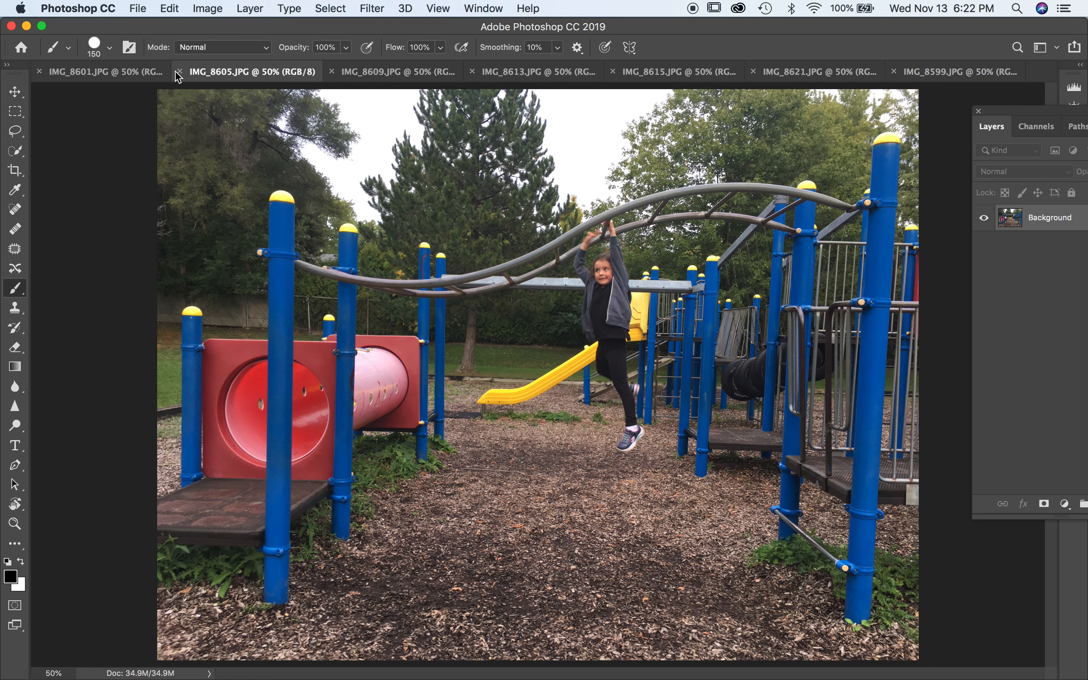
click(107, 77)
Reorder the open documents so that IMG_8599.JPG comes first, directly ahead of IMG_8601.JPG.
drag(988, 76, 688, 78)
drag(536, 76, 809, 77)
click(531, 76)
drag(539, 73, 178, 70)
drag(245, 75, 103, 75)
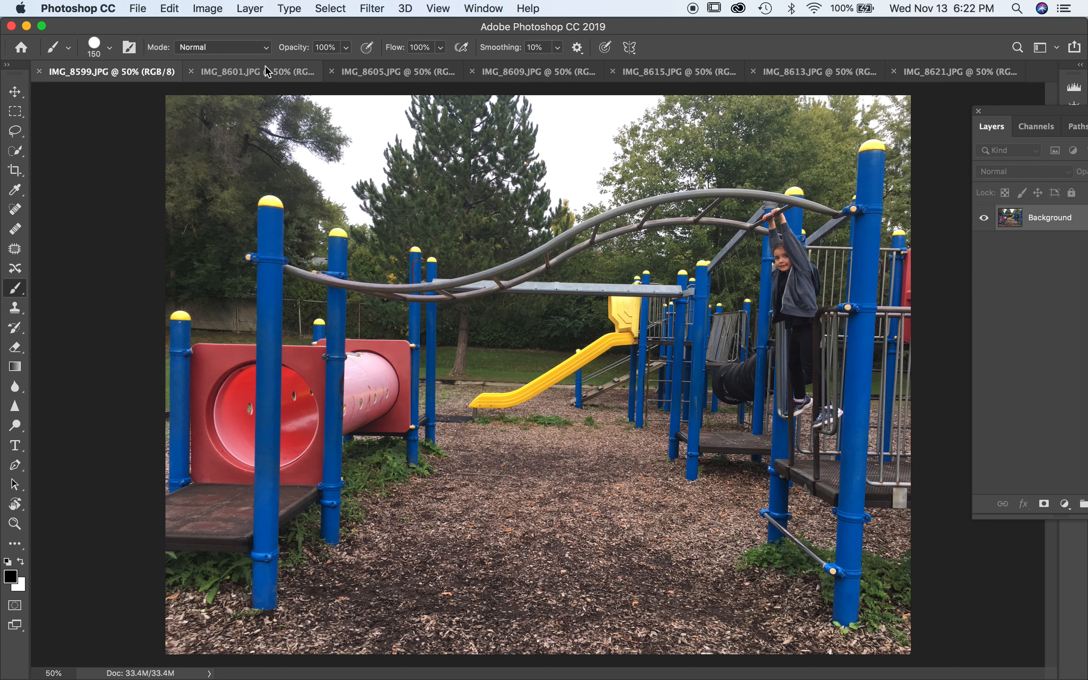
Review the photo sequence from IMG_8601 through IMG_8621 and return to IMG_8599.JPG.
click(269, 78)
click(409, 77)
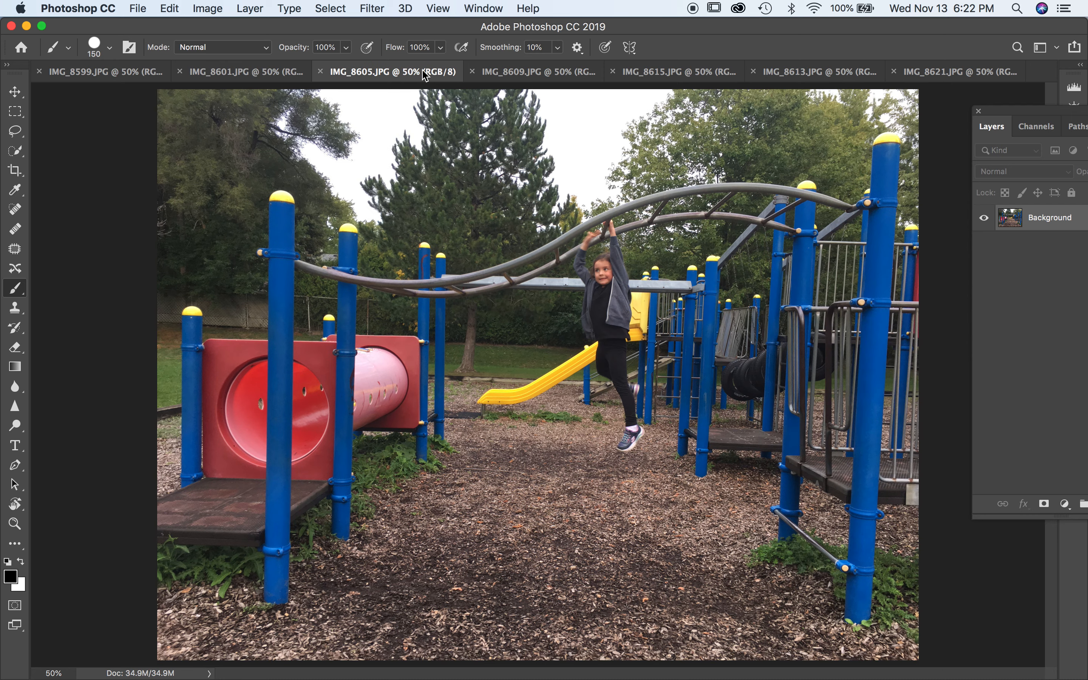
click(540, 75)
click(627, 73)
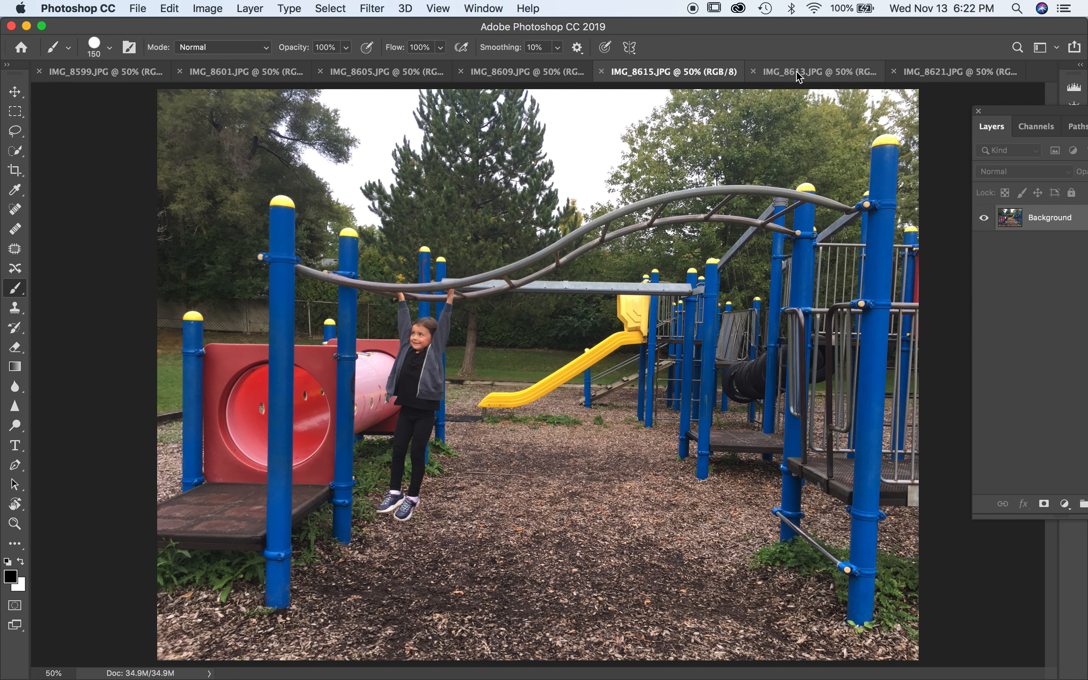
click(801, 76)
click(928, 78)
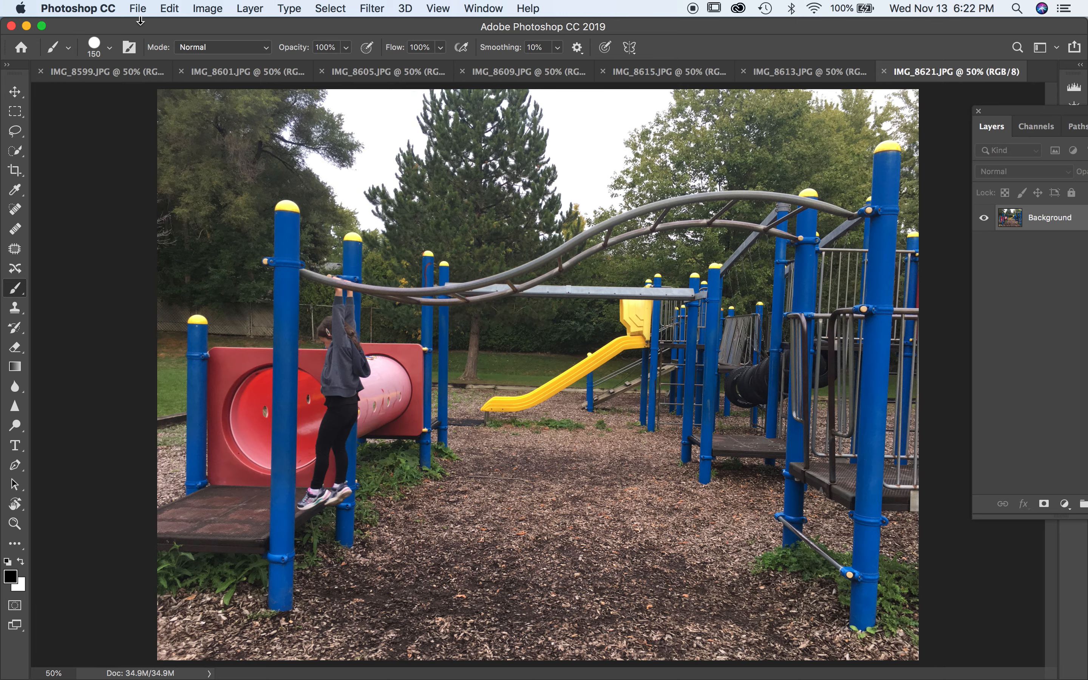
click(109, 80)
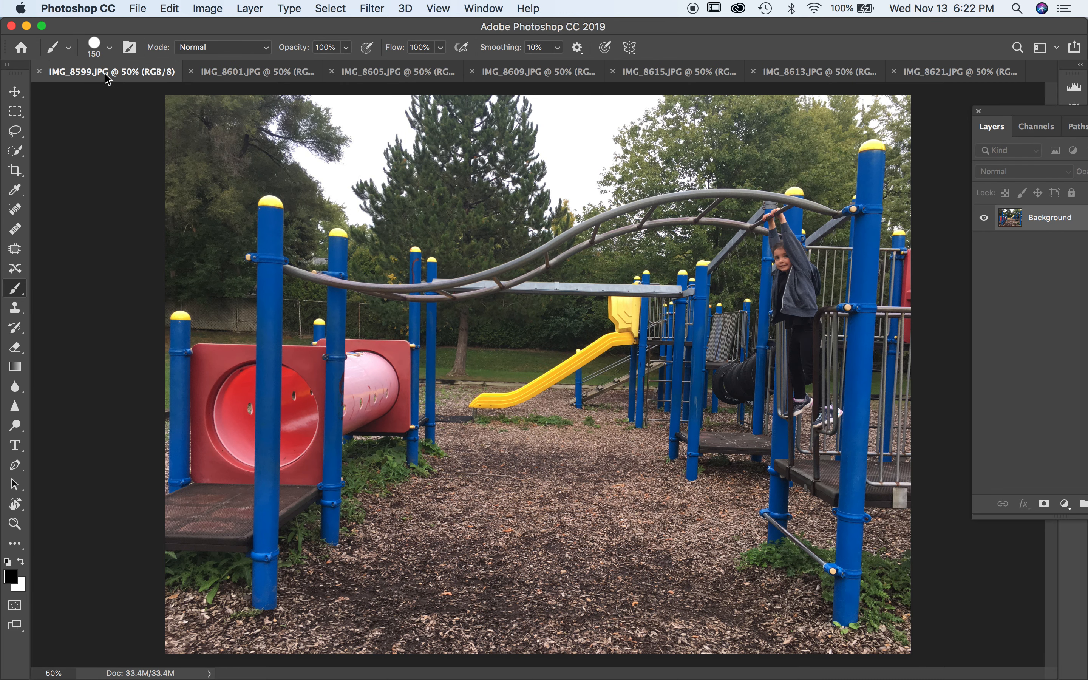
Select the entire canvas of IMG_8601.JPG and copy it.
click(236, 77)
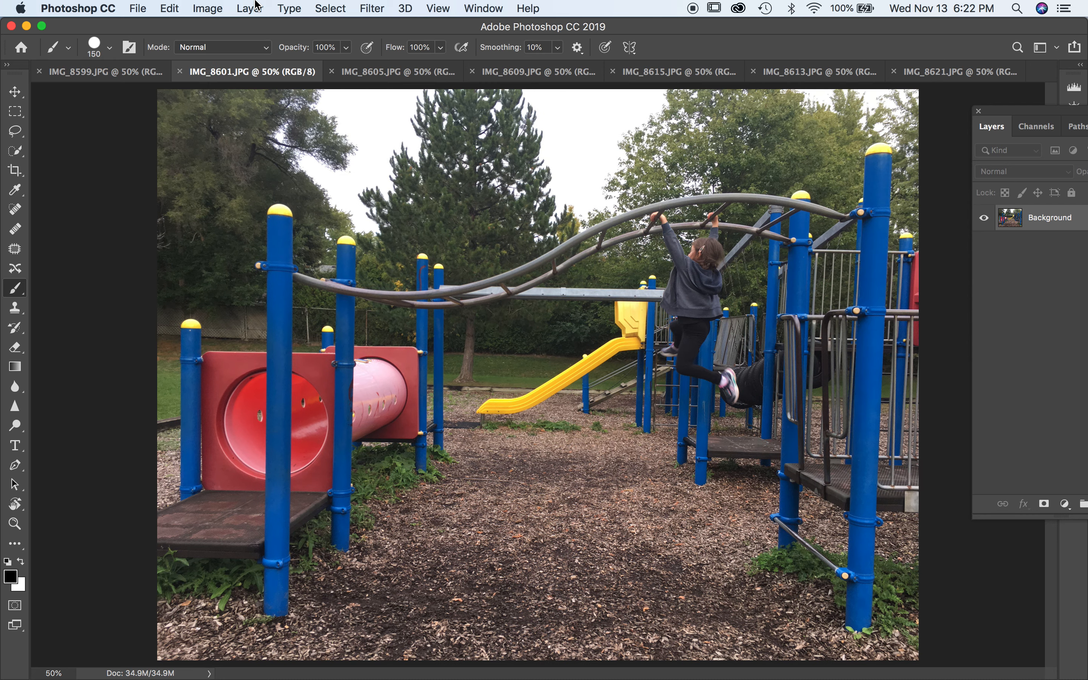
click(329, 9)
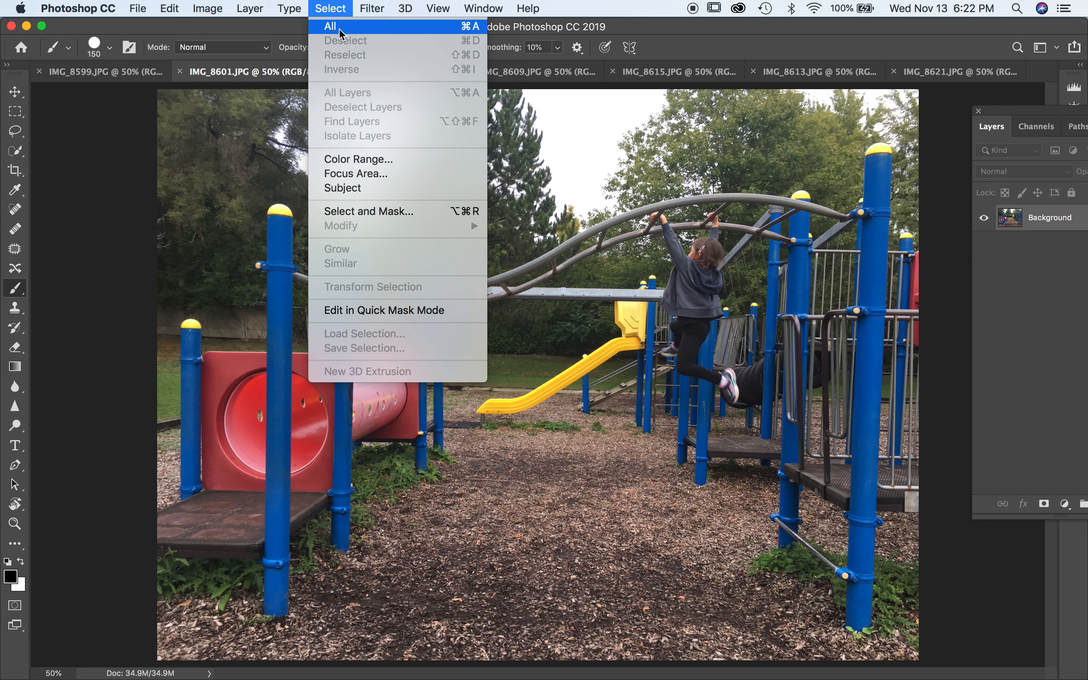
click(332, 26)
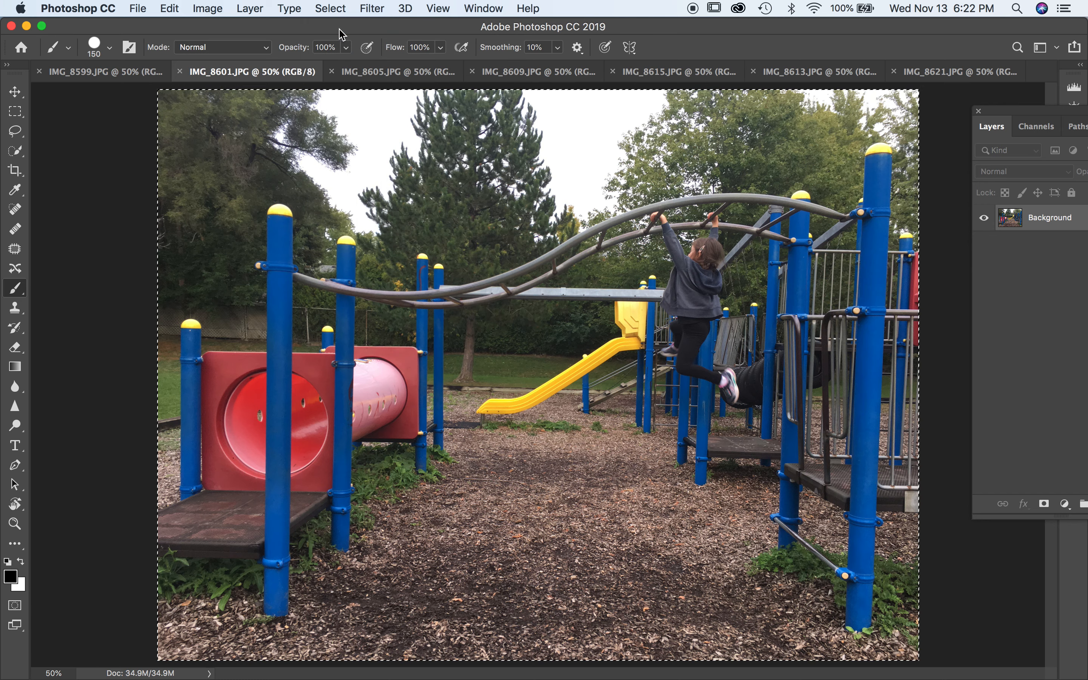
click(170, 10)
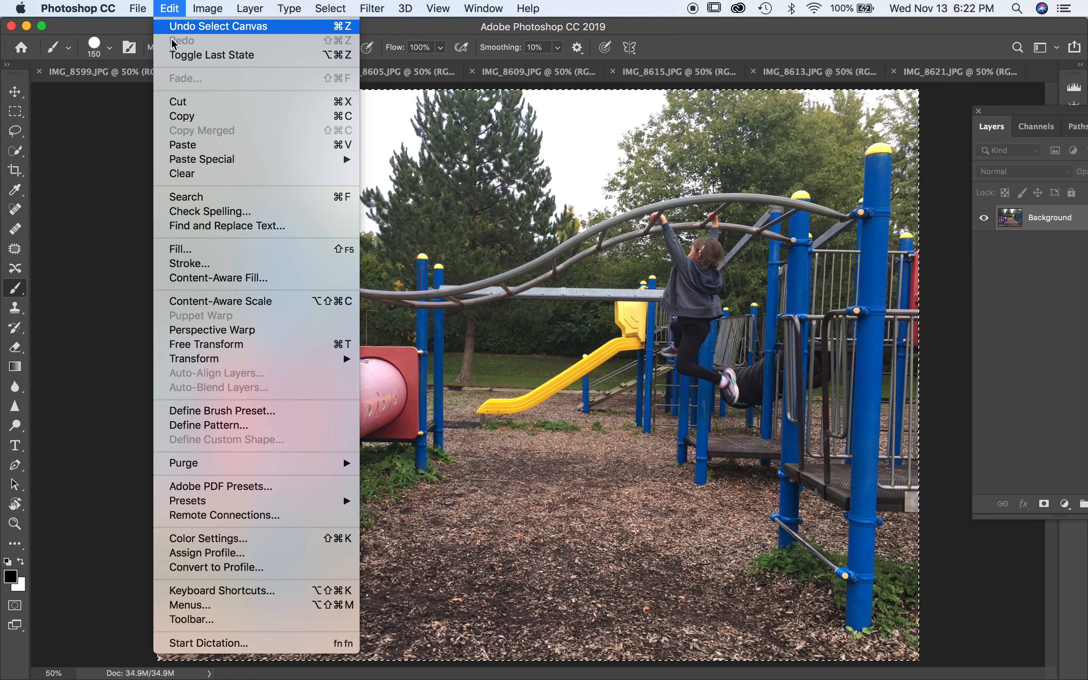
click(204, 117)
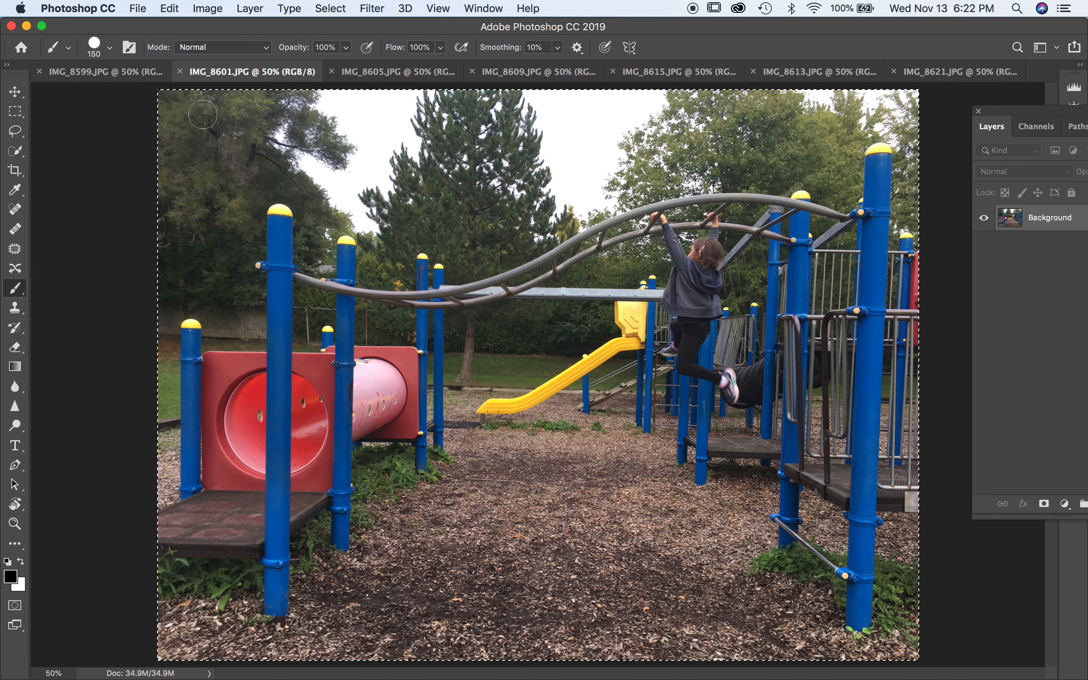
Paste the copied photo into IMG_8599.JPG as a new layer above the Background.
click(103, 75)
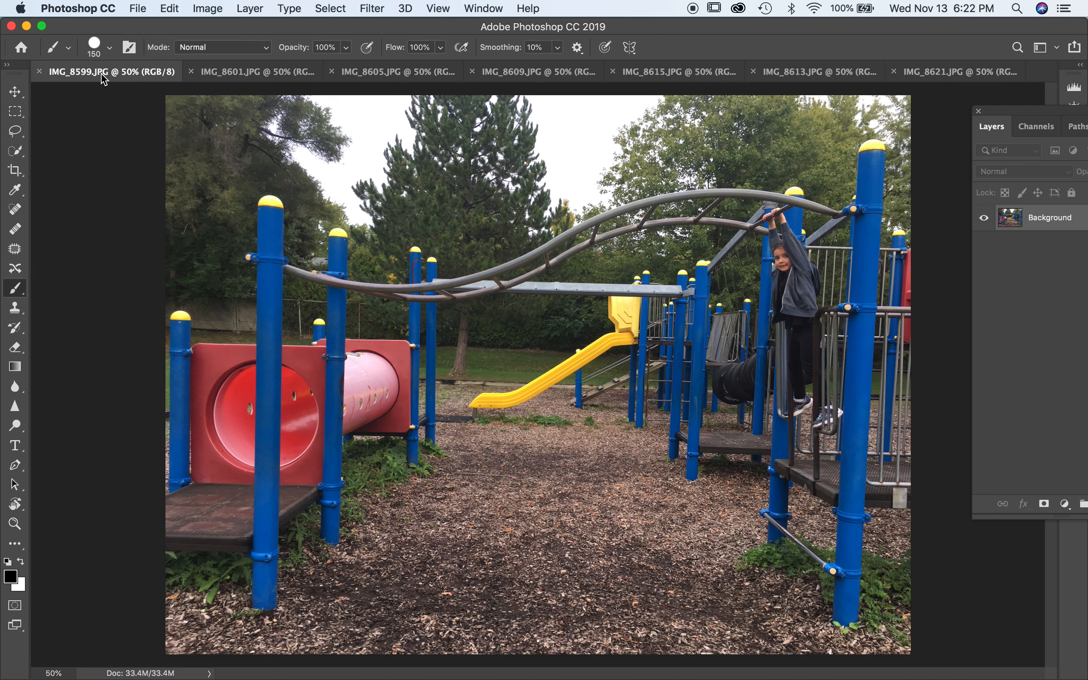
click(173, 10)
click(173, 6)
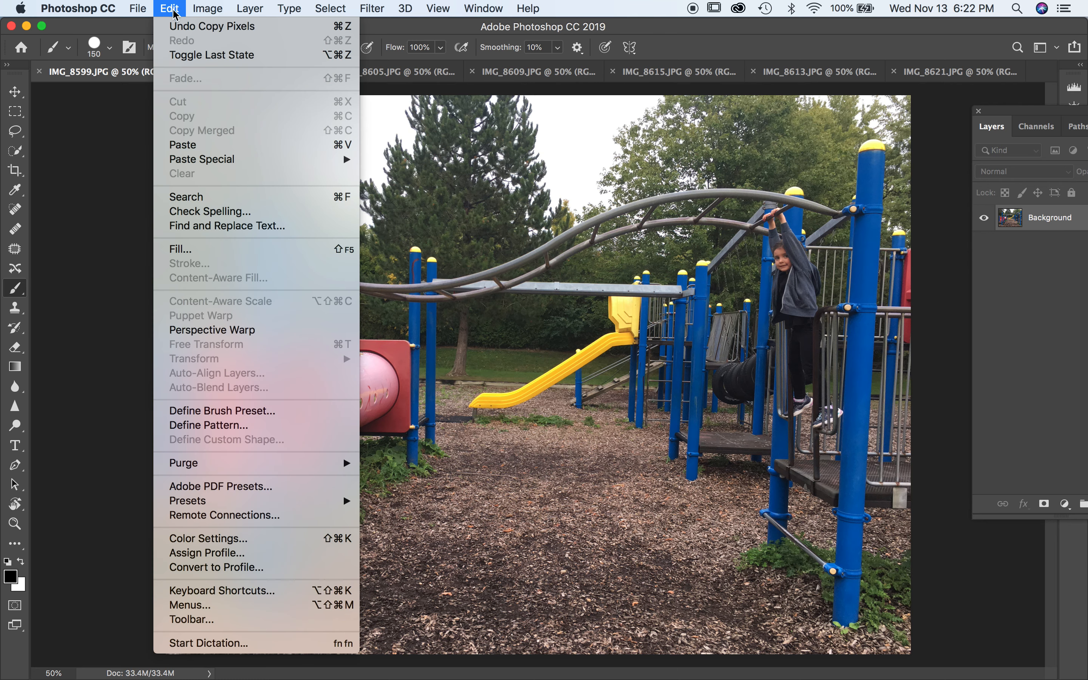
click(209, 144)
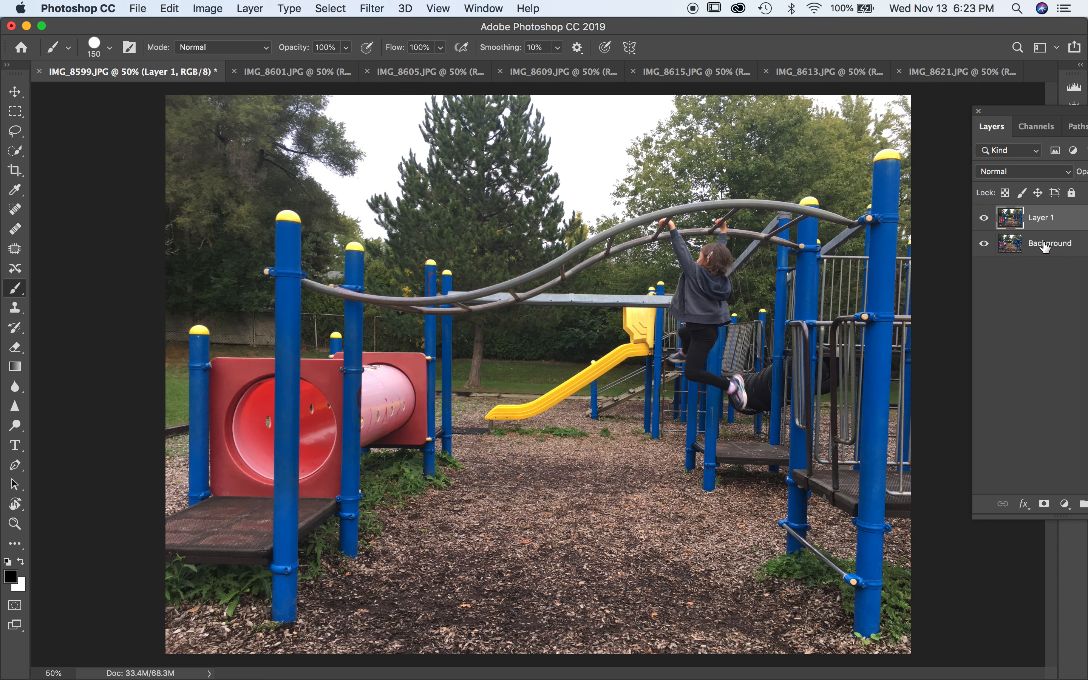
click(484, 6)
click(484, 5)
click(484, 8)
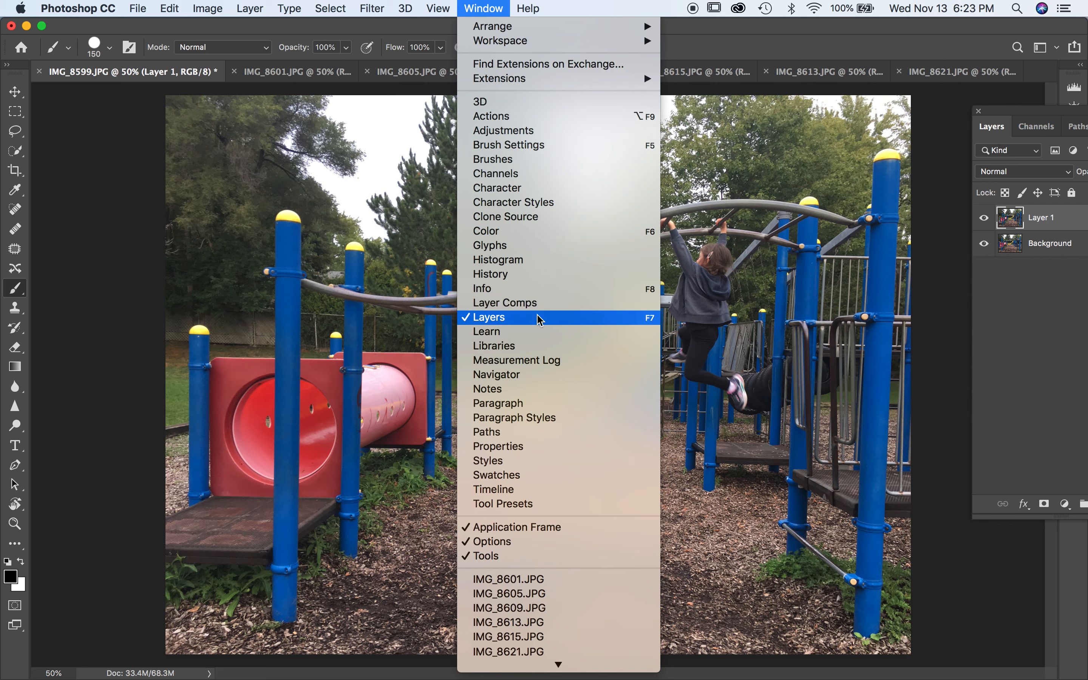
click(690, 46)
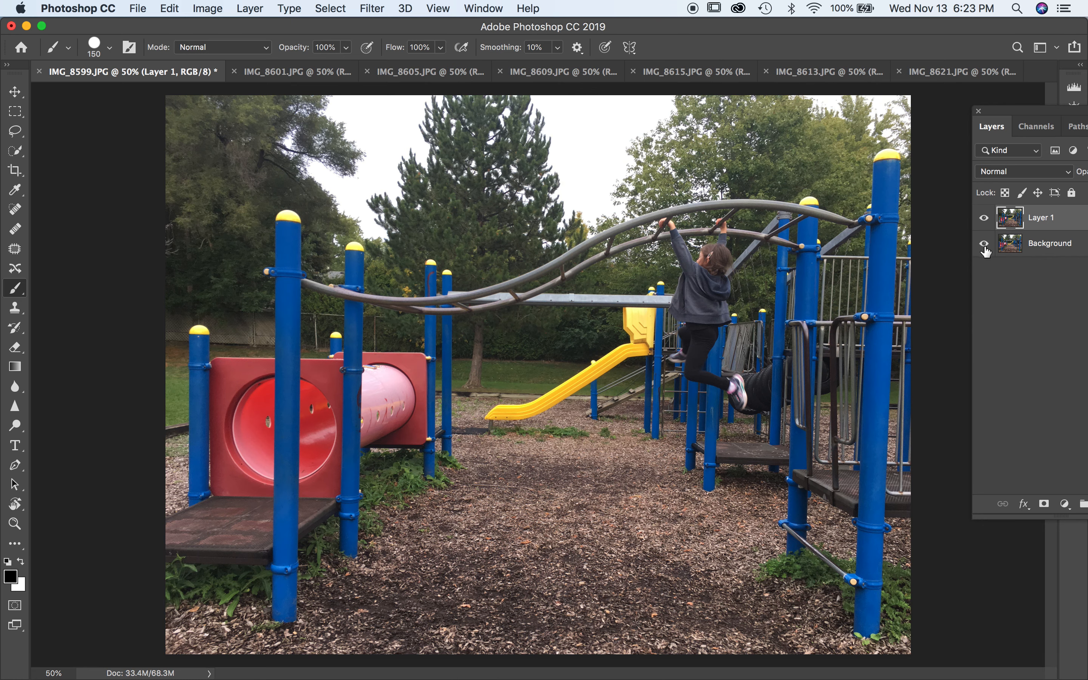
Toggle the visibility of Layer 1 and the Background to compare the two stacked photos, leaving both visible.
click(985, 220)
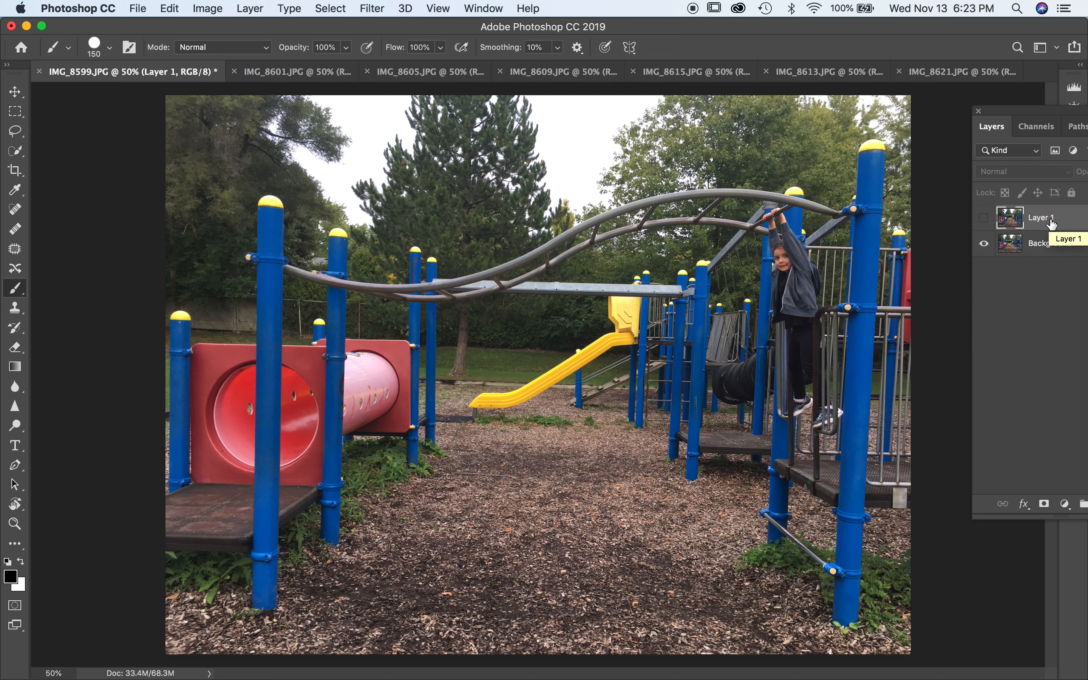
click(984, 219)
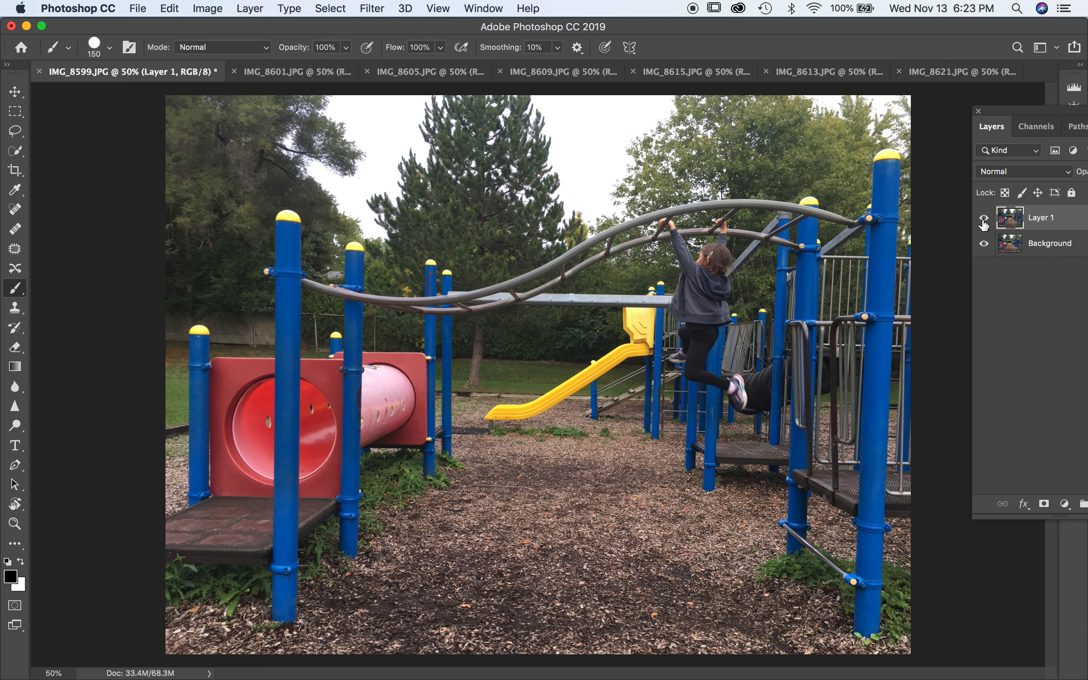
click(985, 246)
click(985, 246)
click(985, 219)
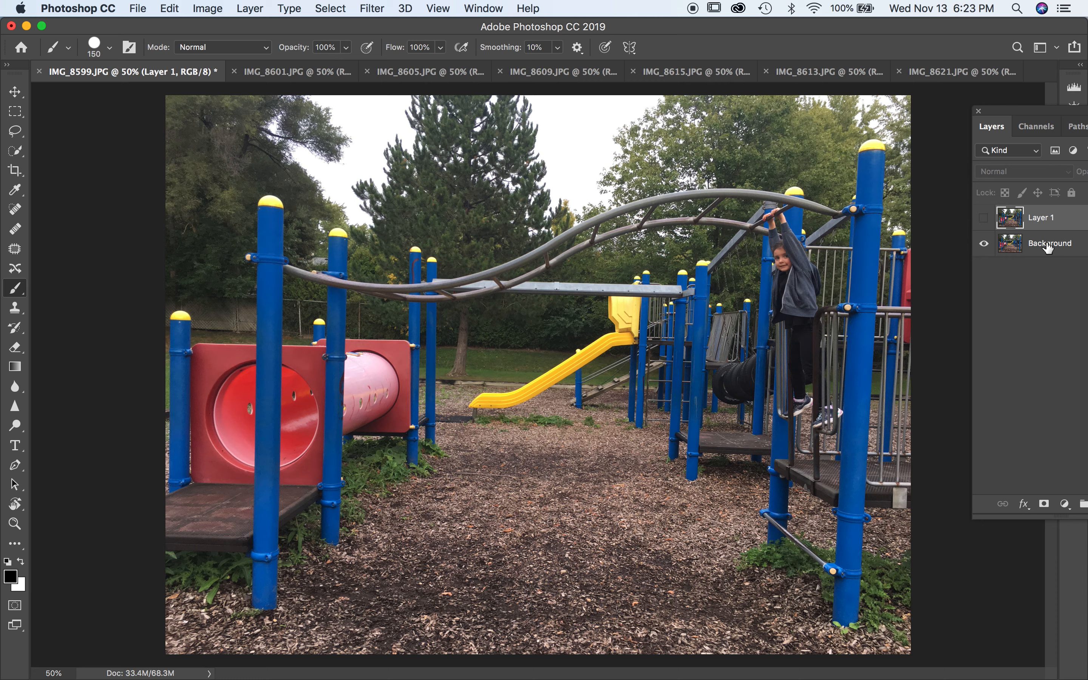
click(984, 219)
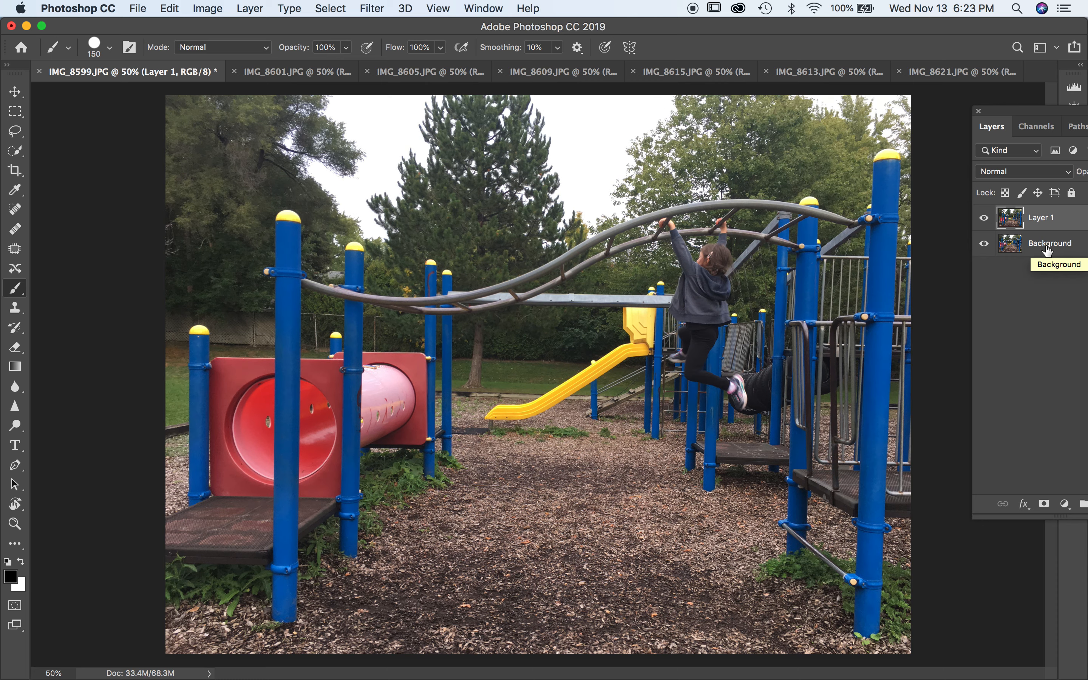
Convert the locked Background into a regular layer named Layer 0, and make Layer 1 the active layer.
double_click(1048, 245)
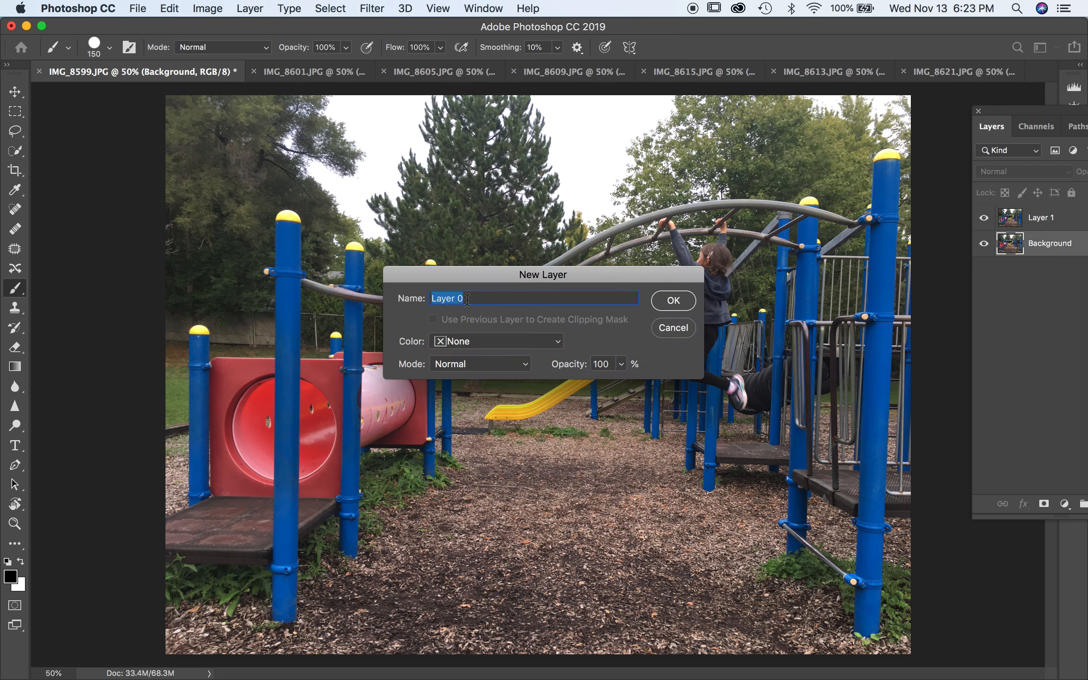
click(673, 300)
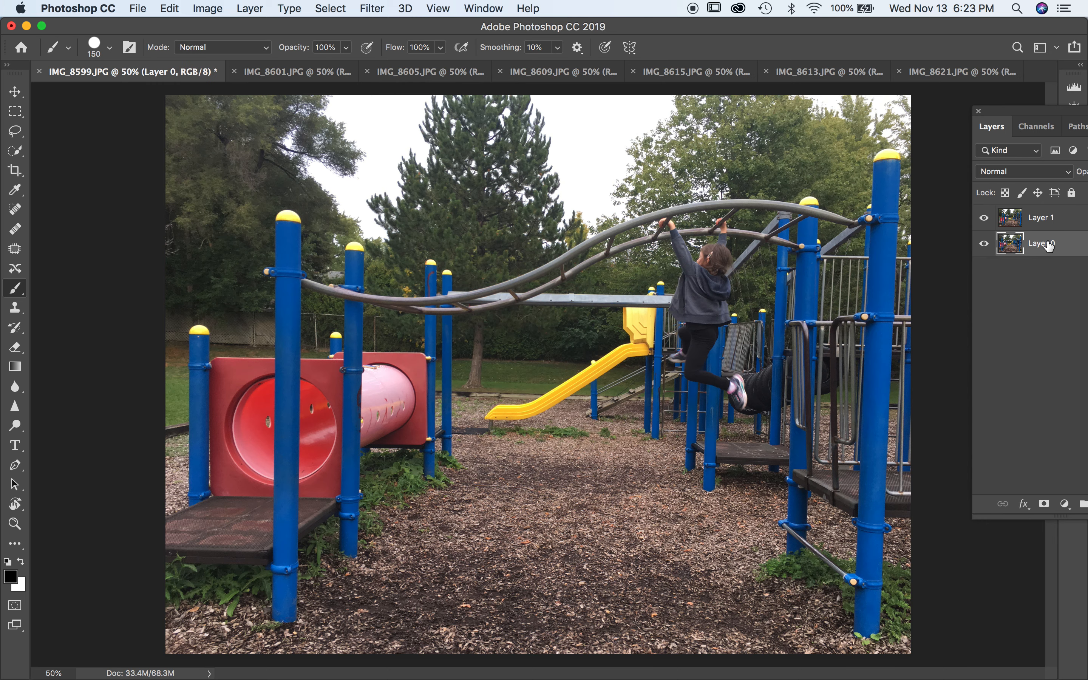
click(1050, 222)
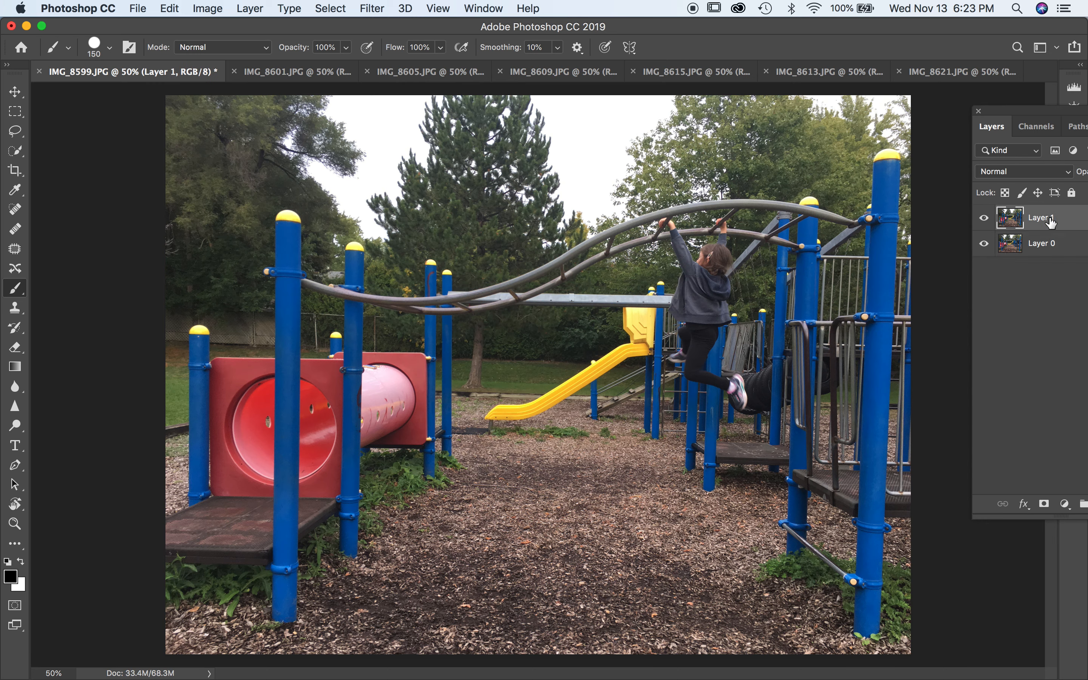
Close the IMG_8601.JPG document.
click(291, 73)
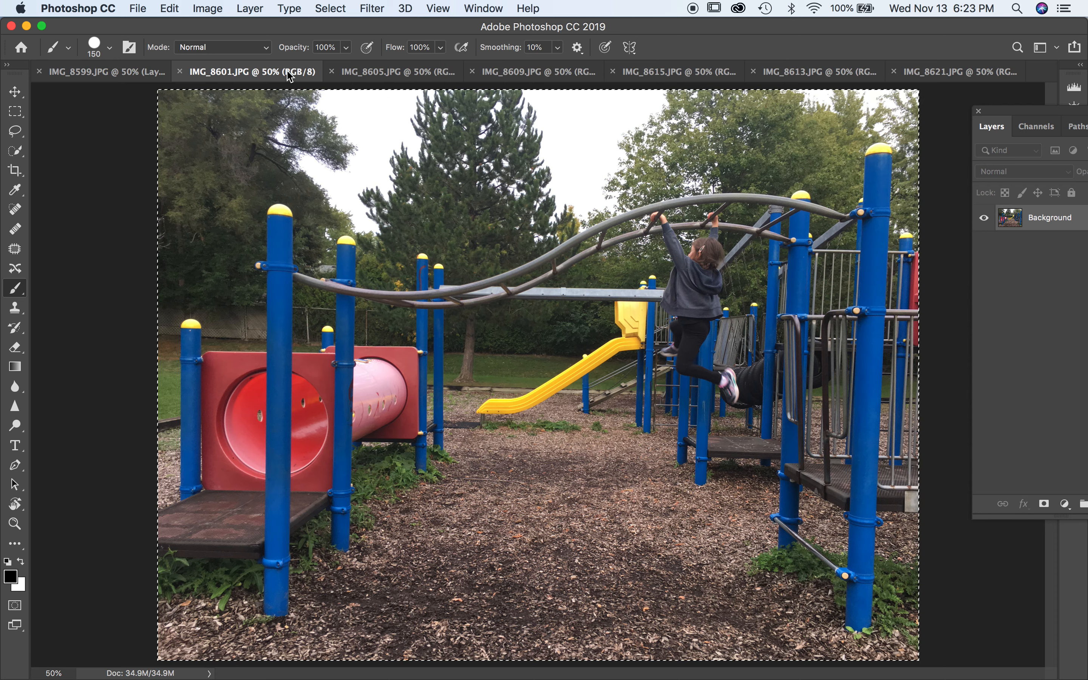
click(181, 72)
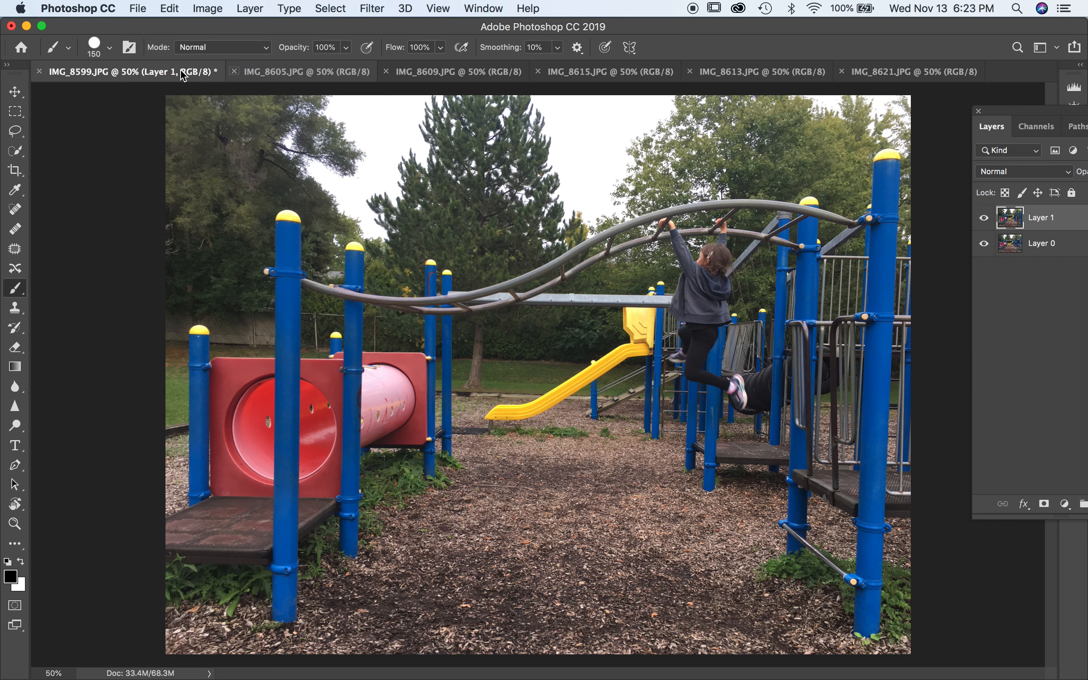
Copy the entire IMG_8605.JPG photo into IMG_8599.JPG as a new top layer and check it by toggling its visibility.
click(278, 77)
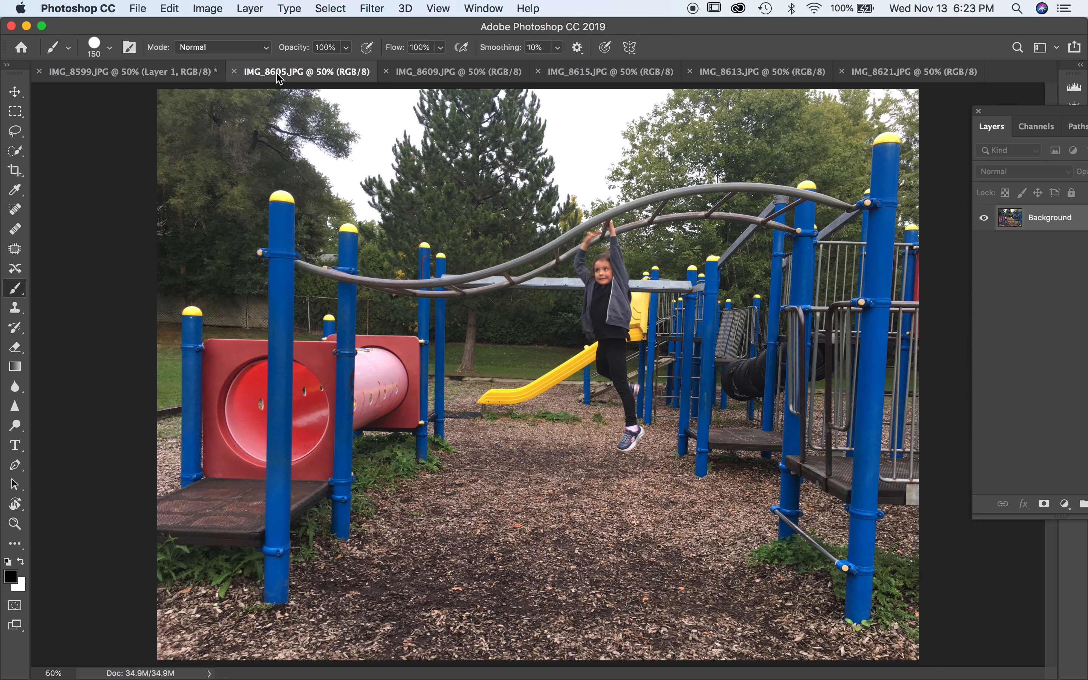
key(super+a)
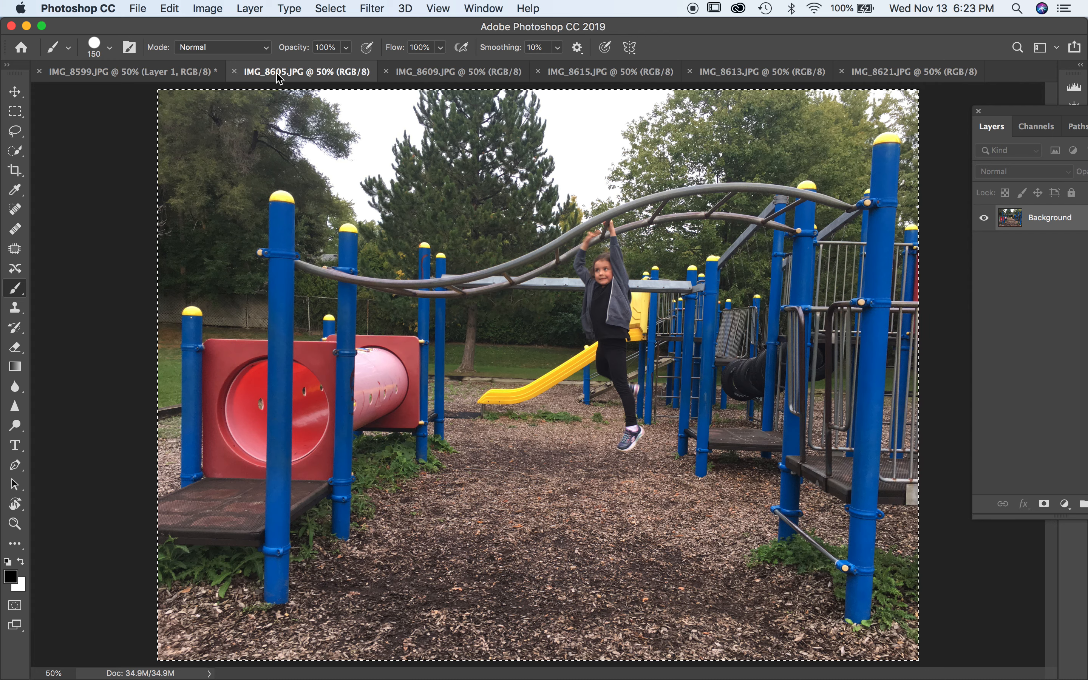
click(143, 76)
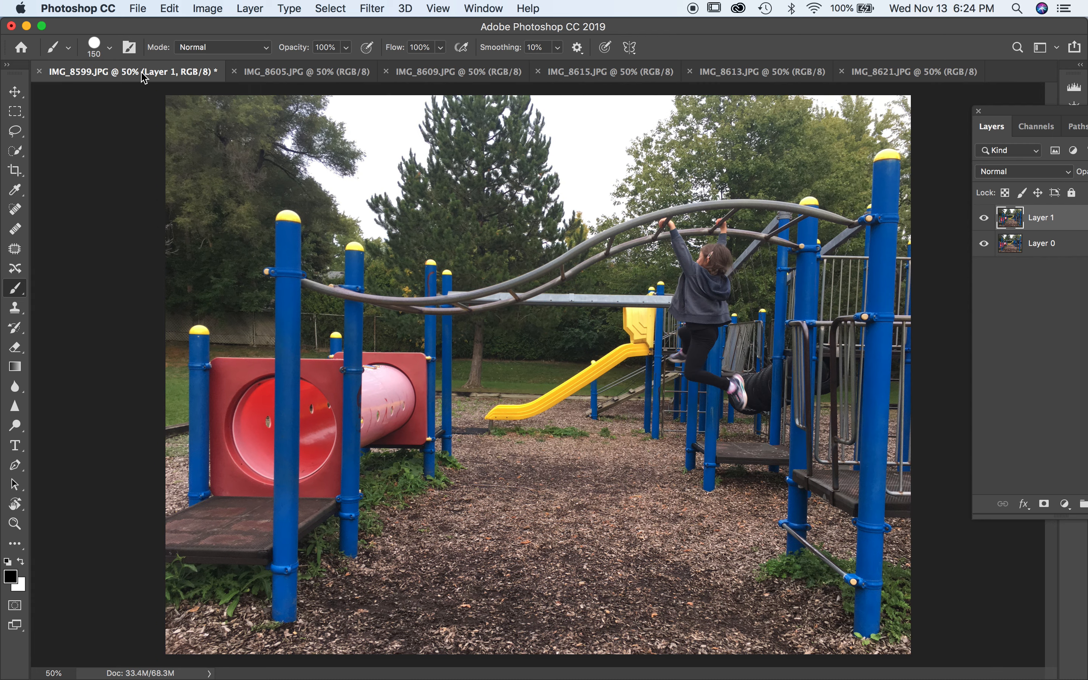
key(super+v)
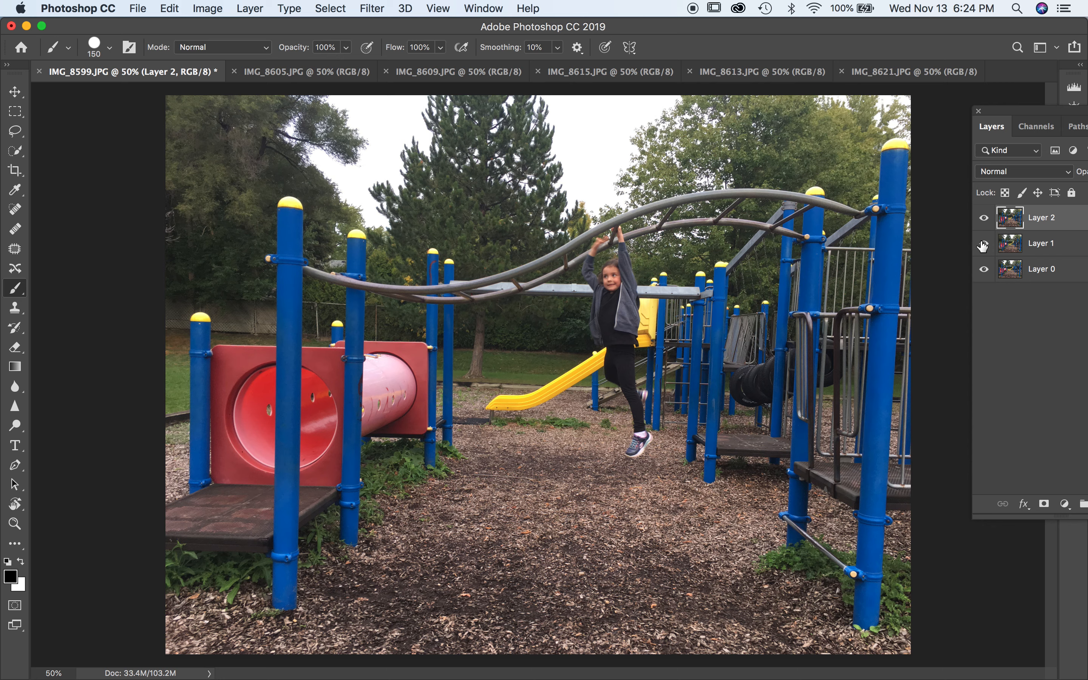
click(984, 220)
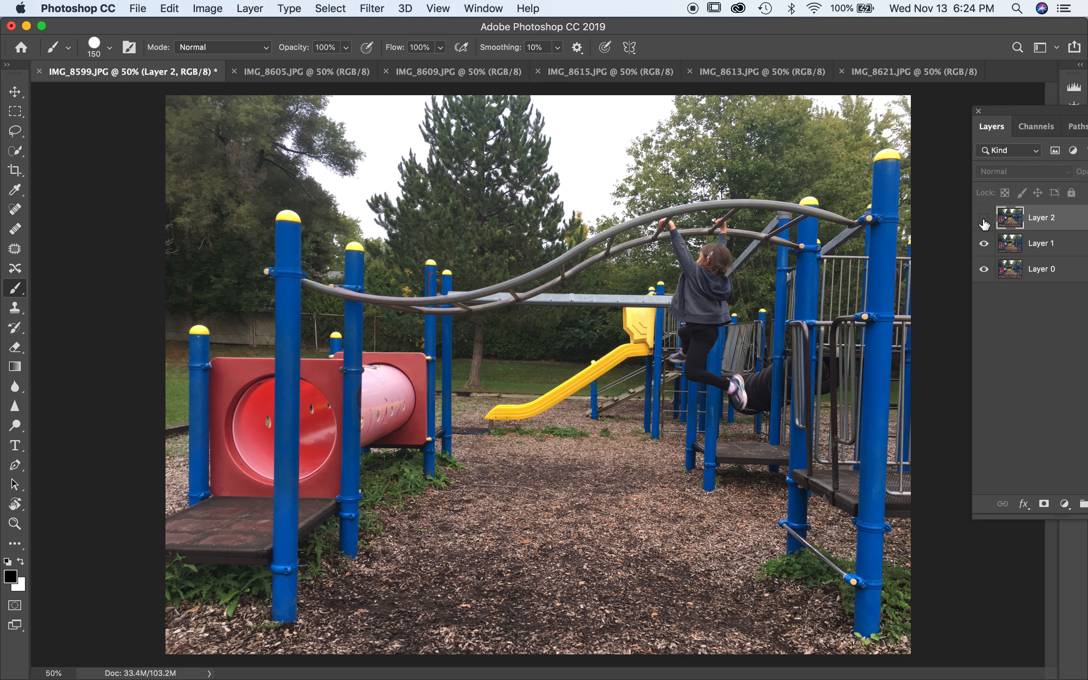
click(984, 219)
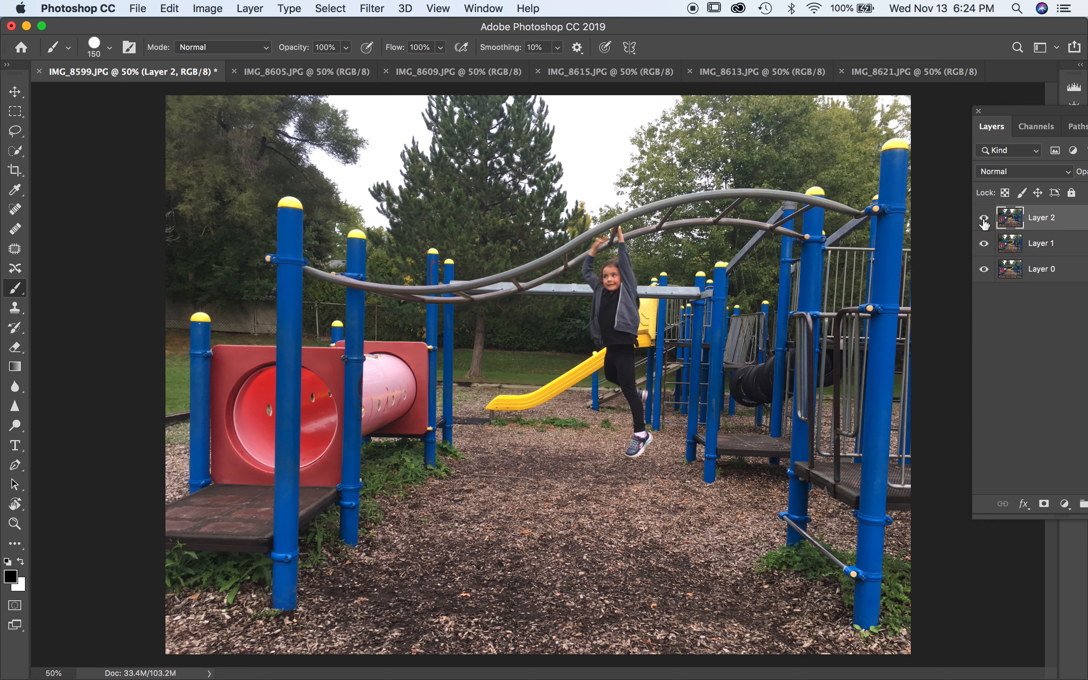
Close the IMG_8605.JPG document.
click(294, 79)
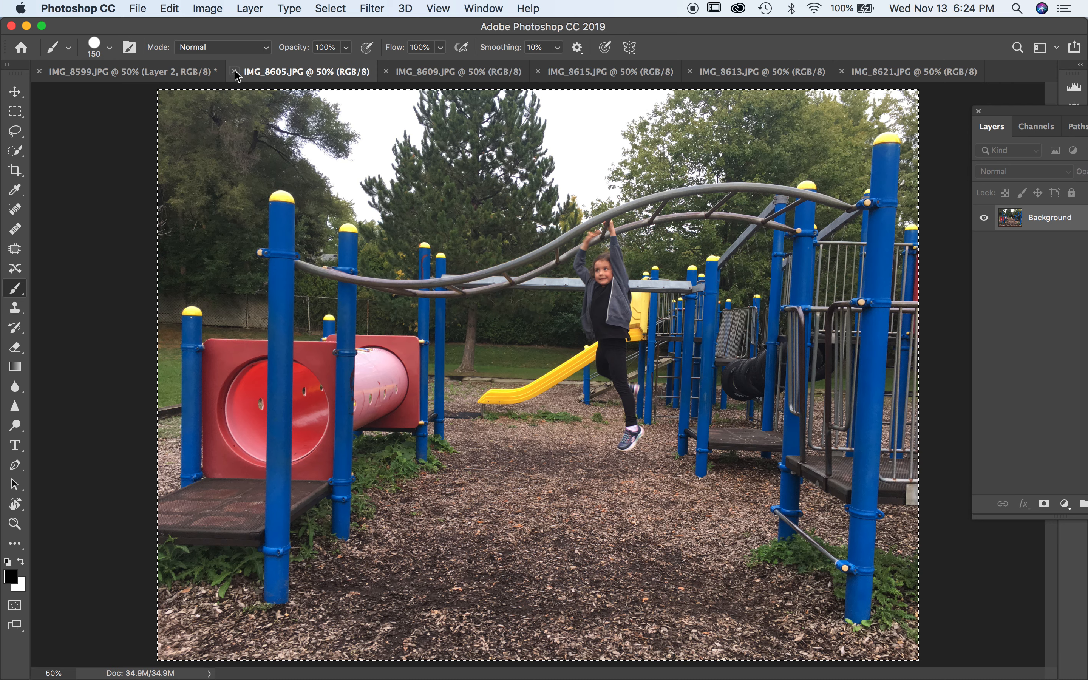
click(234, 72)
Copy the entire IMG_8609.JPG photo into IMG_8599.JPG as a new top layer and close IMG_8609.JPG.
click(267, 77)
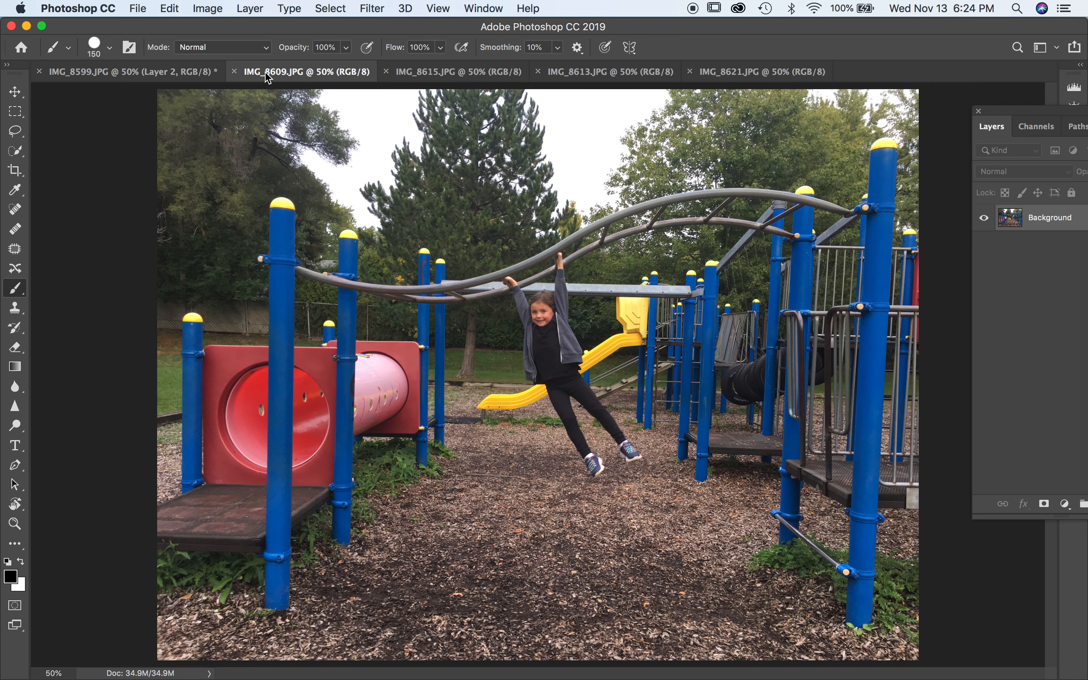
key(super+a)
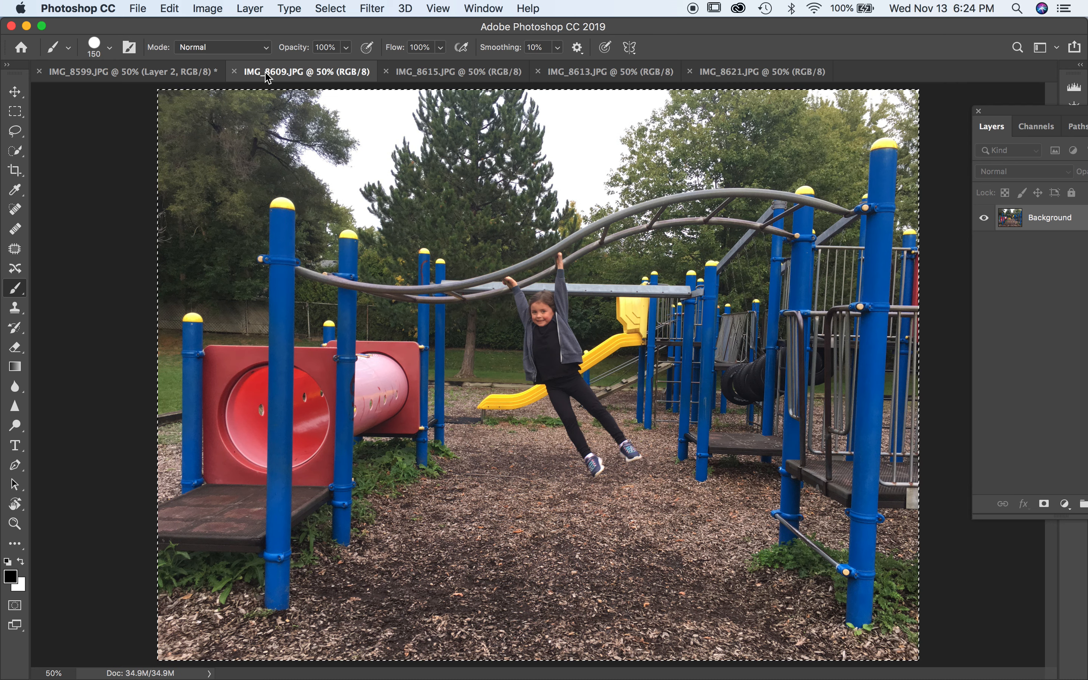
click(180, 74)
key(super+v)
click(234, 72)
Copy the entire IMG_8615.JPG photo into IMG_8599.JPG as a new top layer and close IMG_8615.JPG.
click(274, 79)
key(super+a)
key(super+c)
click(172, 74)
key(super+v)
click(234, 72)
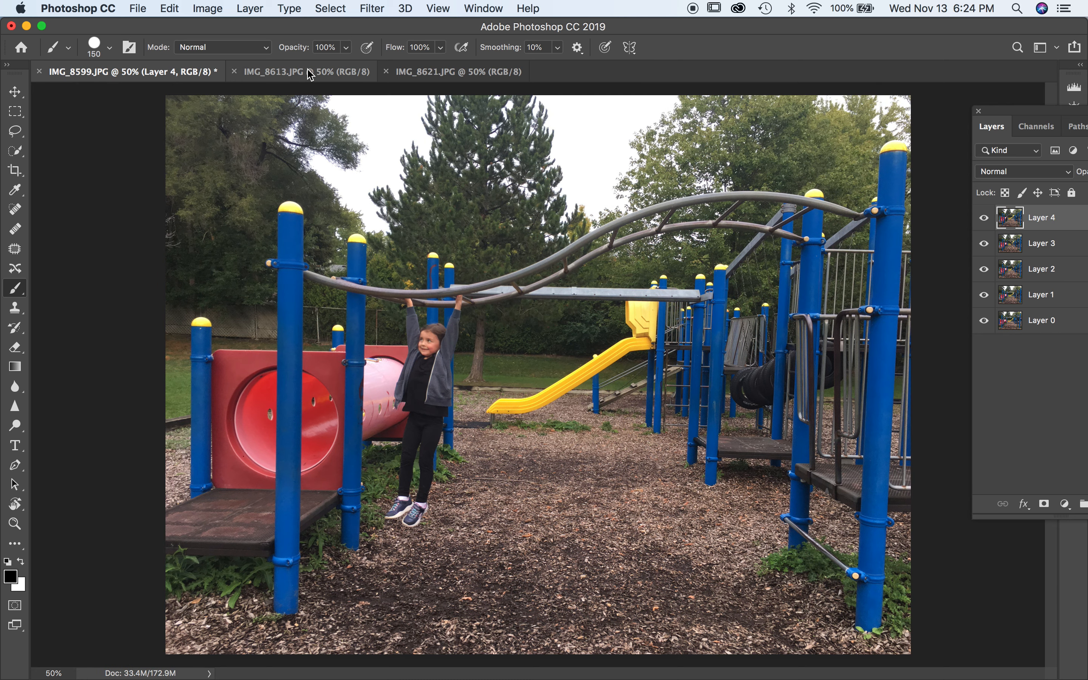
Copy the entire IMG_8613.JPG photo into IMG_8599.JPG as a new top layer and close IMG_8613.JPG.
click(297, 77)
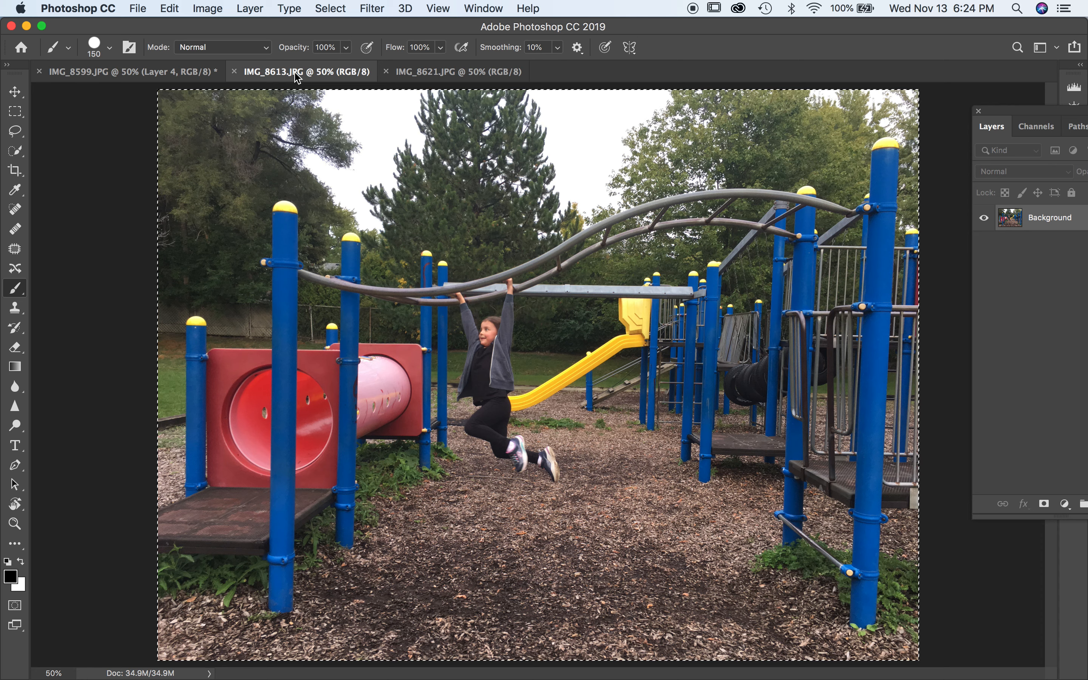
click(105, 78)
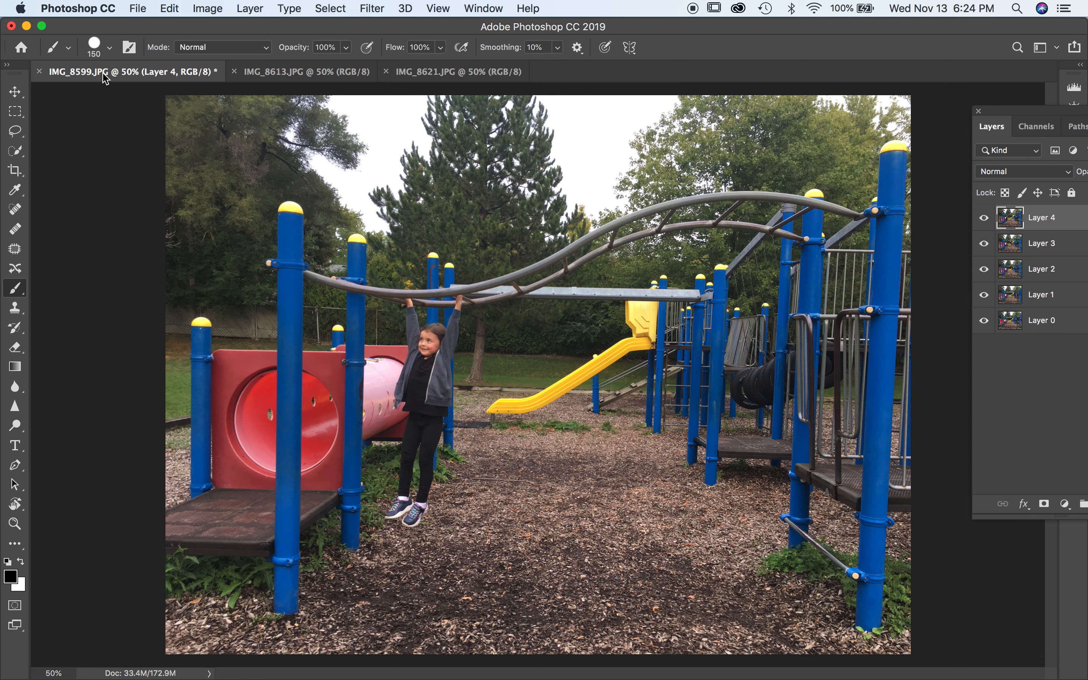
key(super+v)
click(235, 71)
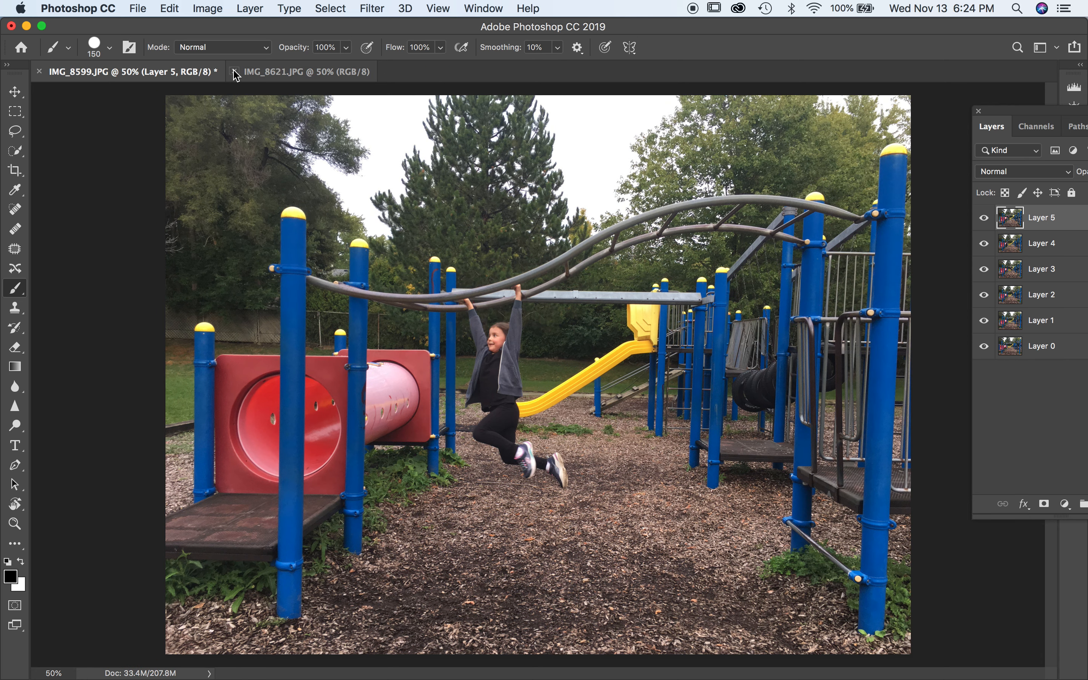
Copy the entire IMG_8621.JPG photo into IMG_8599.JPG as a new top layer and close IMG_8621.JPG.
click(330, 73)
key(super+a)
key(super+c)
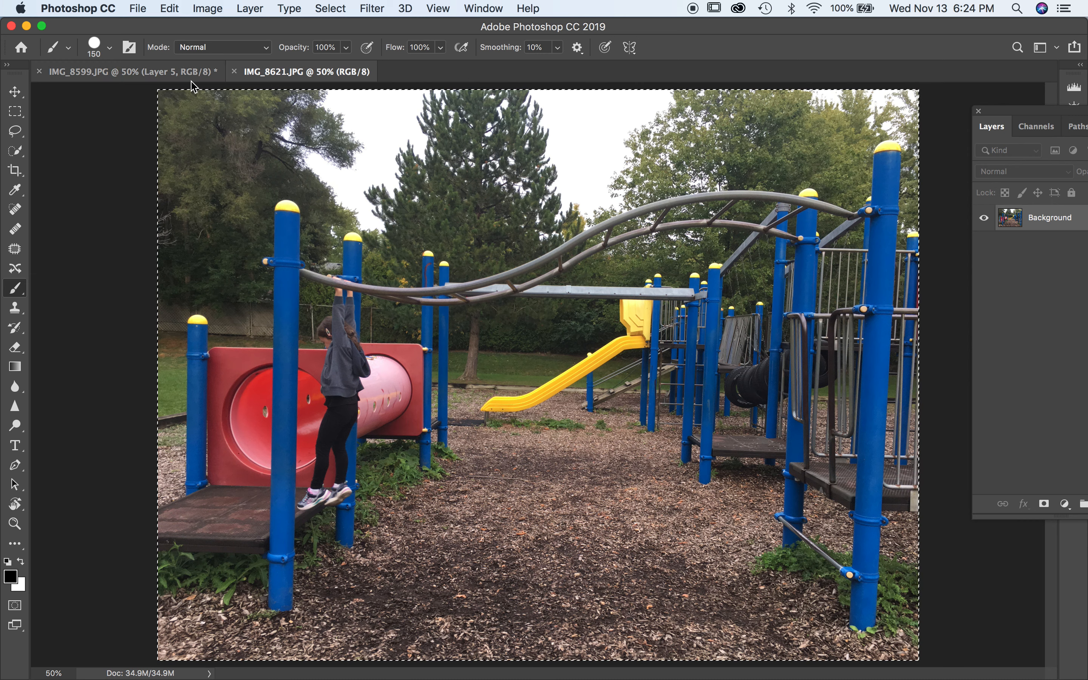
click(148, 73)
key(super+v)
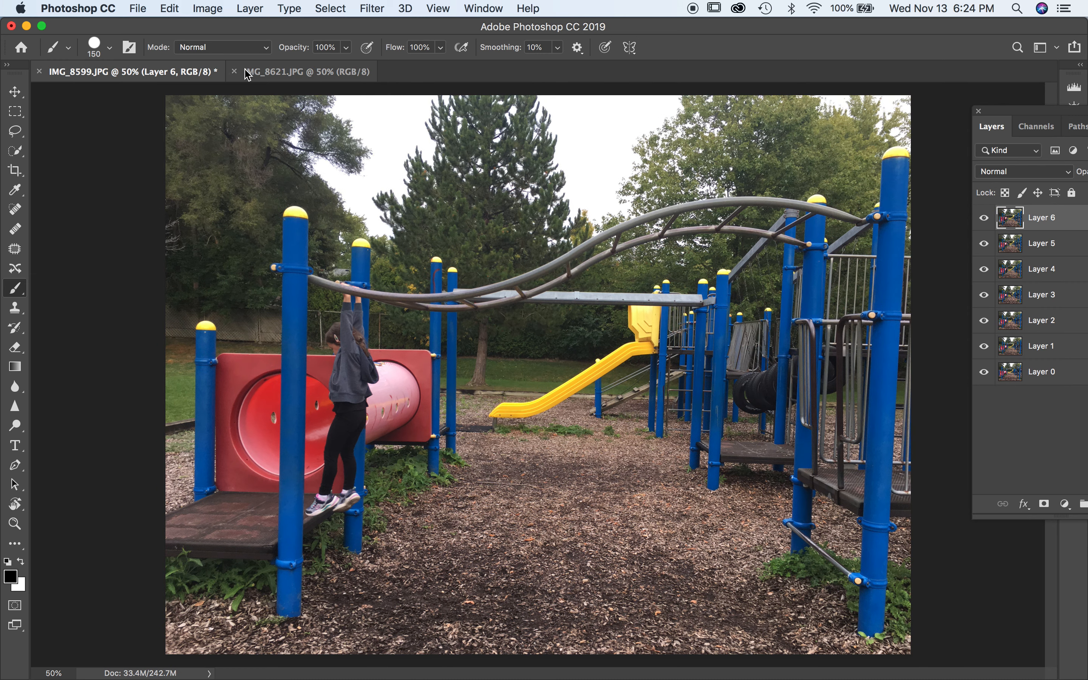
click(234, 72)
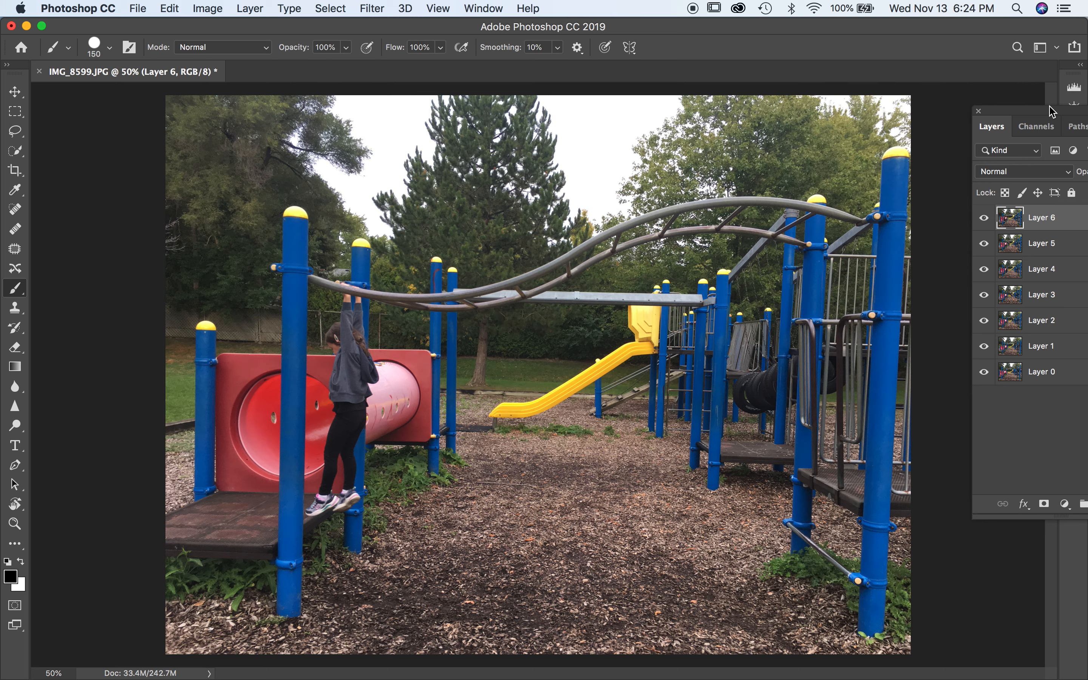
Bring the whole Layers panel into view, hide Layers 6 through 1 in turn and show Layers 1 through 5 again to review the photo order.
drag(1055, 114, 1008, 117)
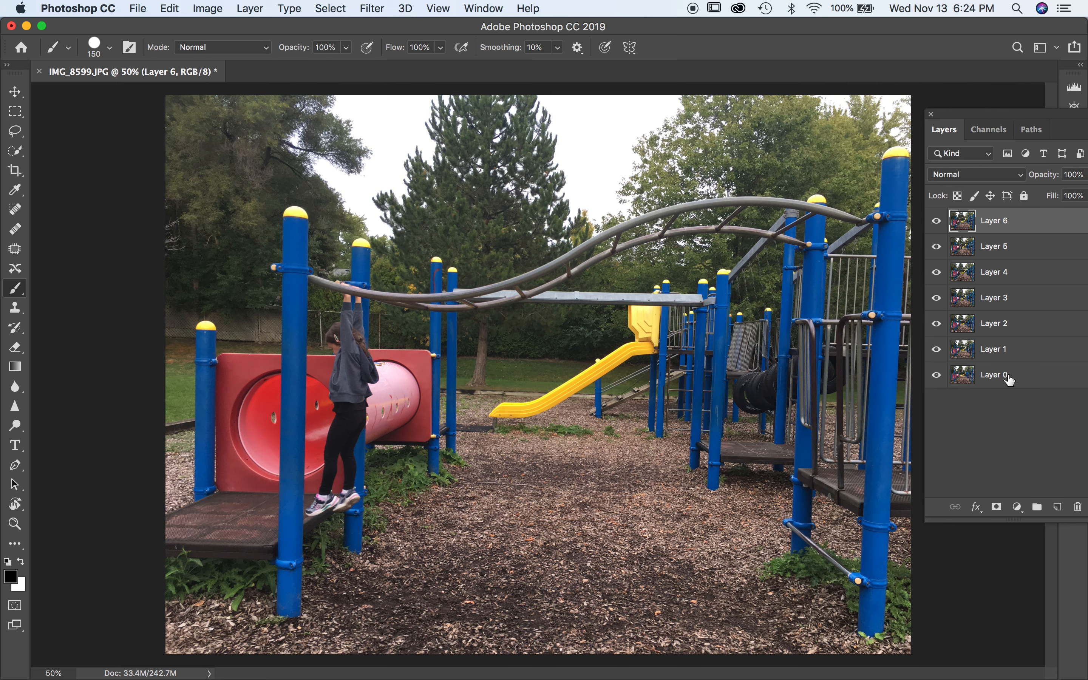
click(936, 221)
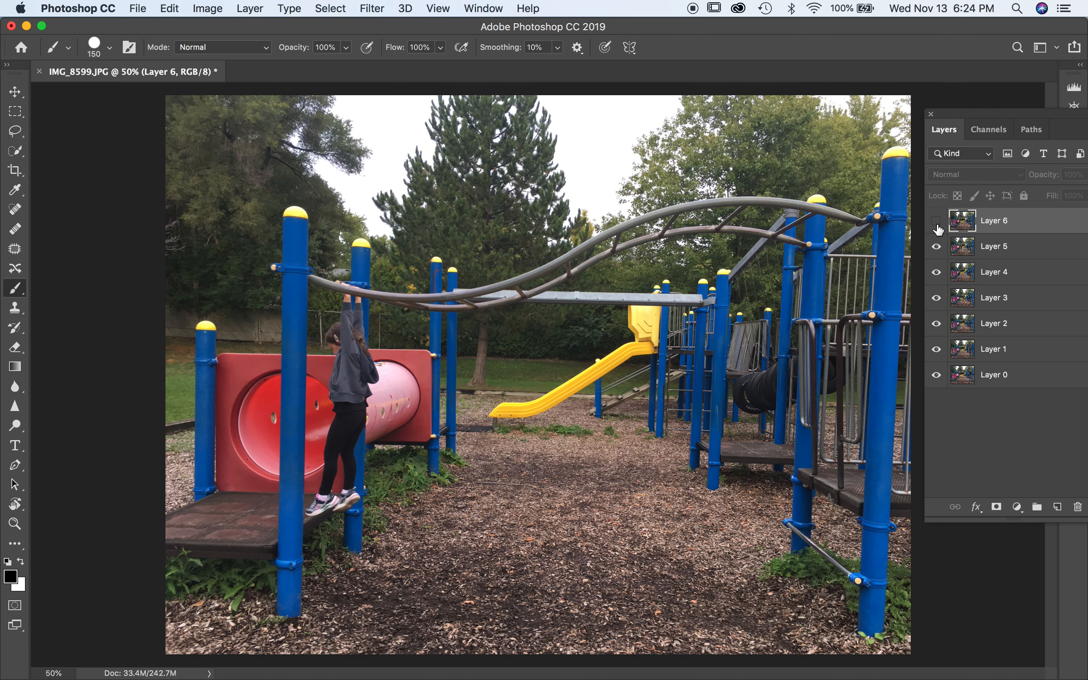
click(937, 248)
click(937, 272)
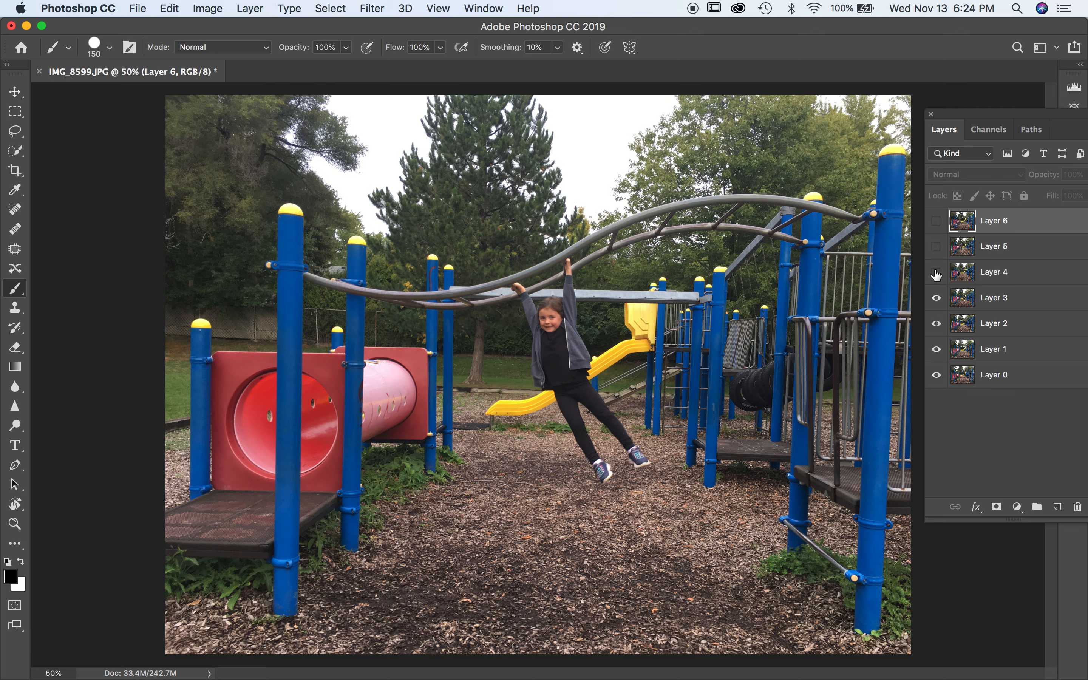
click(936, 298)
click(937, 324)
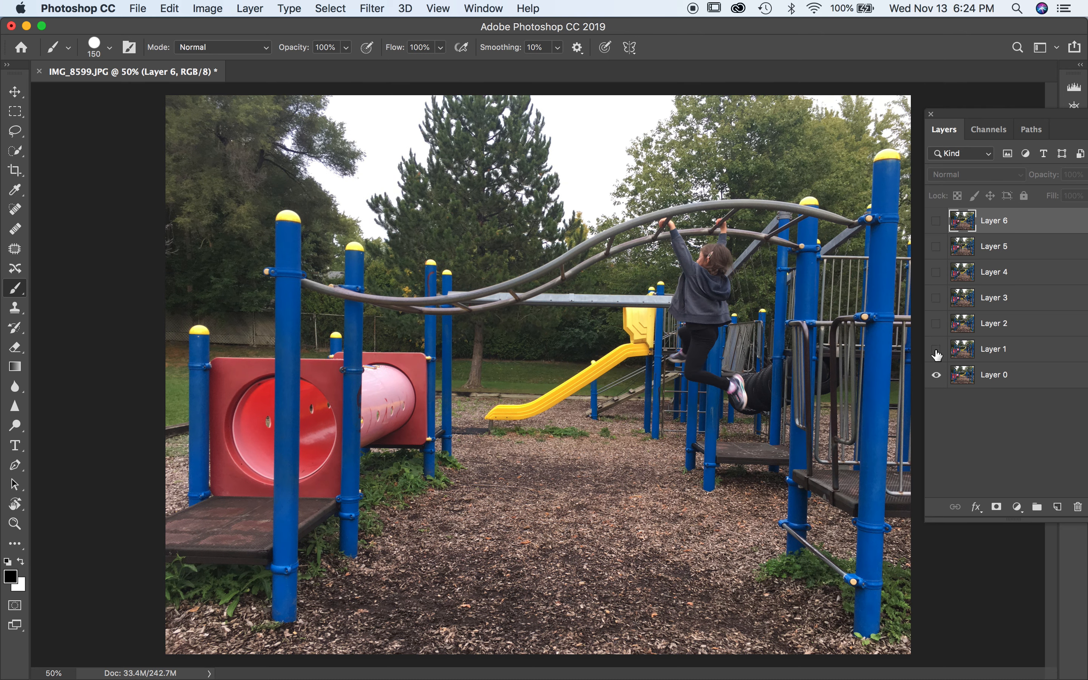
click(937, 350)
click(937, 350)
click(937, 324)
click(937, 299)
click(937, 272)
click(937, 246)
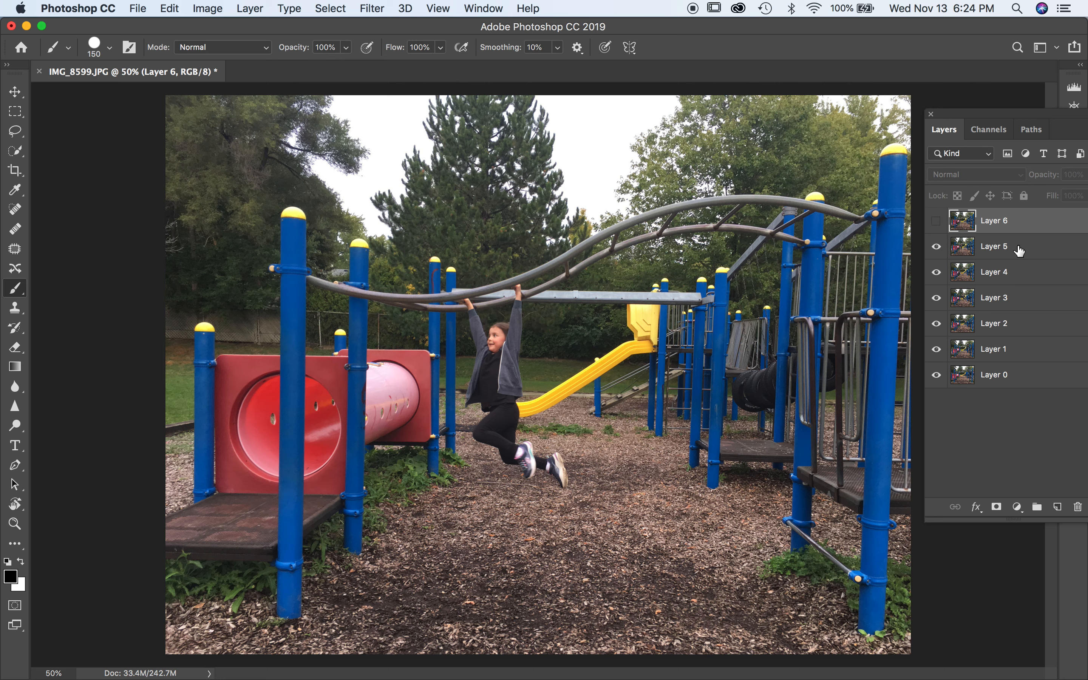
Move Layer 5 below Layer 4 and check the photo sequence by hiding the layers one by one, leaving all seven visible.
drag(1020, 255, 1025, 278)
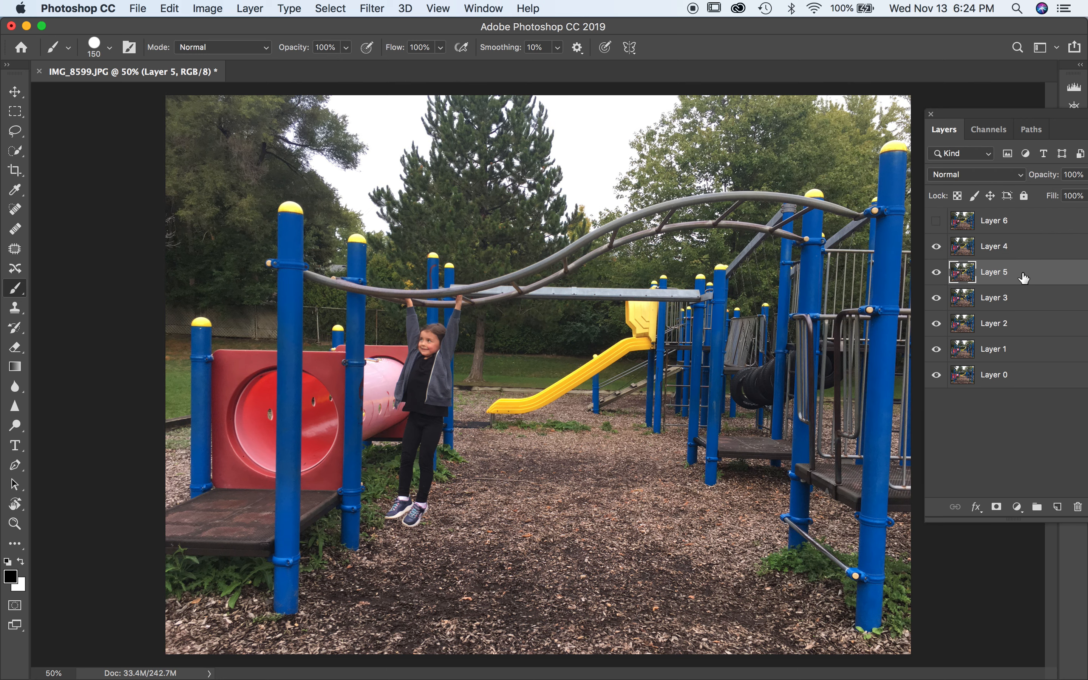
click(936, 272)
click(937, 247)
click(937, 298)
click(937, 324)
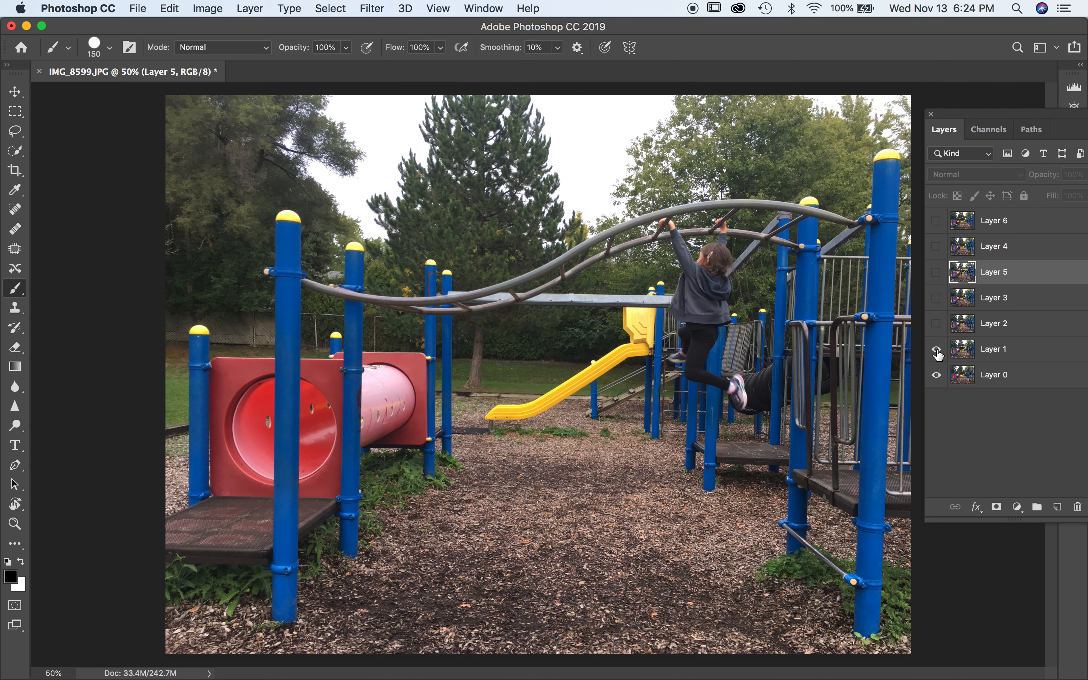
click(937, 349)
click(937, 323)
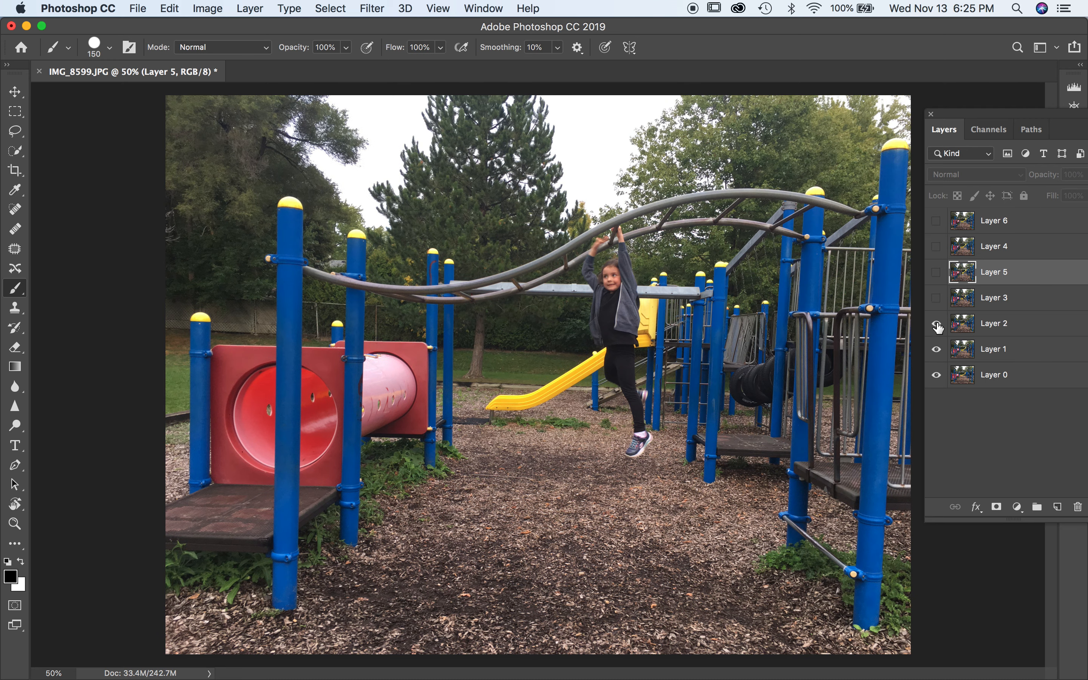
click(937, 298)
click(937, 272)
click(937, 246)
click(937, 221)
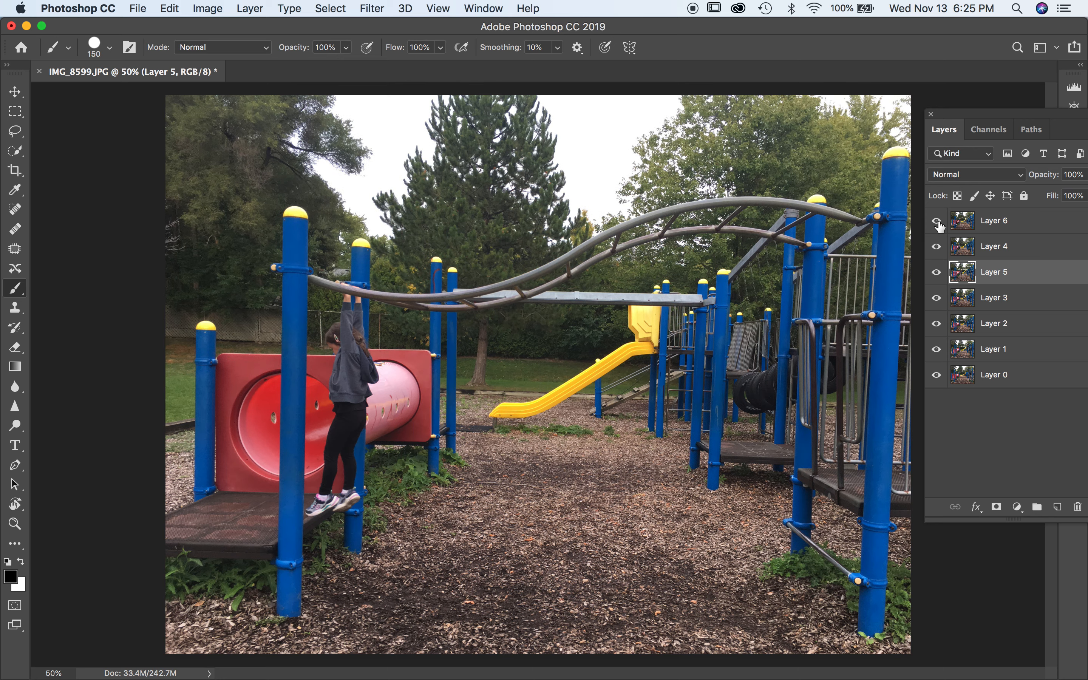
Select all layers from Layer 0 to Layer 6 and align them with Auto-Align Layers using the Auto projection.
click(1034, 376)
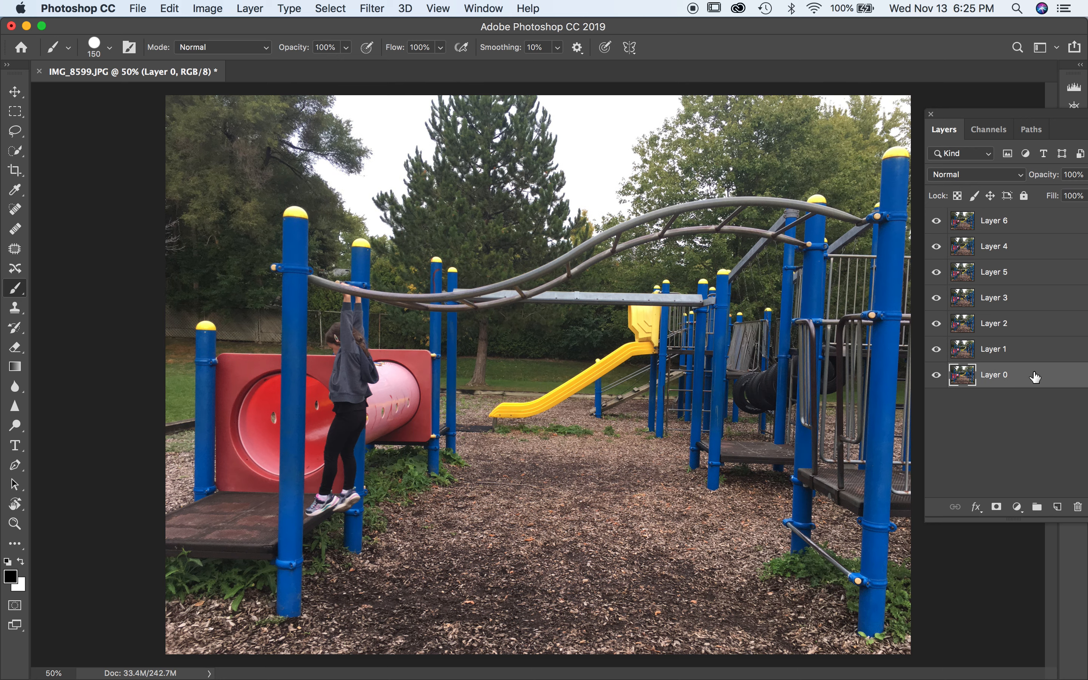
shift+click(1043, 225)
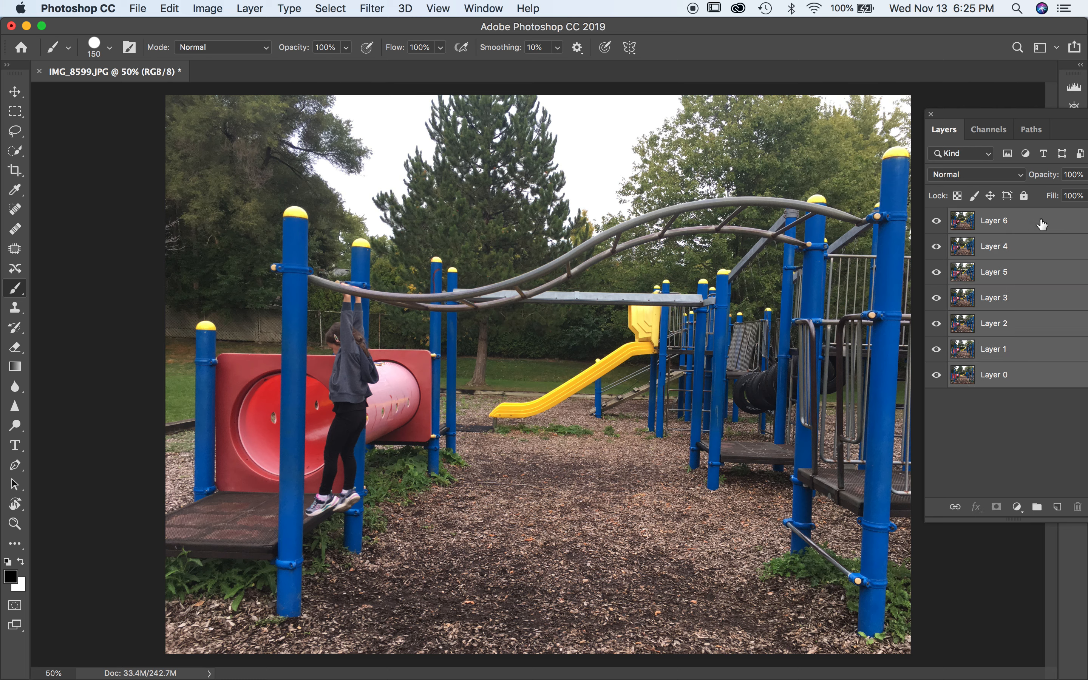
click(175, 12)
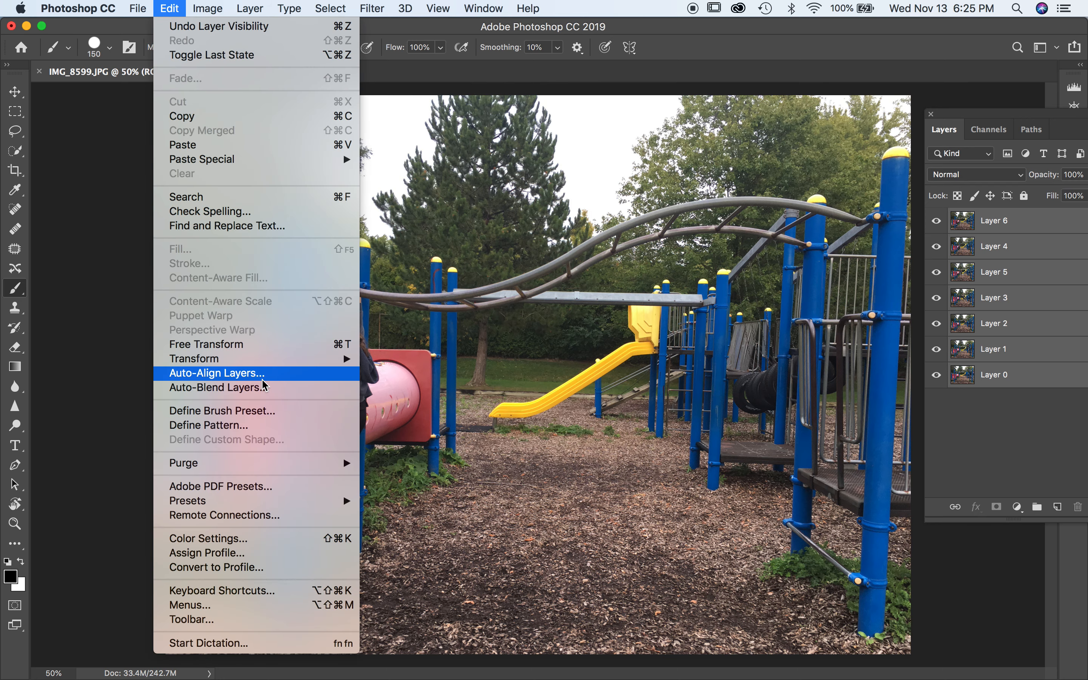
click(289, 378)
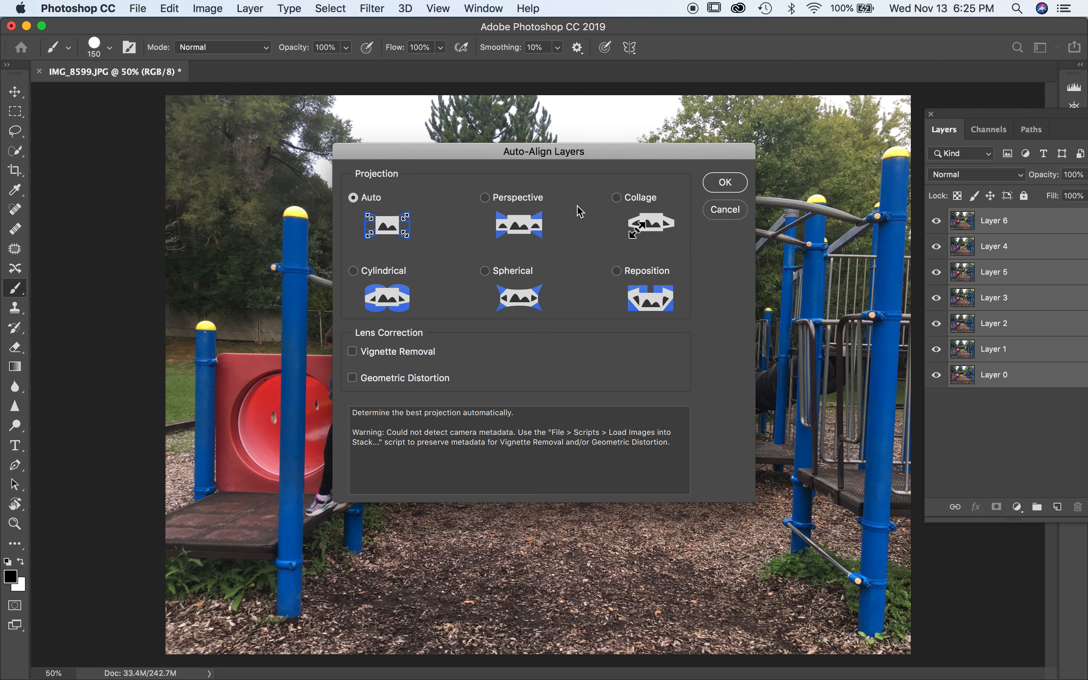
click(720, 192)
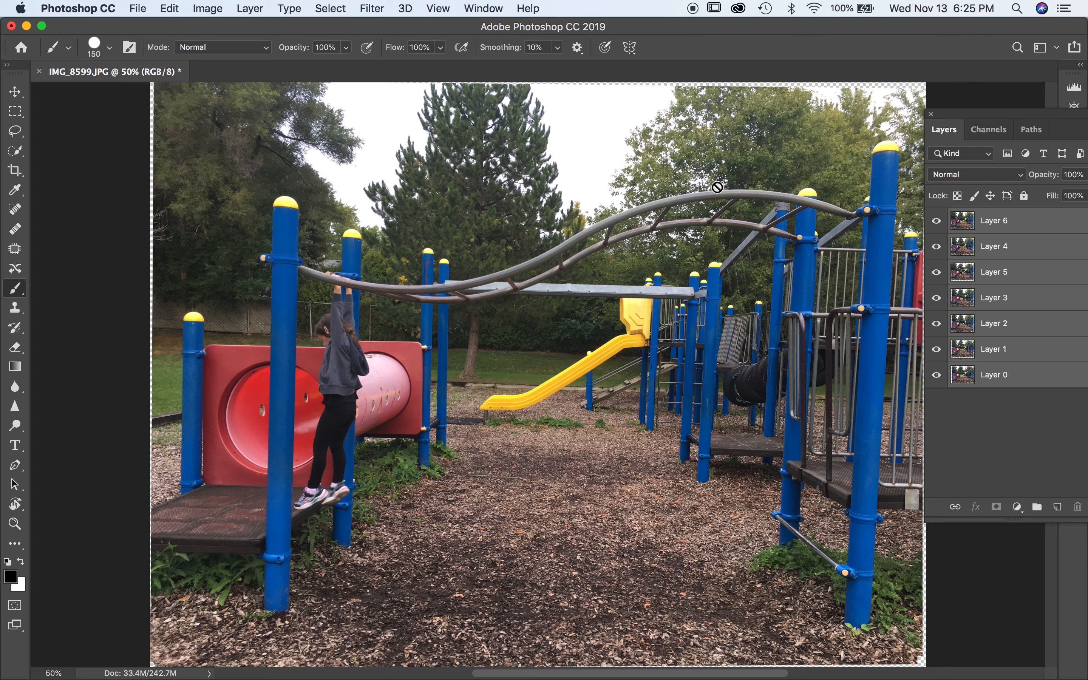
Check the alignment of the stacked photos by hiding Layers 6 through 1 one at a time and showing them all again.
click(937, 222)
click(937, 248)
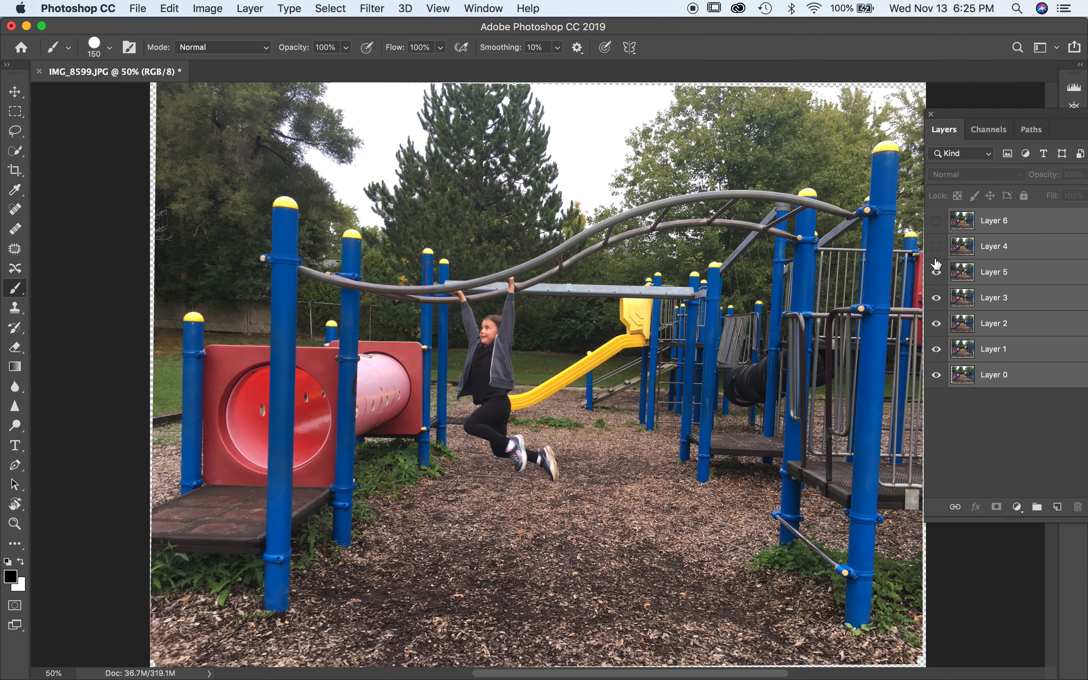
click(937, 272)
click(938, 298)
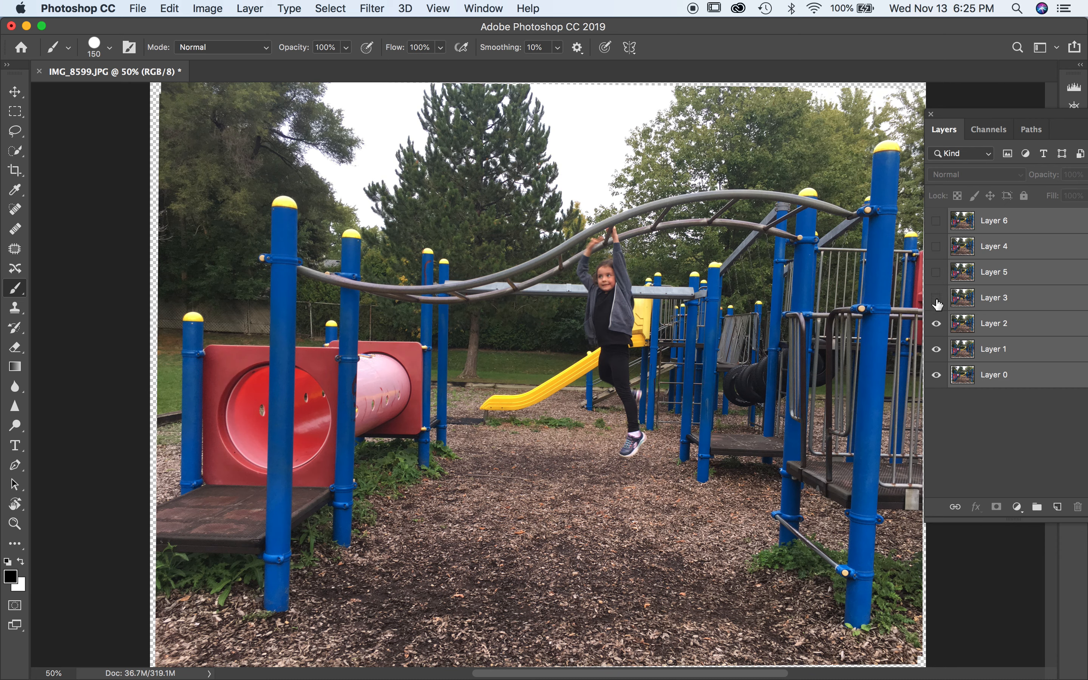
click(937, 324)
click(937, 350)
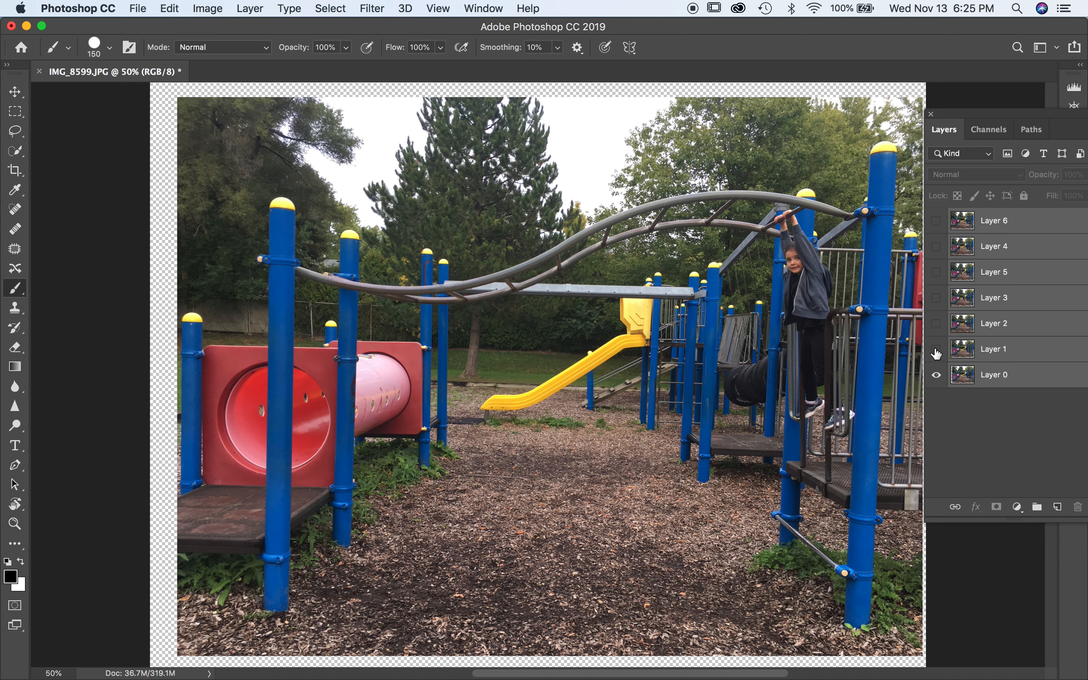
click(937, 350)
click(937, 324)
click(937, 298)
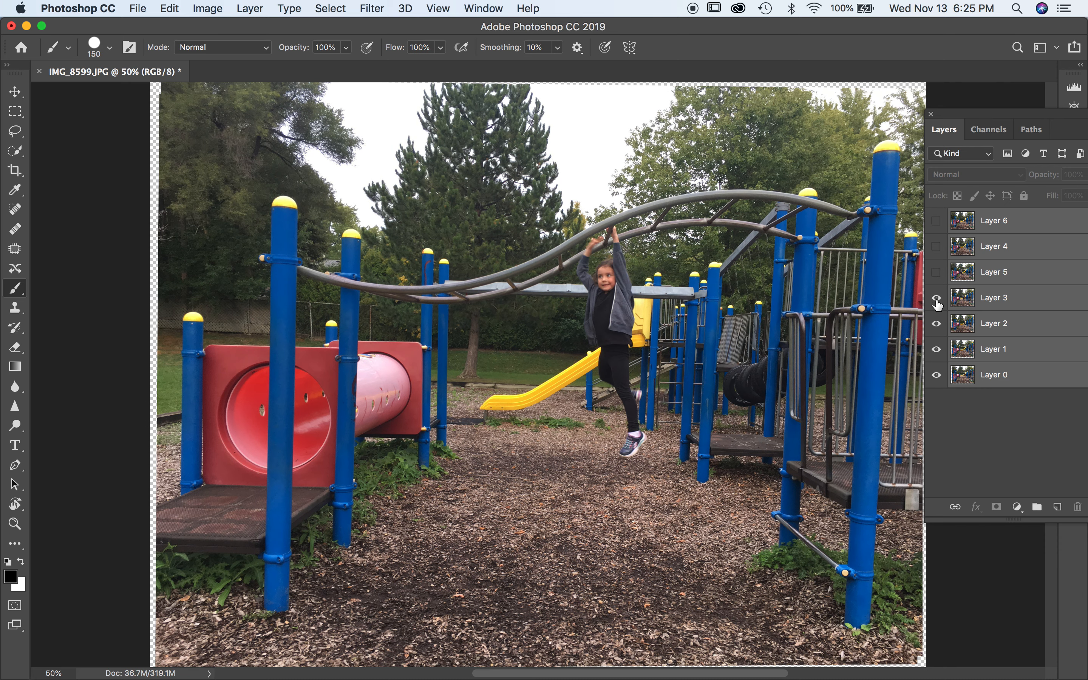
click(937, 272)
click(937, 246)
click(937, 221)
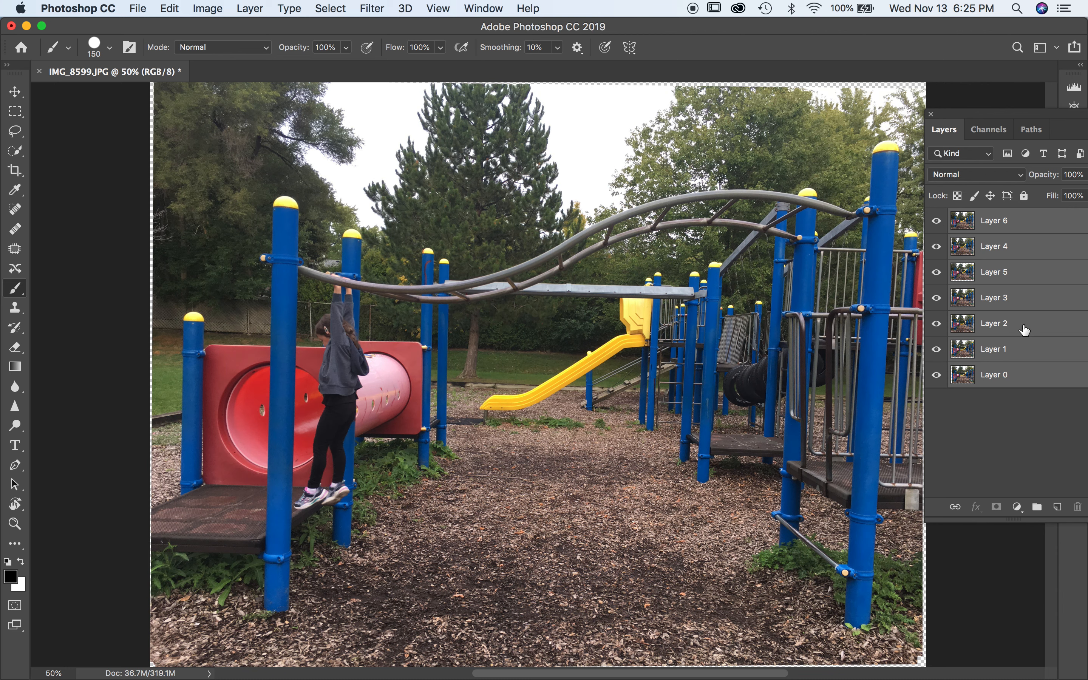
Add a white layer mask to every layer, working upward from Layer 0 through Layer 6.
click(1027, 374)
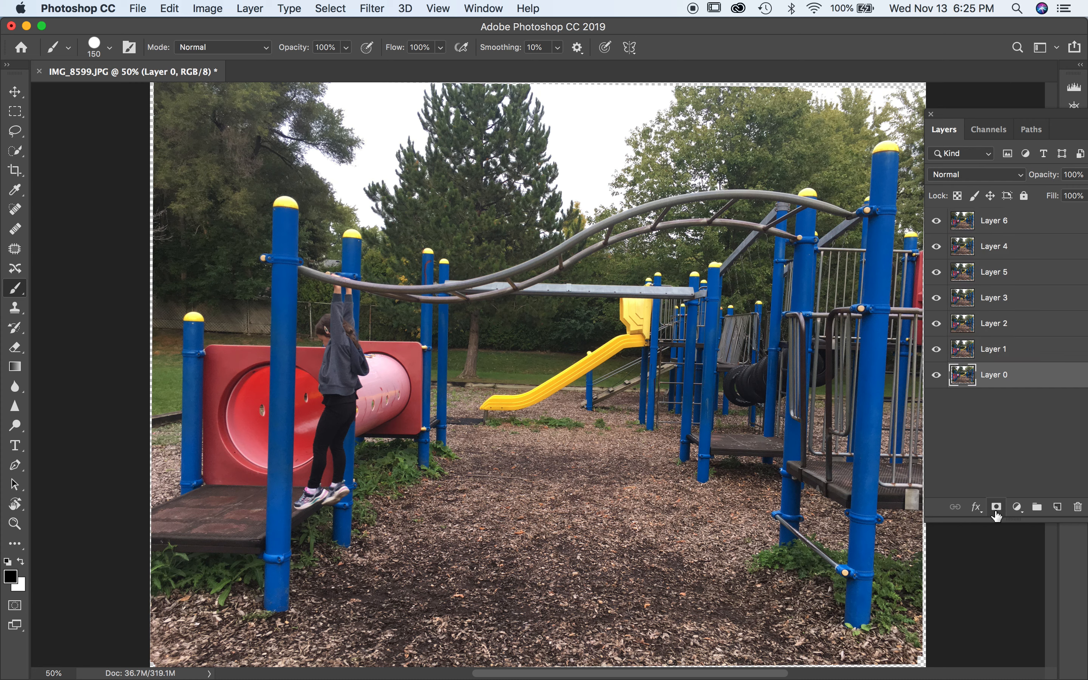
click(996, 508)
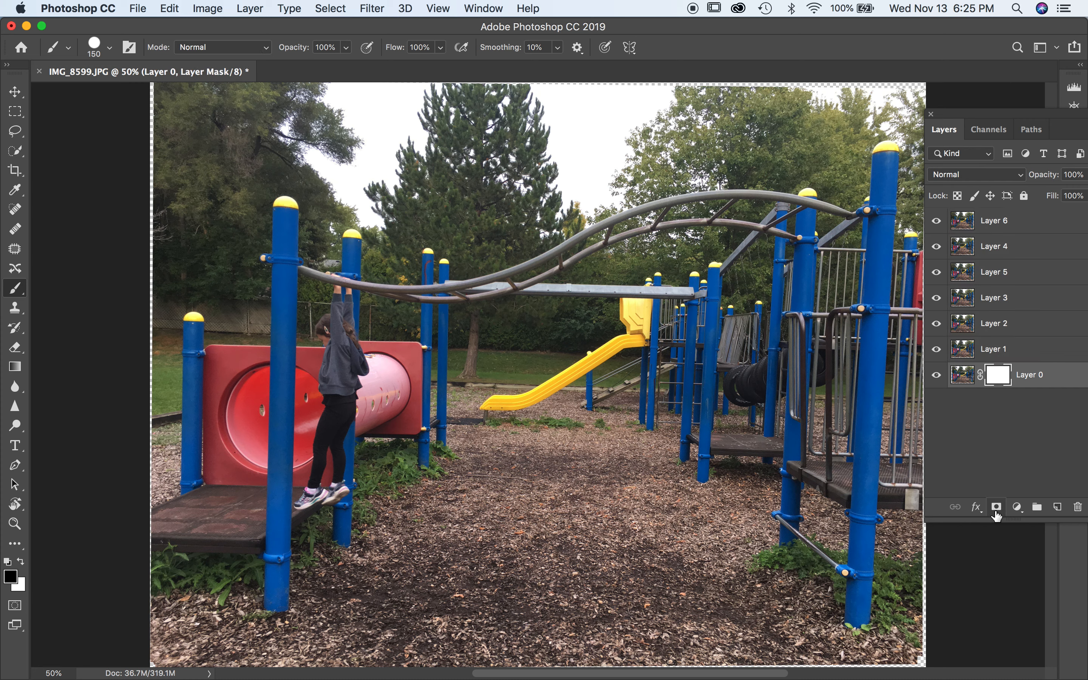
click(998, 350)
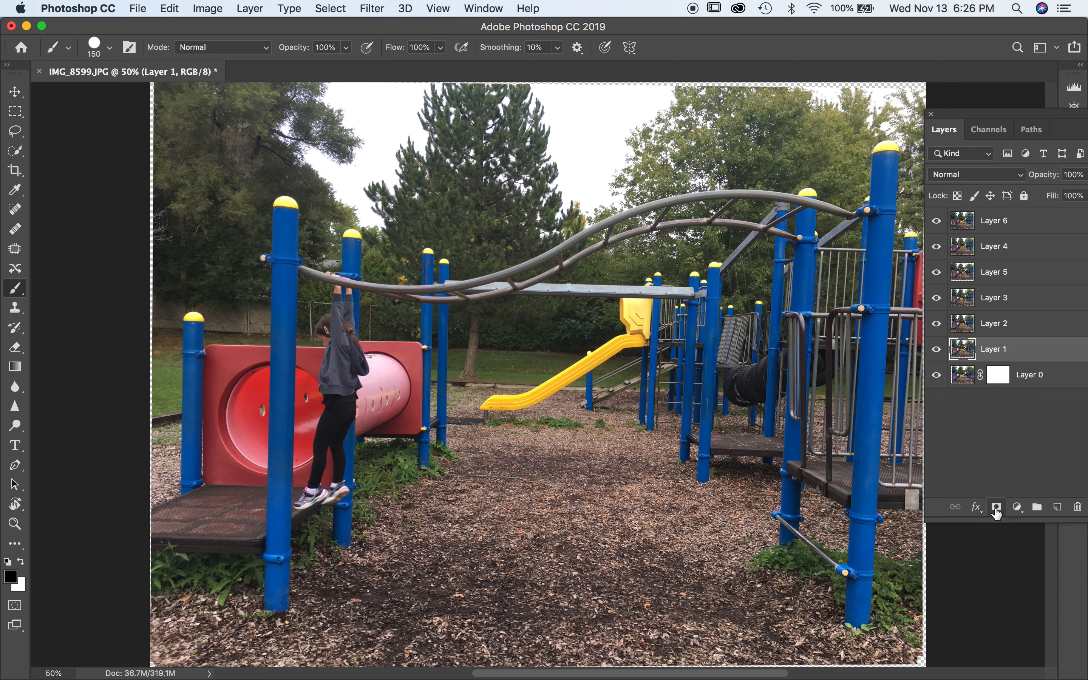
click(997, 508)
click(1004, 334)
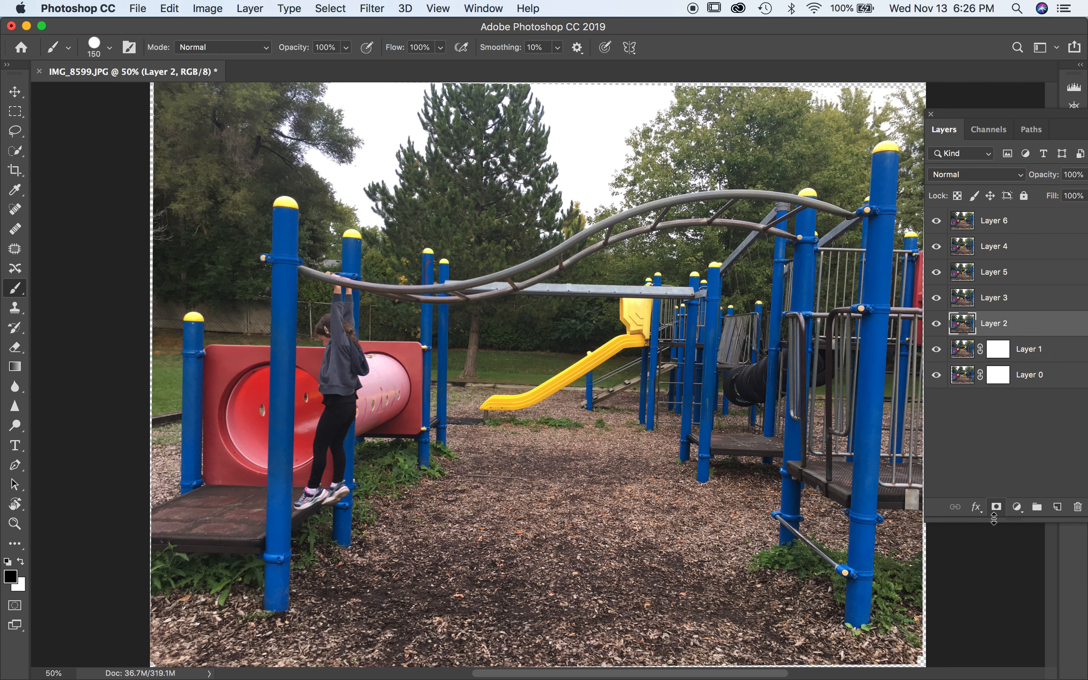
click(997, 508)
click(996, 300)
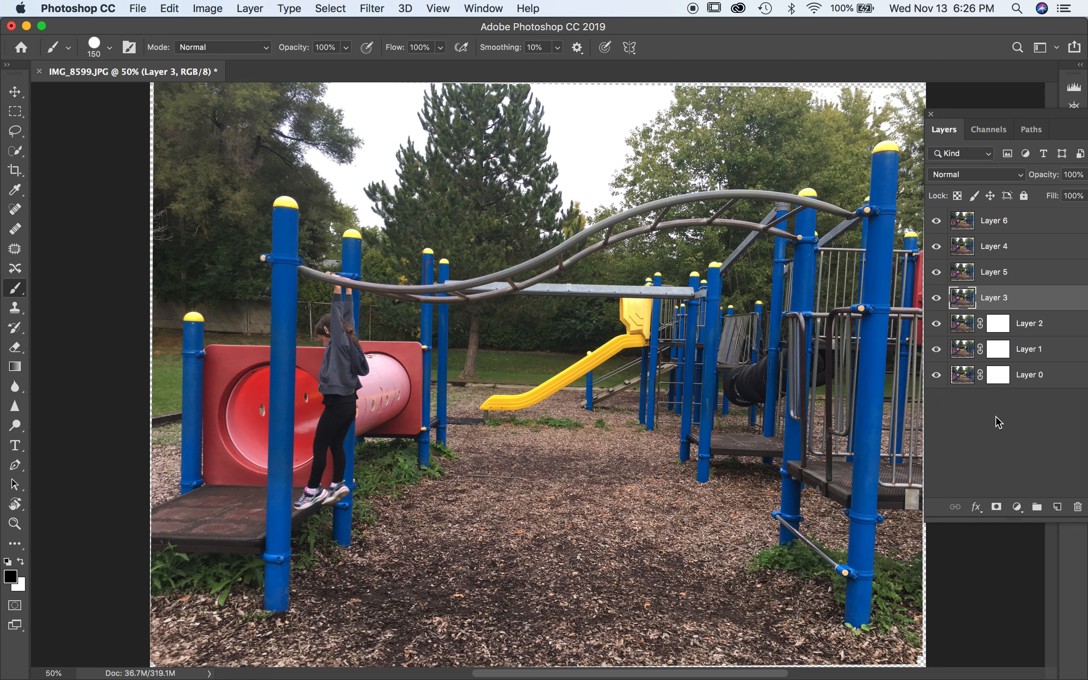
click(997, 507)
click(1012, 275)
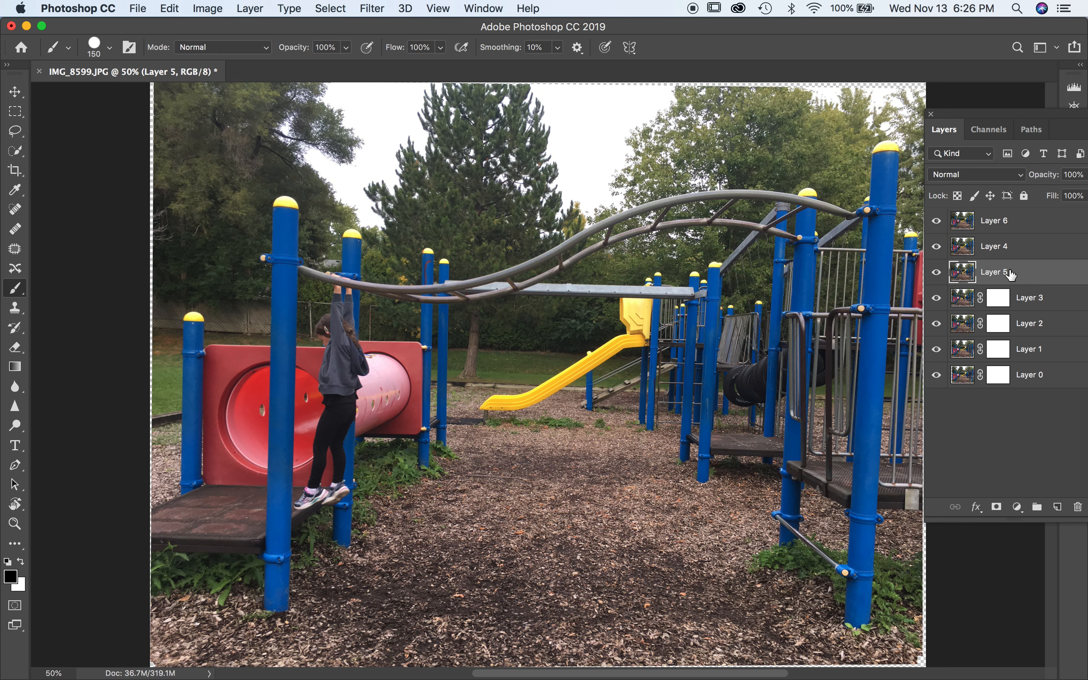
click(996, 508)
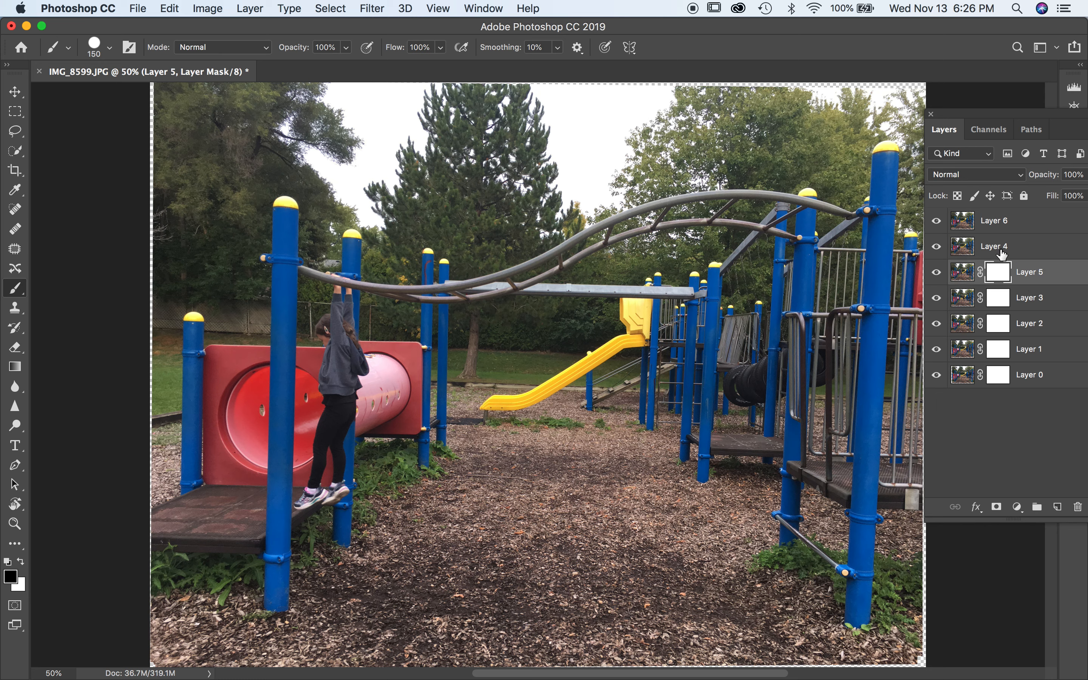
click(1001, 252)
click(998, 506)
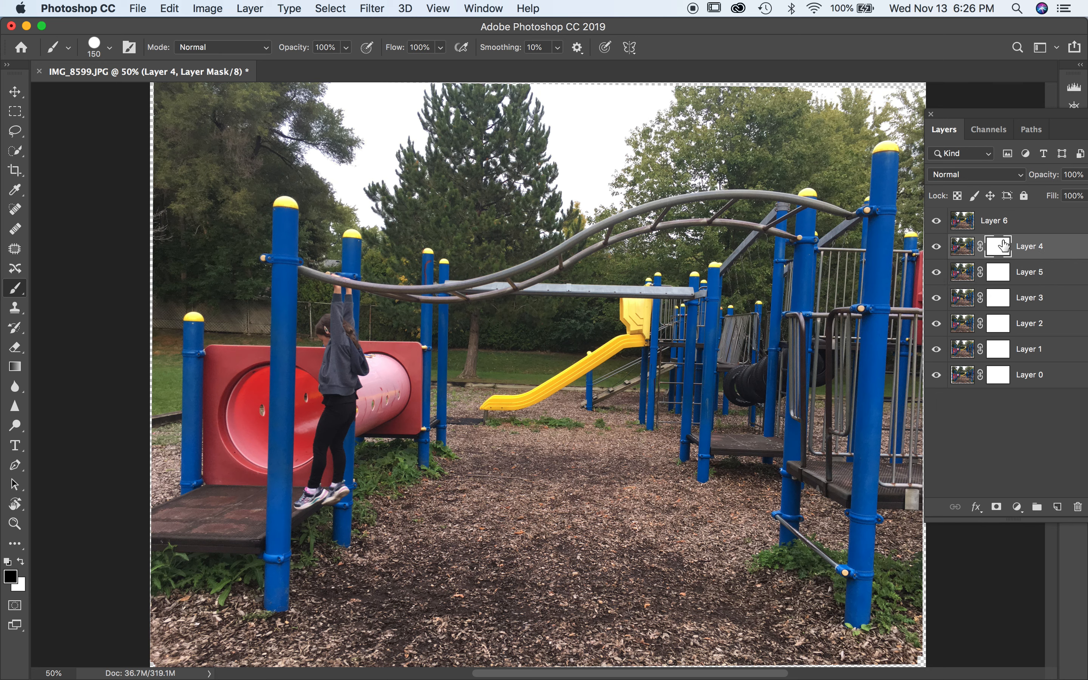
click(1004, 221)
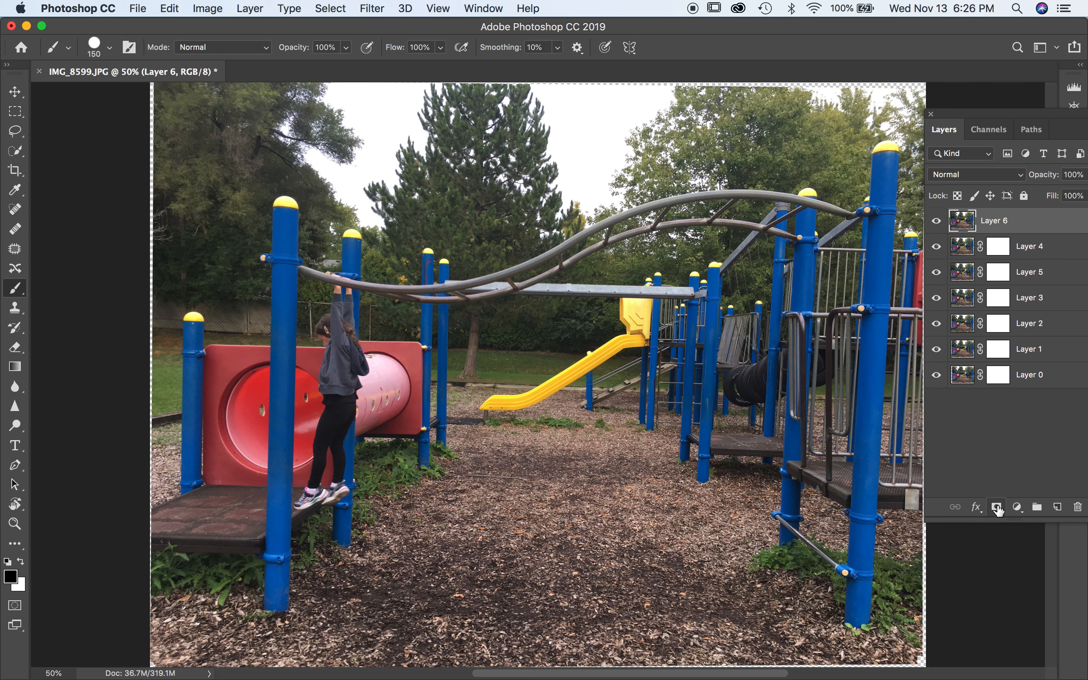
click(997, 507)
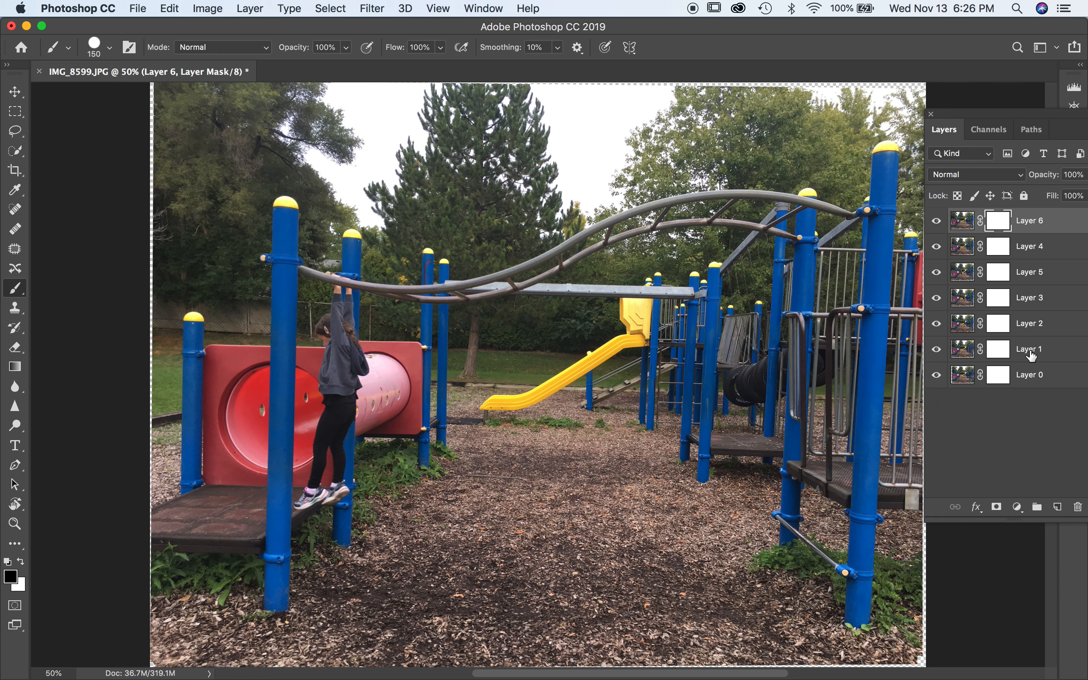
Make Layer 1's mask active, hide all layers above Layer 1, and toggle Layer 1 to compare the girl's position with Layer 0.
click(999, 351)
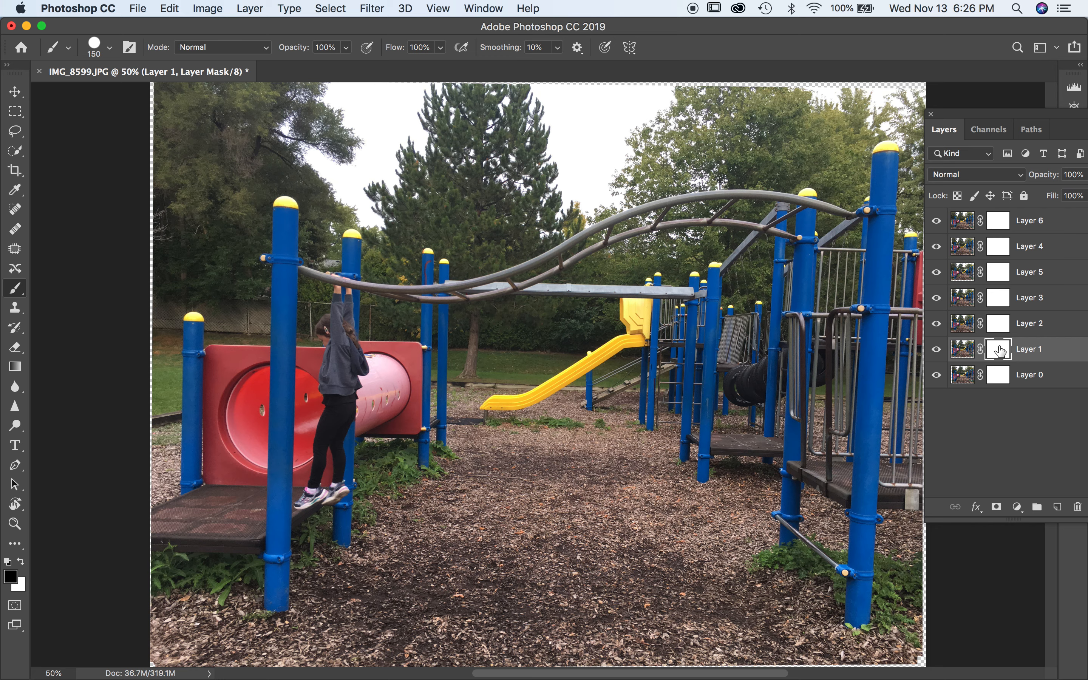
click(937, 224)
click(939, 248)
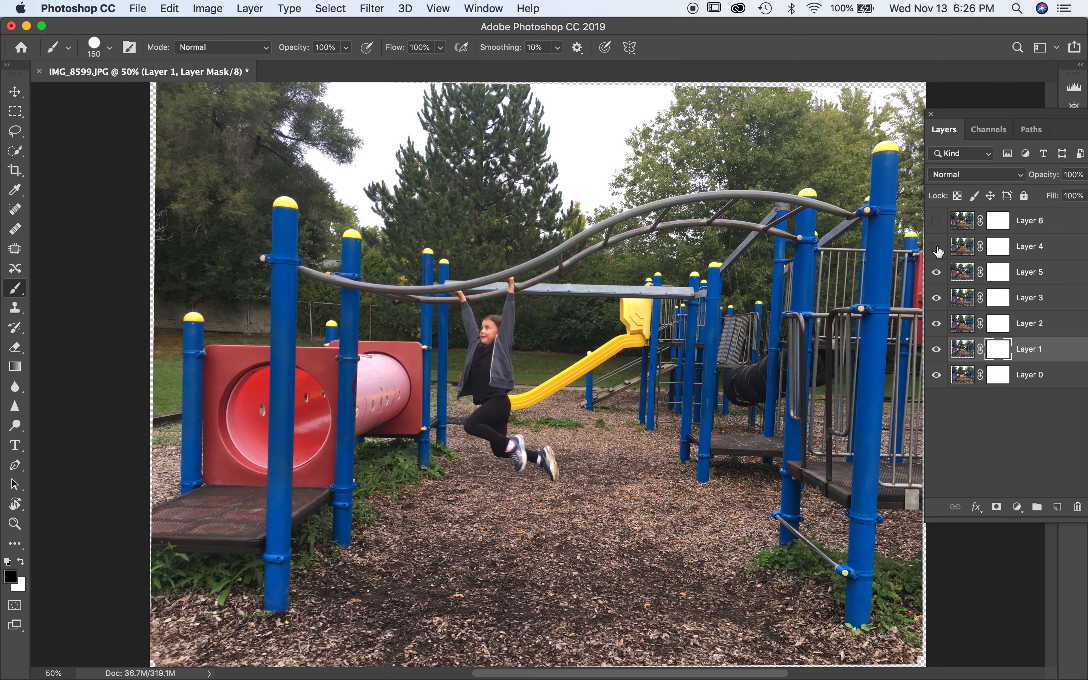
click(937, 275)
click(936, 299)
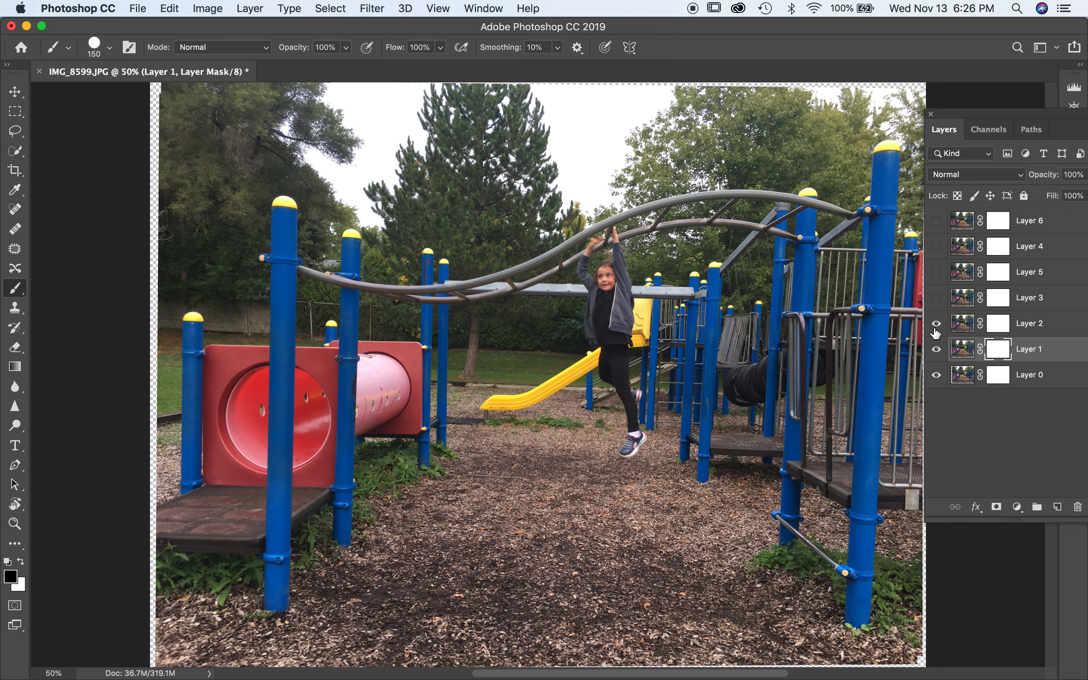
click(937, 324)
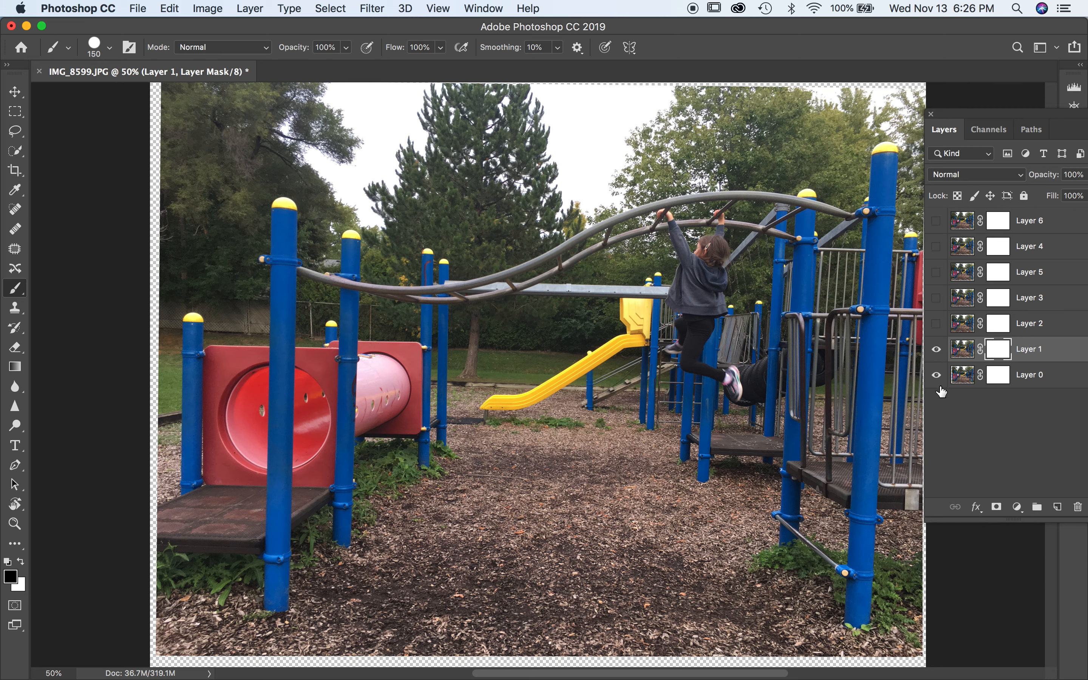
click(937, 350)
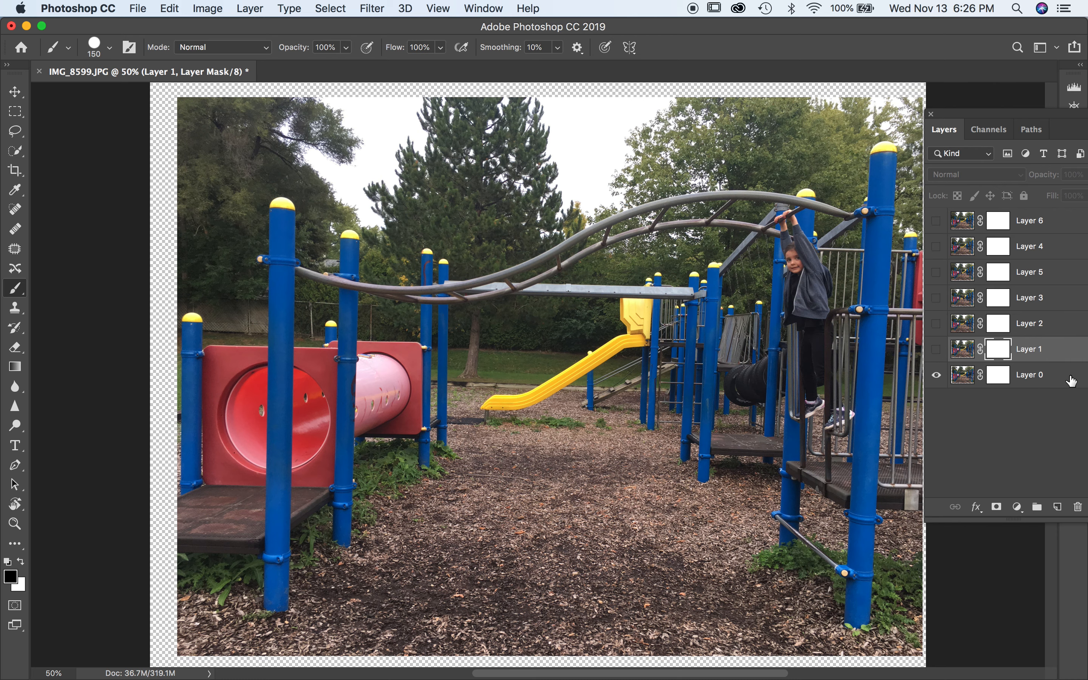
click(937, 350)
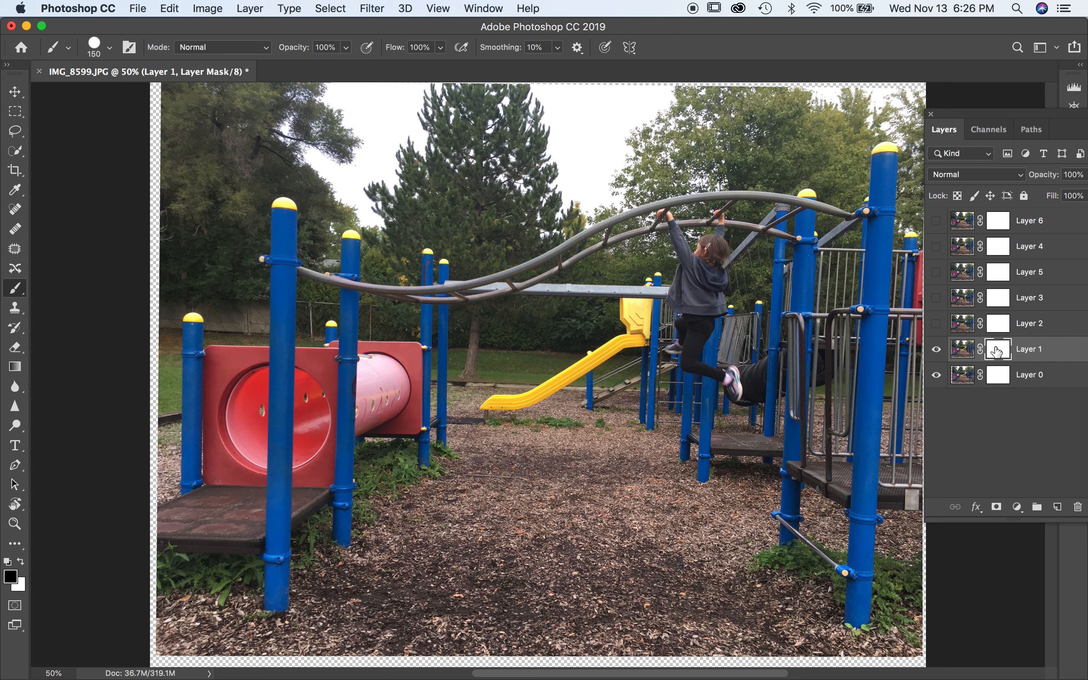
click(937, 349)
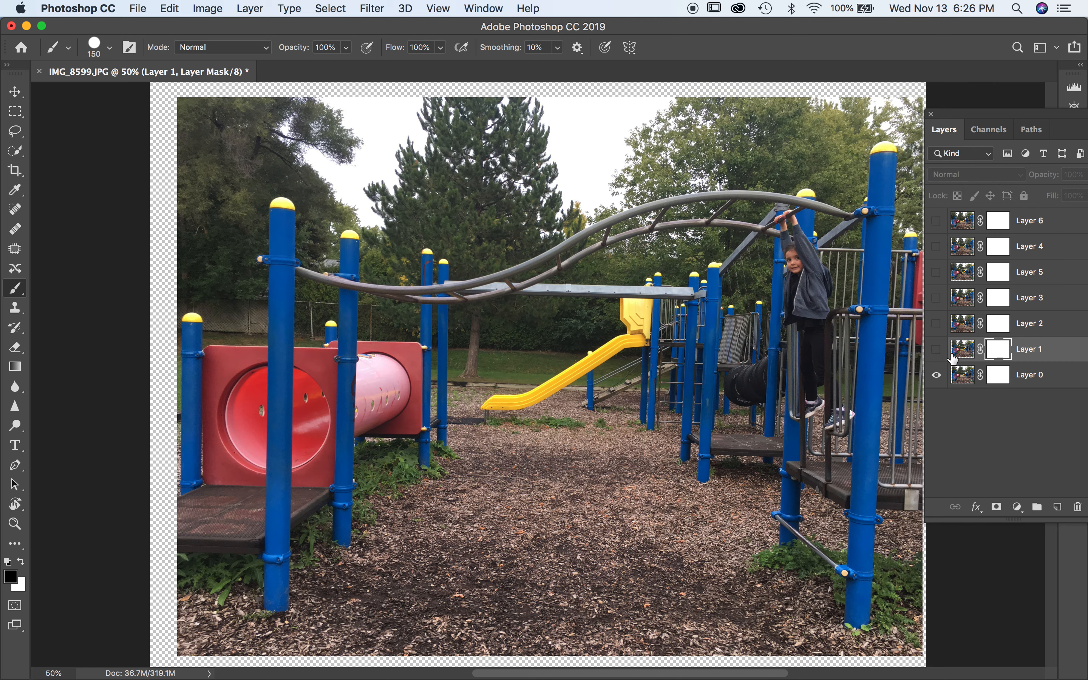
click(937, 349)
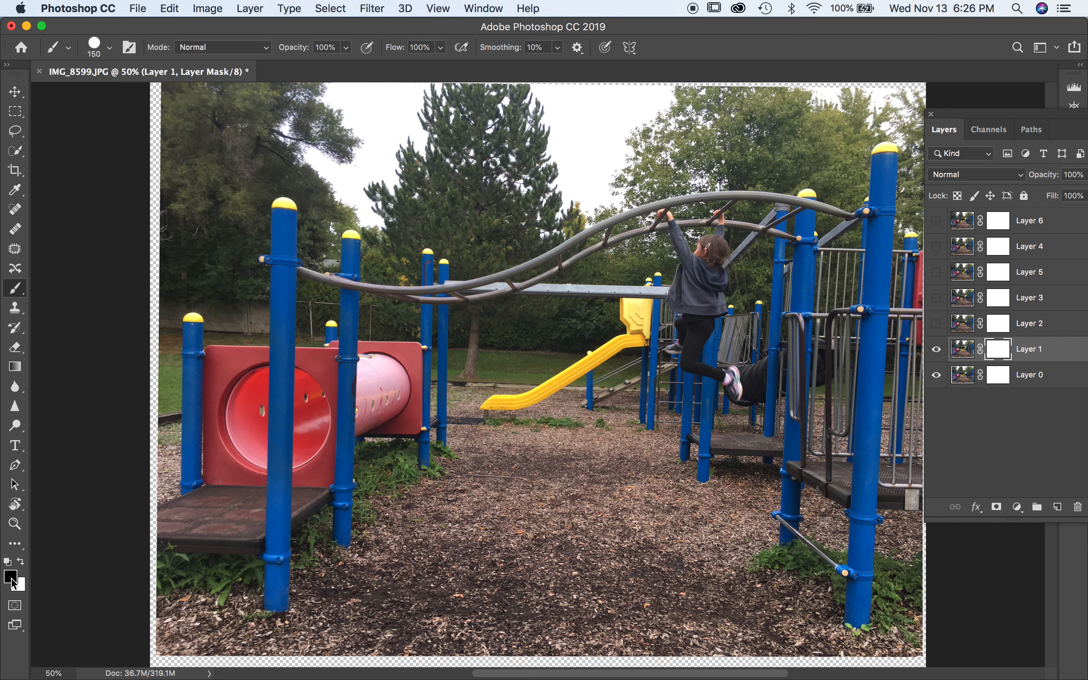
Set the brush size to 153 px and paint black on Layer 1's mask to reveal the girl from Layer 0.
click(22, 561)
click(111, 50)
mouse_move(124, 92)
mouse_down()
mouse_move(164, 92)
mouse_move(145, 92)
mouse_up()
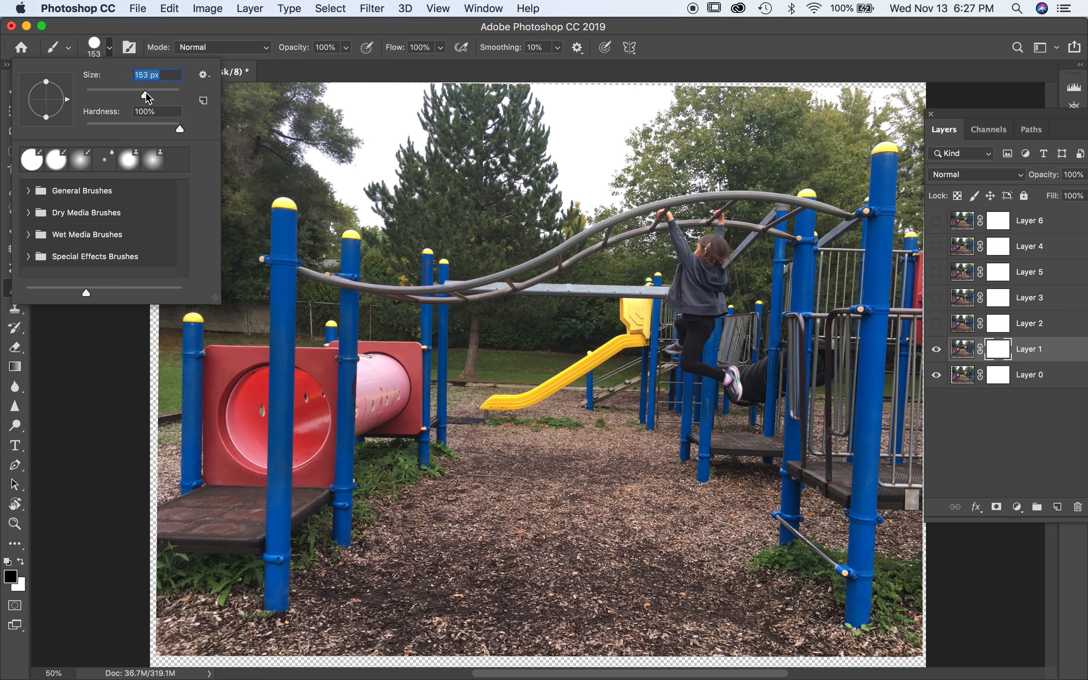
click(110, 53)
mouse_move(813, 257)
mouse_down()
mouse_move(775, 252)
mouse_move(798, 242)
mouse_move(774, 262)
mouse_move(777, 221)
mouse_move(811, 232)
mouse_move(789, 215)
mouse_move(823, 236)
mouse_move(798, 270)
mouse_move(814, 298)
mouse_move(773, 282)
mouse_move(808, 314)
mouse_move(783, 303)
mouse_move(827, 313)
mouse_move(805, 298)
mouse_move(847, 320)
mouse_move(825, 325)
mouse_move(824, 355)
mouse_move(791, 328)
mouse_move(784, 372)
mouse_move(795, 346)
mouse_move(833, 380)
mouse_move(838, 426)
mouse_move(804, 407)
mouse_move(778, 214)
mouse_move(822, 212)
mouse_move(854, 272)
mouse_move(861, 354)
mouse_move(850, 417)
mouse_move(808, 409)
mouse_move(780, 288)
mouse_move(788, 212)
mouse_up()
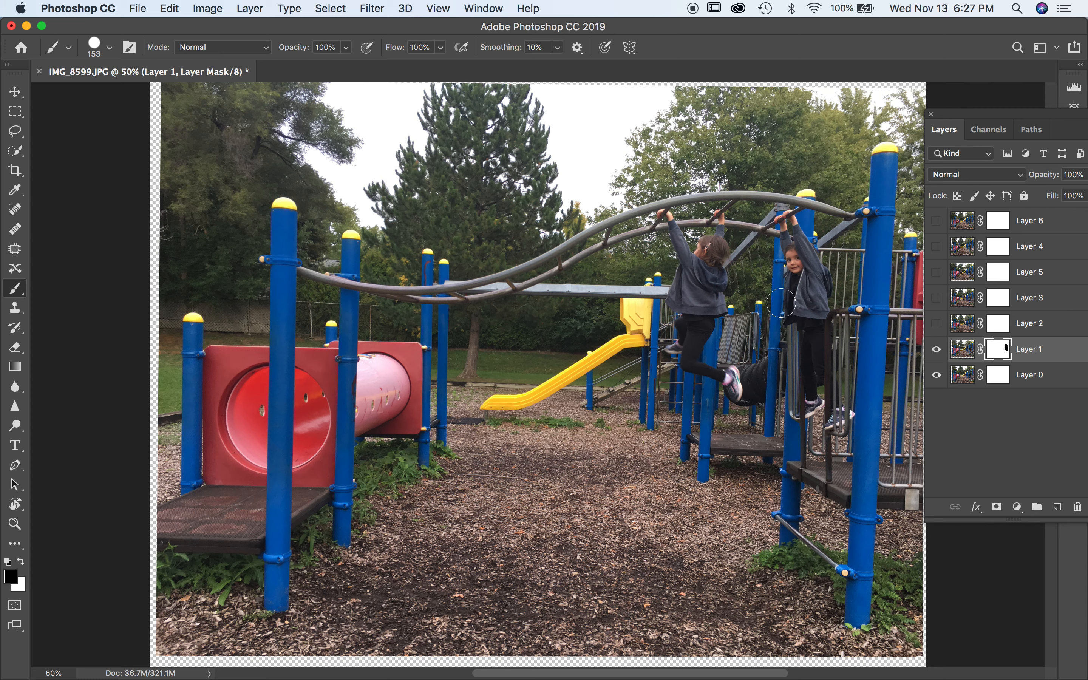
Show Layer 2 and paint black on its mask to reveal the two girls from Layers 1 and 0.
click(936, 324)
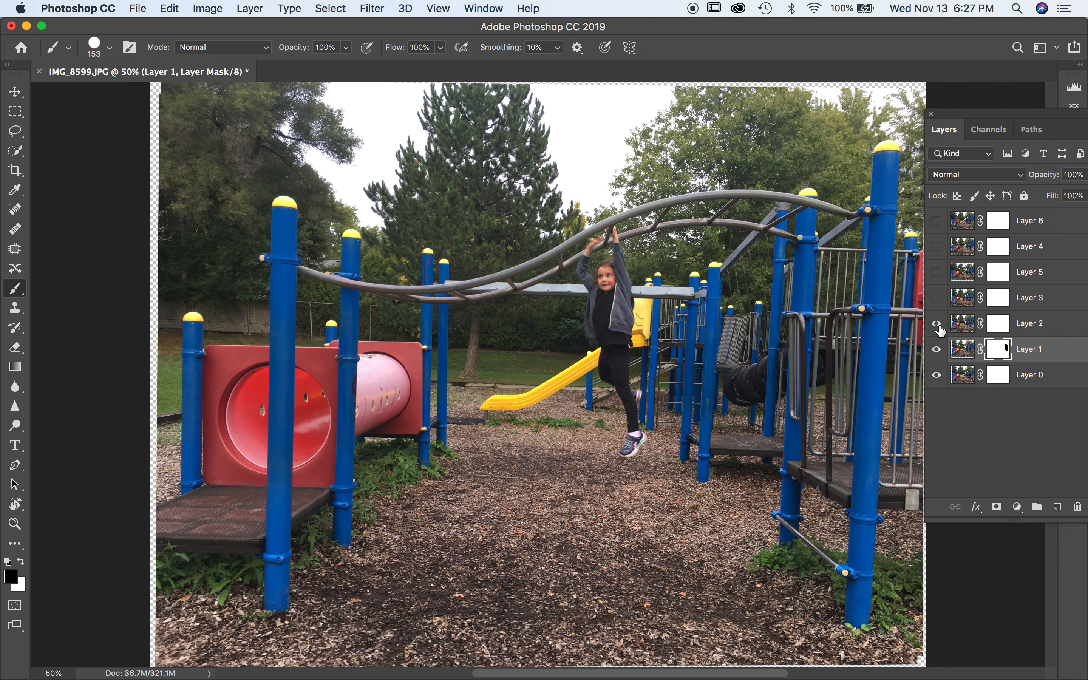
click(999, 325)
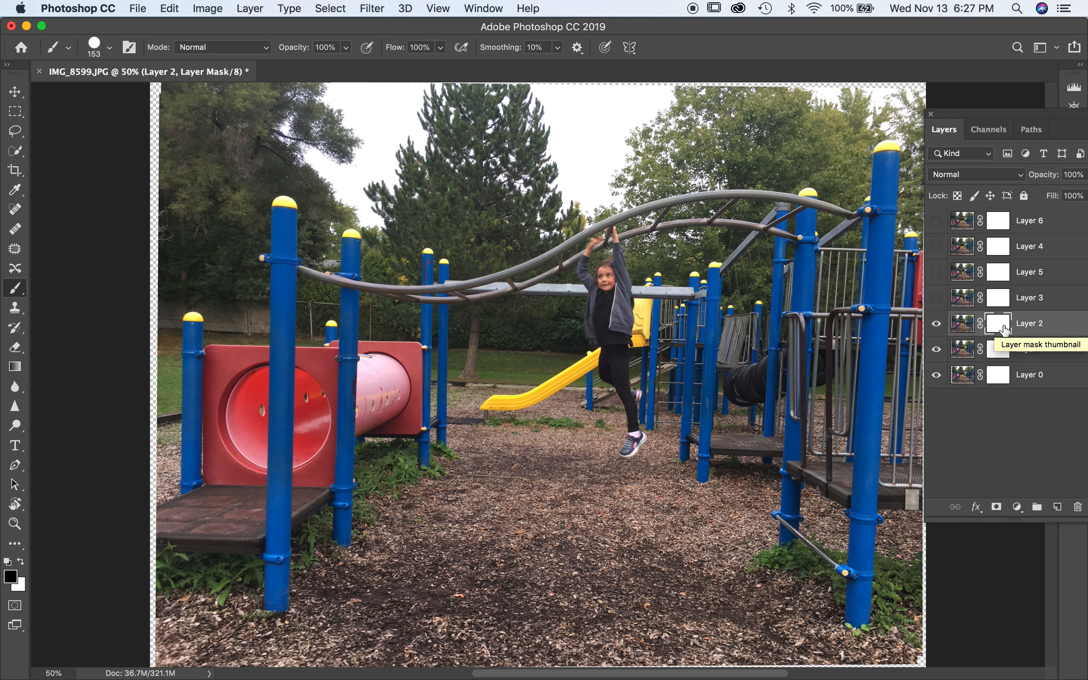
mouse_move(696, 279)
mouse_down()
mouse_move(663, 225)
mouse_move(702, 216)
mouse_move(703, 315)
mouse_move(679, 387)
mouse_move(734, 405)
mouse_move(684, 350)
mouse_up()
mouse_move(672, 273)
mouse_down()
mouse_move(792, 279)
mouse_move(783, 221)
mouse_move(858, 282)
mouse_move(805, 346)
mouse_move(823, 409)
mouse_move(841, 396)
mouse_move(844, 346)
mouse_move(830, 259)
mouse_move(849, 434)
mouse_move(888, 199)
mouse_move(707, 184)
mouse_move(707, 361)
mouse_move(758, 383)
mouse_move(669, 341)
mouse_move(652, 212)
mouse_move(808, 186)
mouse_move(812, 421)
mouse_move(718, 364)
mouse_move(815, 402)
mouse_move(852, 382)
mouse_move(722, 273)
mouse_up()
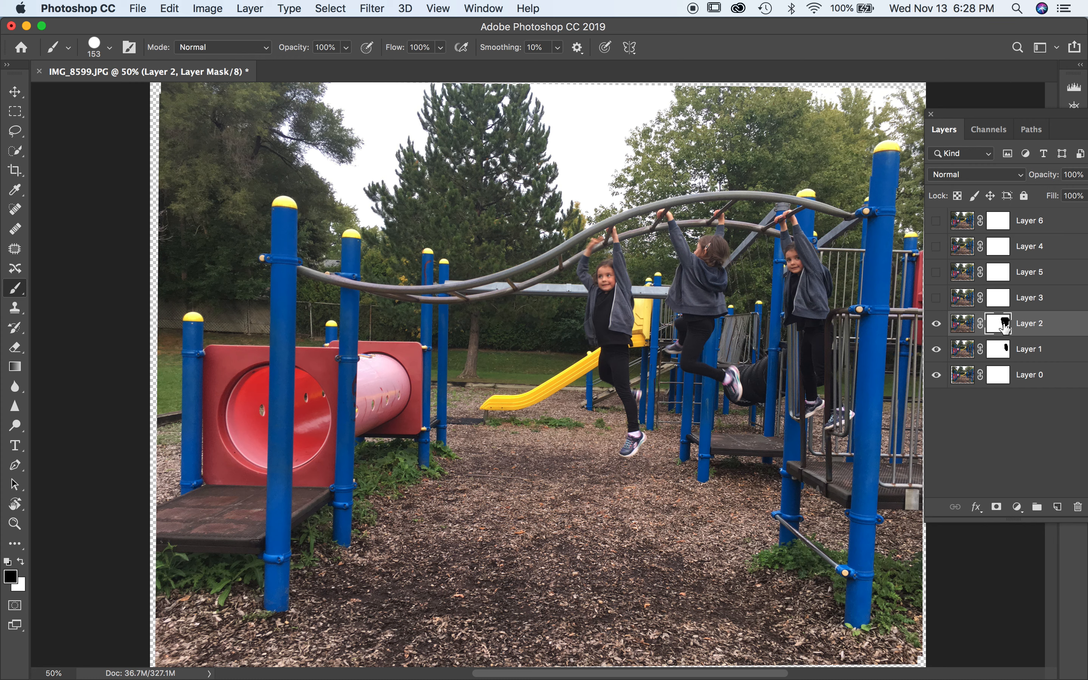
Show Layer 3 and paint black on its mask to reveal the three girls from the layers below.
click(1038, 303)
click(999, 302)
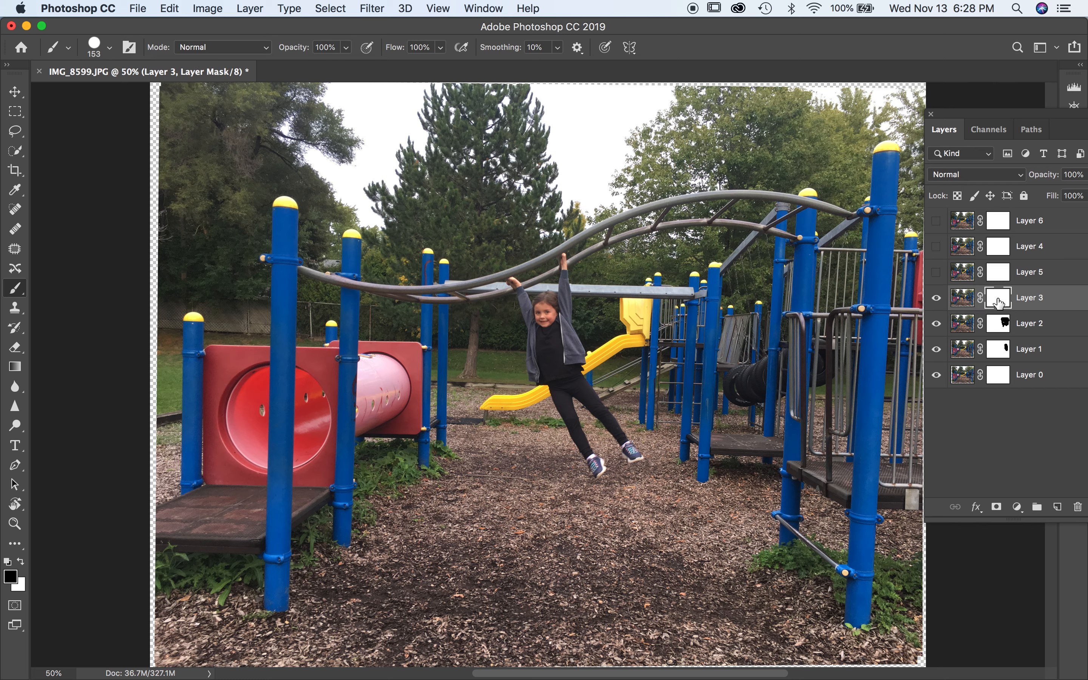
mouse_move(613, 222)
mouse_down()
mouse_move(623, 346)
mouse_move(600, 243)
mouse_move(587, 243)
mouse_move(618, 391)
mouse_move(651, 428)
mouse_move(631, 279)
mouse_move(713, 451)
mouse_move(776, 212)
mouse_move(847, 425)
mouse_move(849, 386)
mouse_move(867, 371)
mouse_move(864, 277)
mouse_up()
mouse_move(883, 474)
mouse_down()
mouse_move(829, 421)
mouse_move(807, 430)
mouse_up()
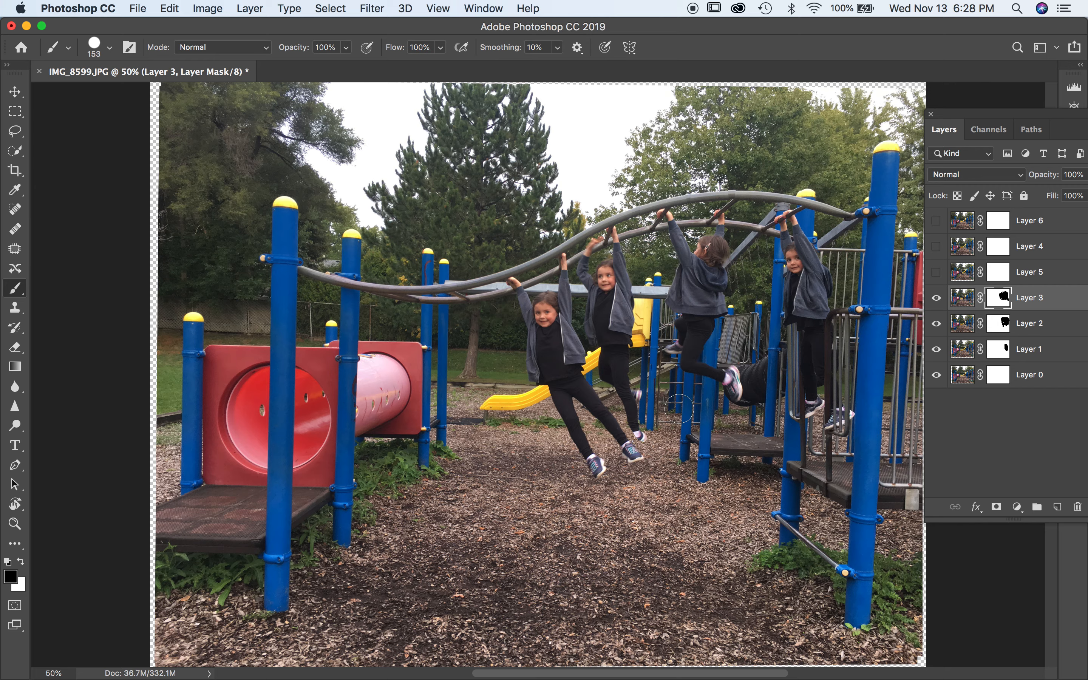
Touch up Layer 3's mask around the overlapping legs and check its edges up to the hands on the bars.
key(super+plus)
key(super+plus)
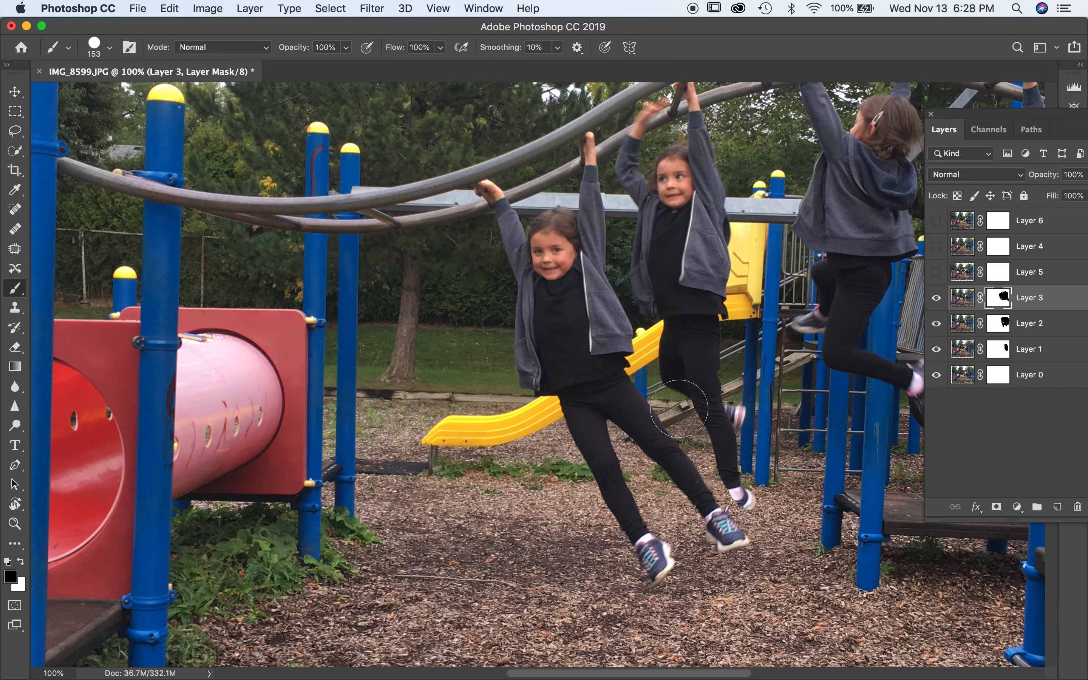
scroll(679, 409, down, 4)
scroll(679, 409, right, 4)
drag(653, 410, 655, 409)
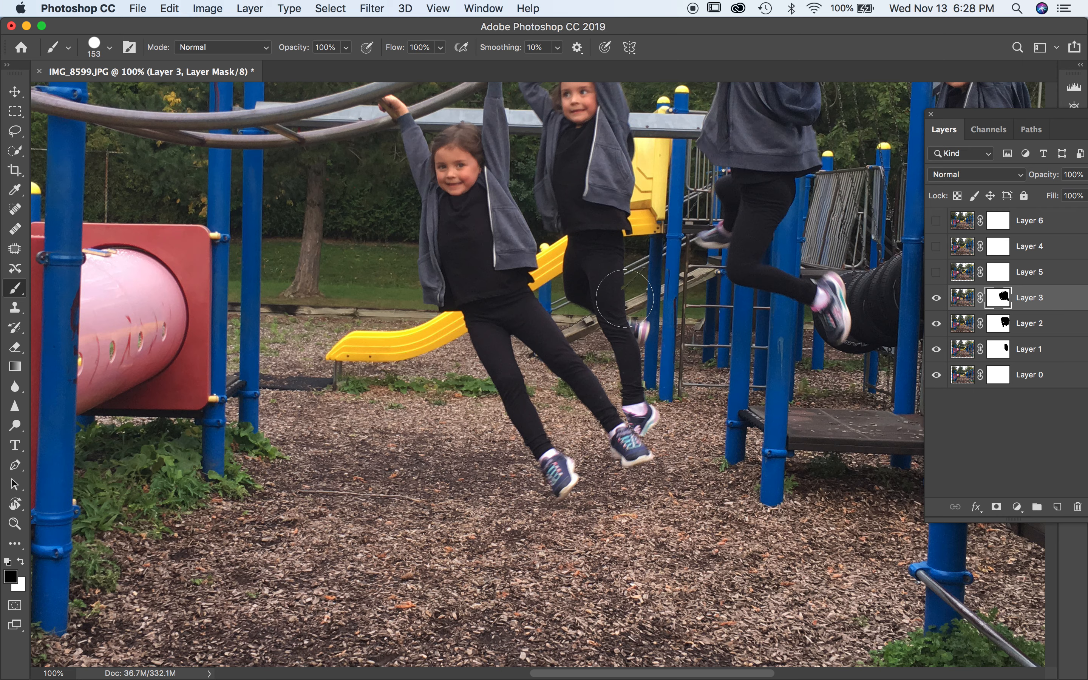
scroll(625, 295, up, 3)
scroll(625, 295, up, 2)
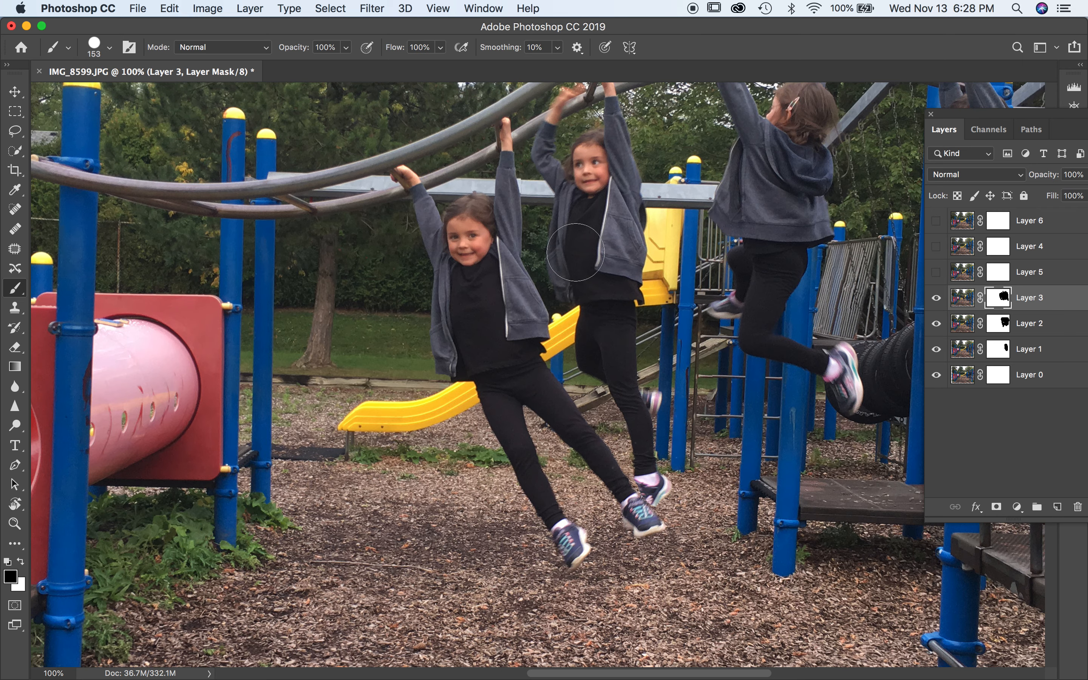
scroll(585, 204, up, 3)
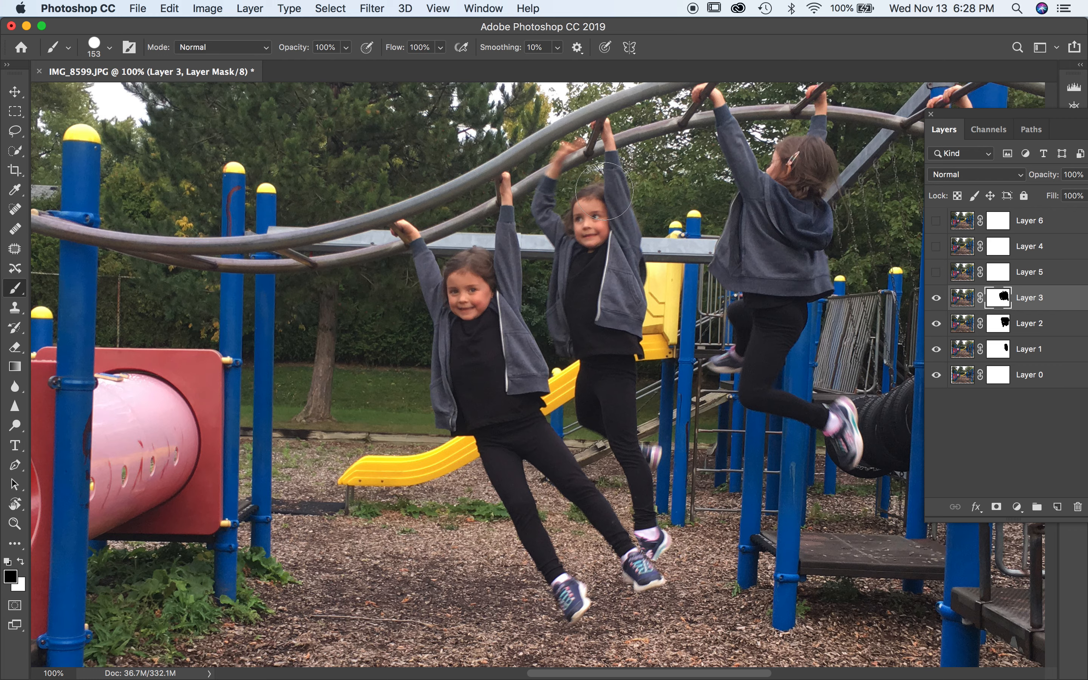
key(super+minus)
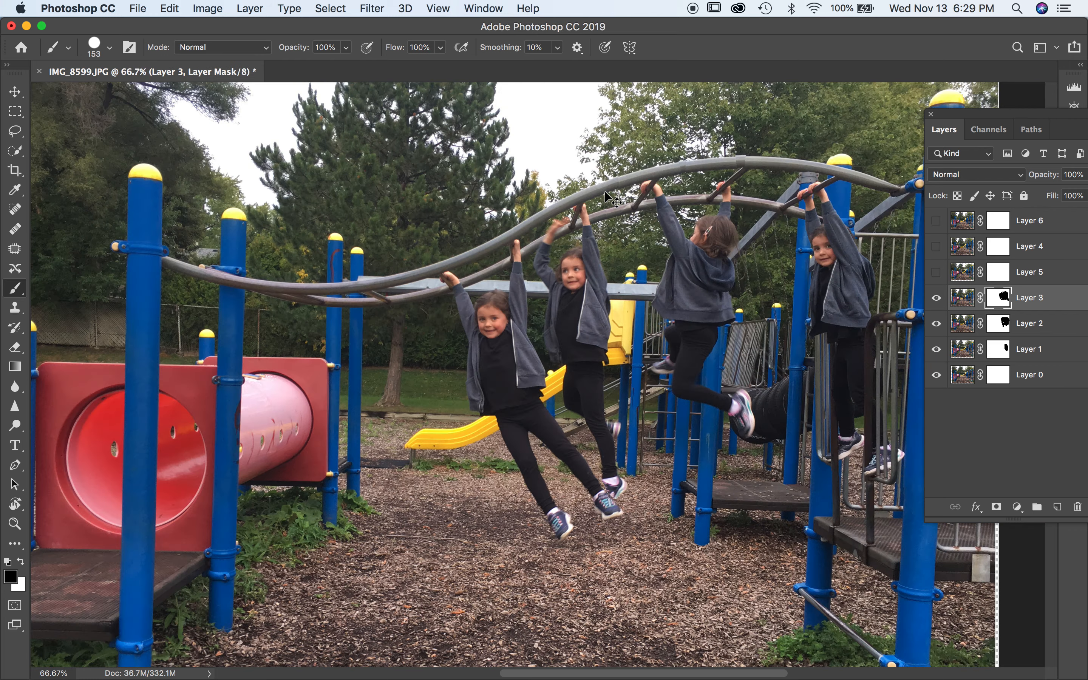
key(super+minus)
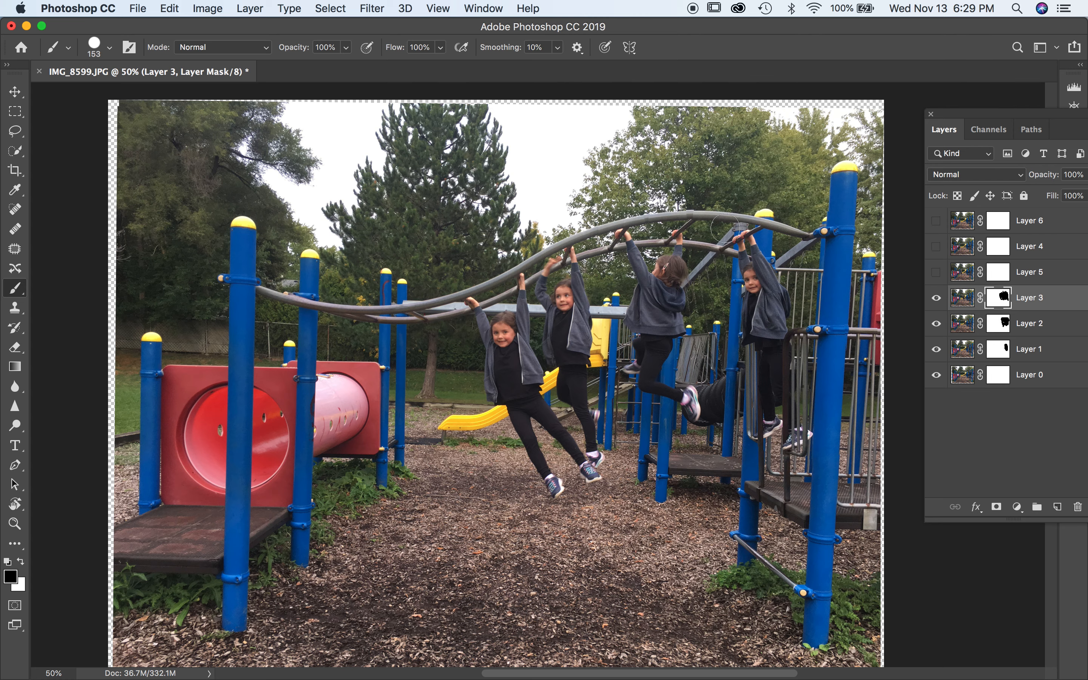
Show Layer 5 and paint black on its mask to reveal the four girls from the layers below.
click(937, 272)
click(1005, 276)
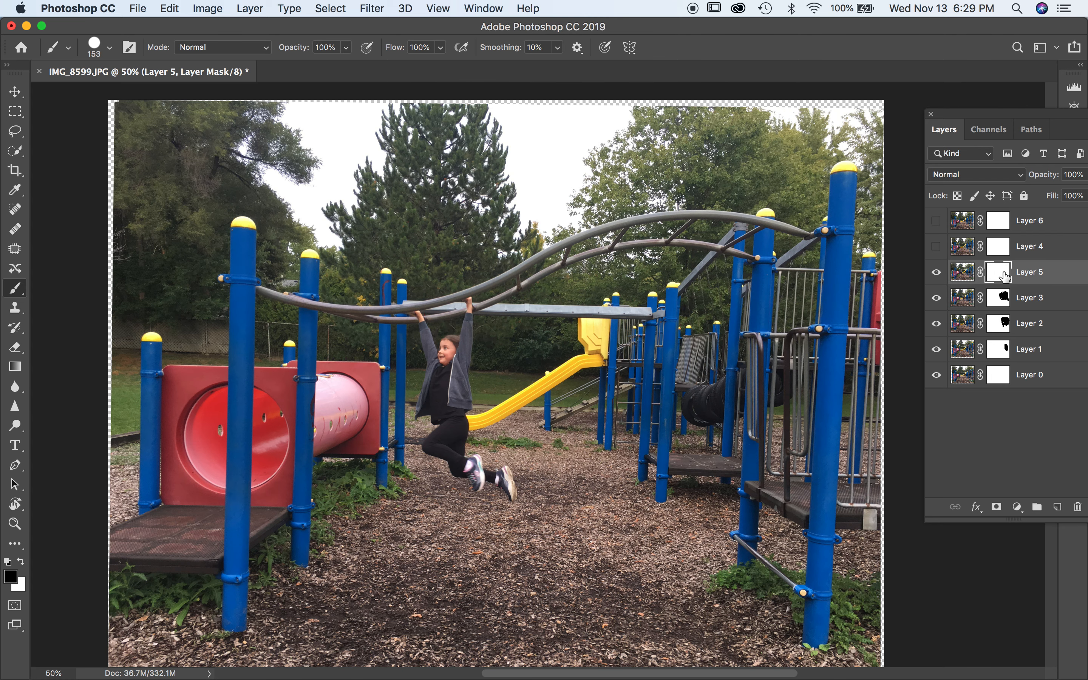
mouse_move(524, 281)
mouse_down()
mouse_move(510, 327)
mouse_move(505, 303)
mouse_move(499, 353)
mouse_move(492, 325)
mouse_move(501, 281)
mouse_move(503, 345)
mouse_move(492, 318)
mouse_move(513, 442)
mouse_move(507, 428)
mouse_move(534, 440)
mouse_move(556, 334)
mouse_move(537, 249)
mouse_move(629, 366)
mouse_move(664, 276)
mouse_move(642, 279)
mouse_move(689, 237)
mouse_move(729, 256)
mouse_move(746, 339)
mouse_move(803, 360)
mouse_move(792, 412)
mouse_move(729, 440)
mouse_move(734, 420)
mouse_move(688, 364)
mouse_move(668, 369)
mouse_move(611, 431)
mouse_move(534, 485)
mouse_move(578, 478)
mouse_move(639, 435)
mouse_move(629, 454)
mouse_move(712, 472)
mouse_move(743, 445)
mouse_move(811, 418)
mouse_move(802, 474)
mouse_move(776, 408)
mouse_move(640, 248)
mouse_up()
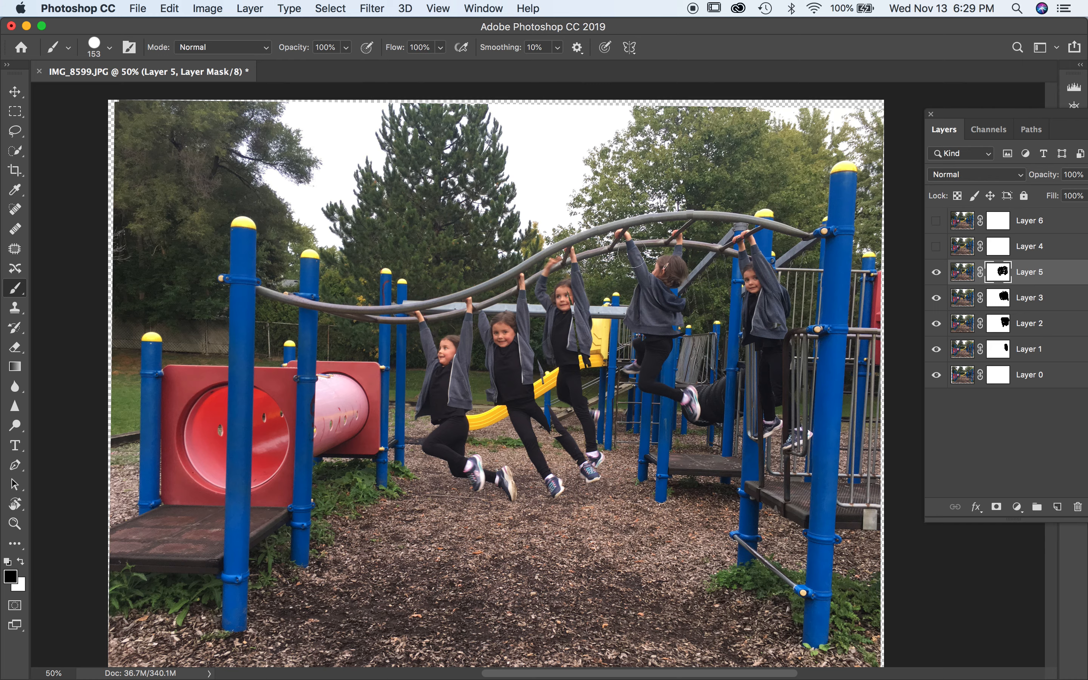
Paint black on Layer 5's mask to reveal the middle girl's raised arm and her hand on the bar.
key(super+equal)
key(super+equal)
key(super+equal)
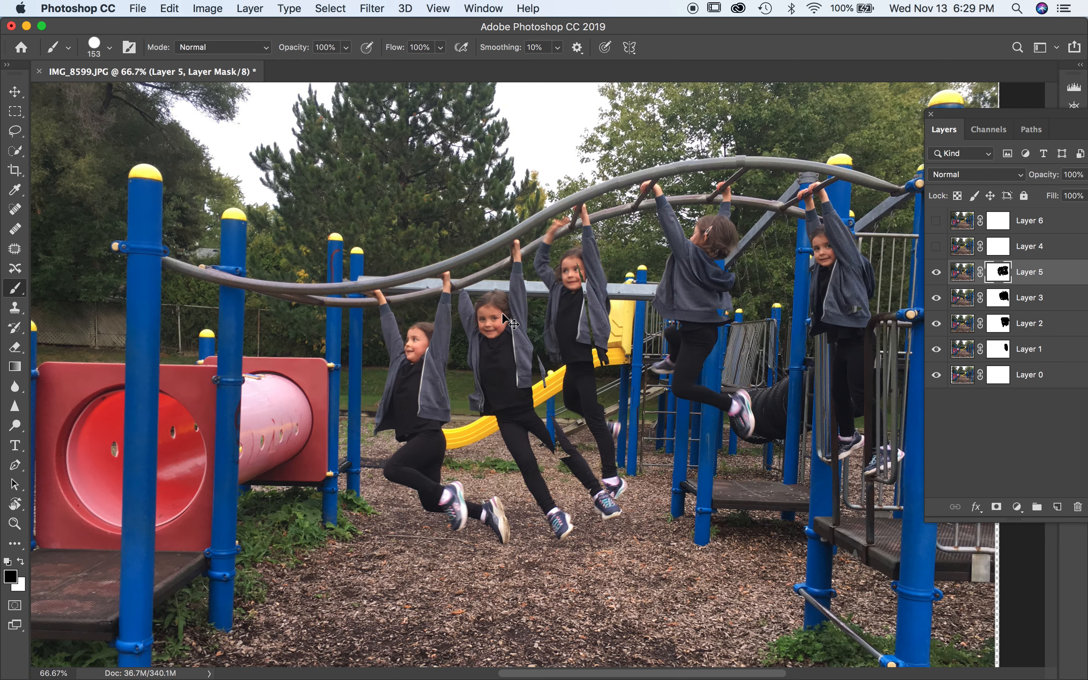
scroll(468, 284, up, 5)
scroll(468, 284, left, 5)
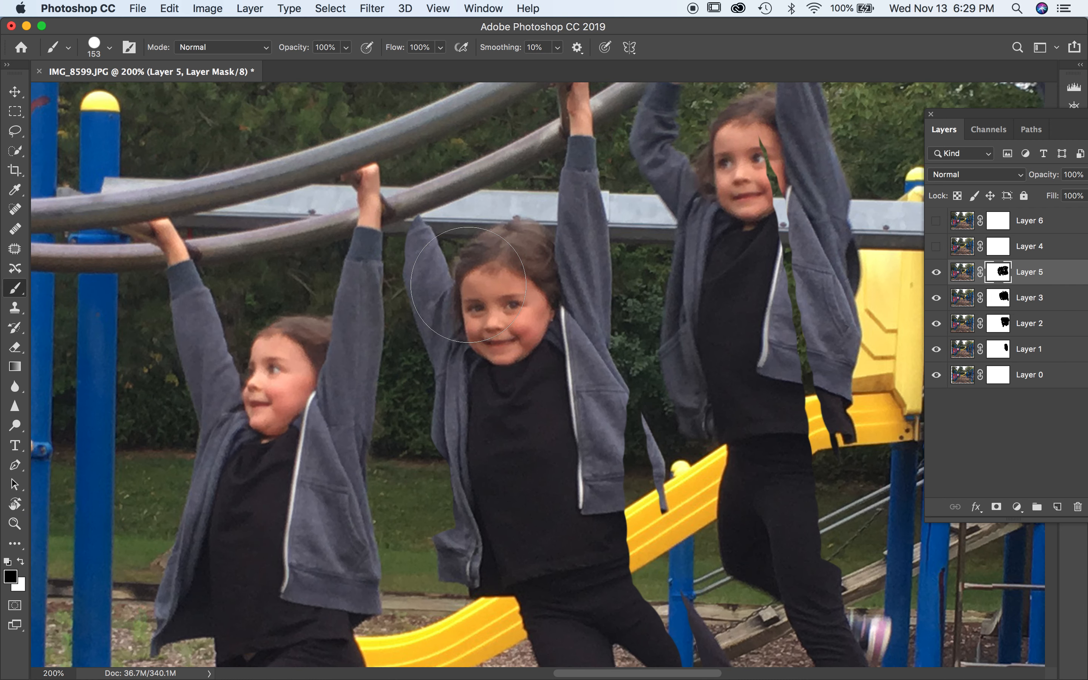
drag(442, 194, 431, 151)
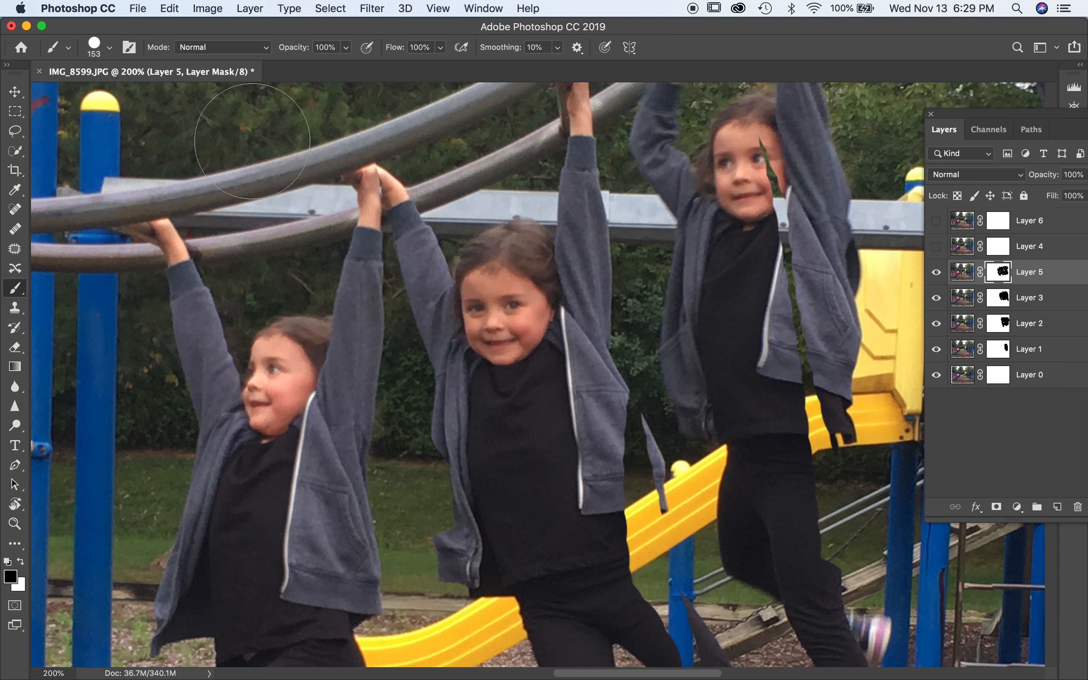
Reduce the brush size to 78 and touch up Layer 5's mask beside the arm and Layer 3's mask at the overlapping shoes.
click(110, 48)
drag(125, 96, 122, 96)
click(414, 230)
scroll(427, 288, down, 10)
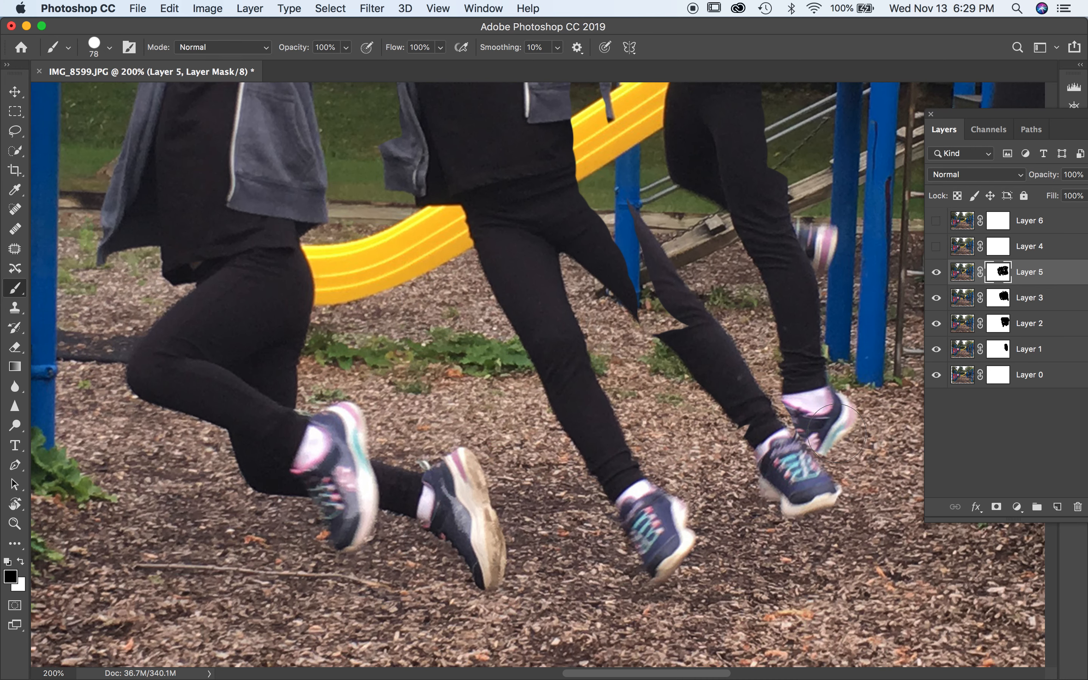
click(1004, 301)
mouse_move(838, 424)
mouse_down()
mouse_move(838, 445)
mouse_move(827, 424)
mouse_up()
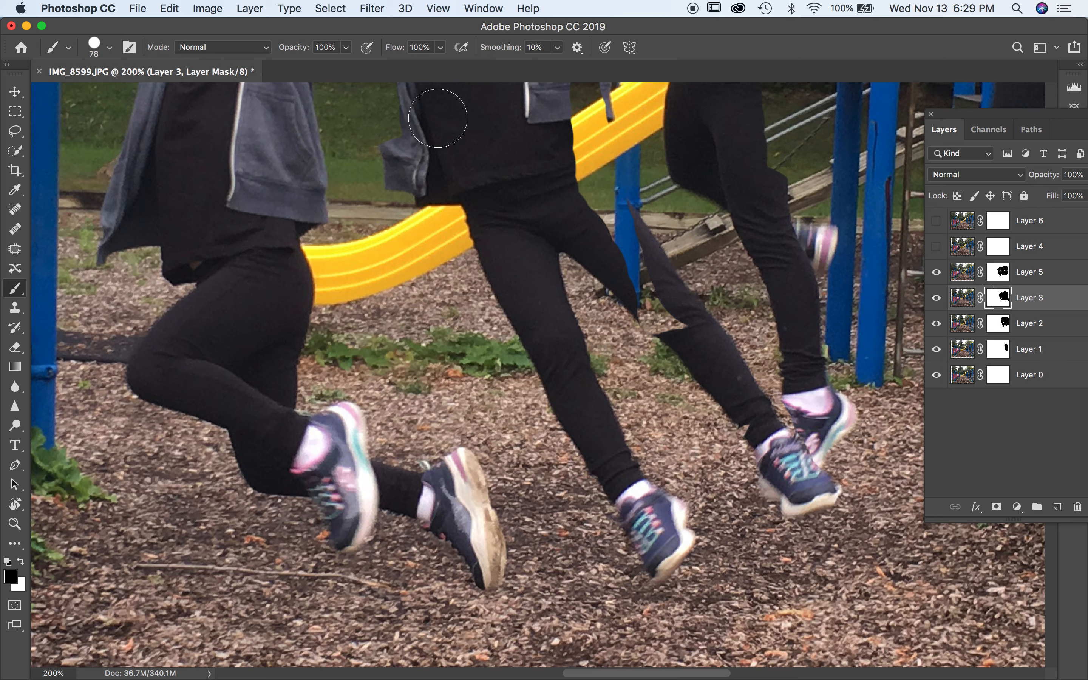
Show Layer 4 and paint black on its mask with a 201-pixel brush to reveal the five girls from the layers below.
key(super+minus)
key(super+minus)
key(super+minus)
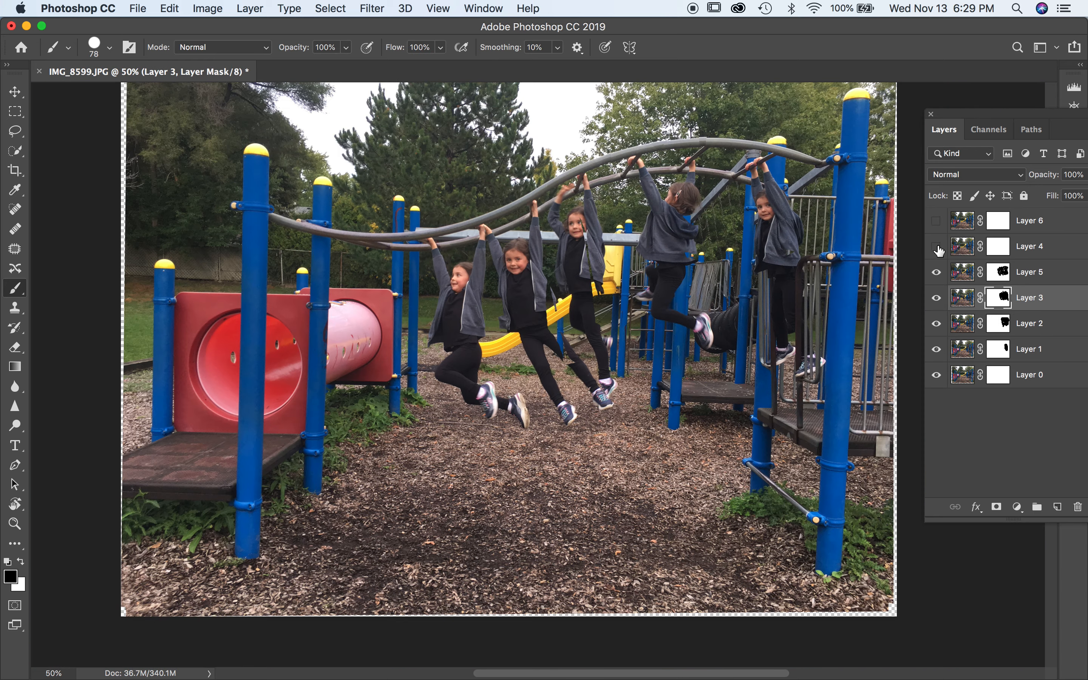
click(937, 247)
click(1003, 247)
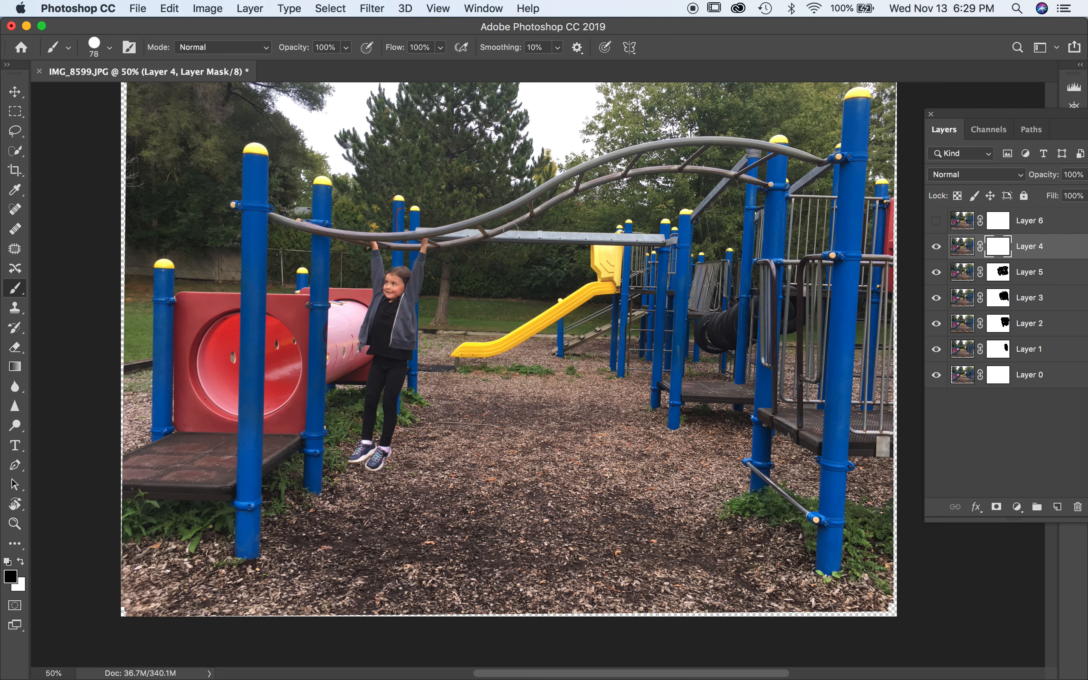
click(111, 48)
click(157, 91)
mouse_move(493, 263)
mouse_down()
mouse_move(527, 288)
mouse_move(489, 282)
mouse_move(462, 237)
mouse_move(456, 290)
mouse_move(444, 235)
mouse_move(459, 365)
mouse_move(445, 453)
mouse_move(467, 476)
mouse_move(511, 242)
mouse_move(535, 244)
mouse_move(554, 436)
mouse_move(611, 427)
mouse_move(552, 238)
mouse_move(541, 247)
mouse_move(575, 379)
mouse_move(648, 434)
mouse_move(652, 391)
mouse_move(564, 336)
mouse_move(538, 285)
mouse_move(538, 443)
mouse_up()
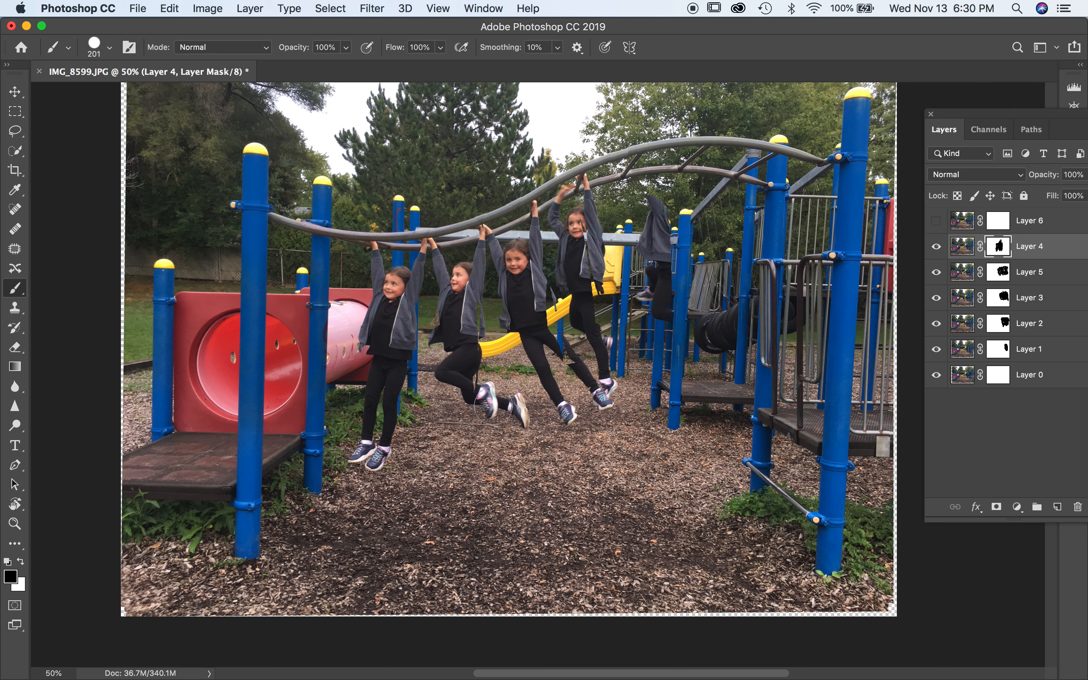
mouse_move(493, 405)
mouse_down()
mouse_move(674, 270)
mouse_move(648, 175)
mouse_move(745, 378)
mouse_move(681, 351)
mouse_move(824, 216)
mouse_move(810, 378)
mouse_up()
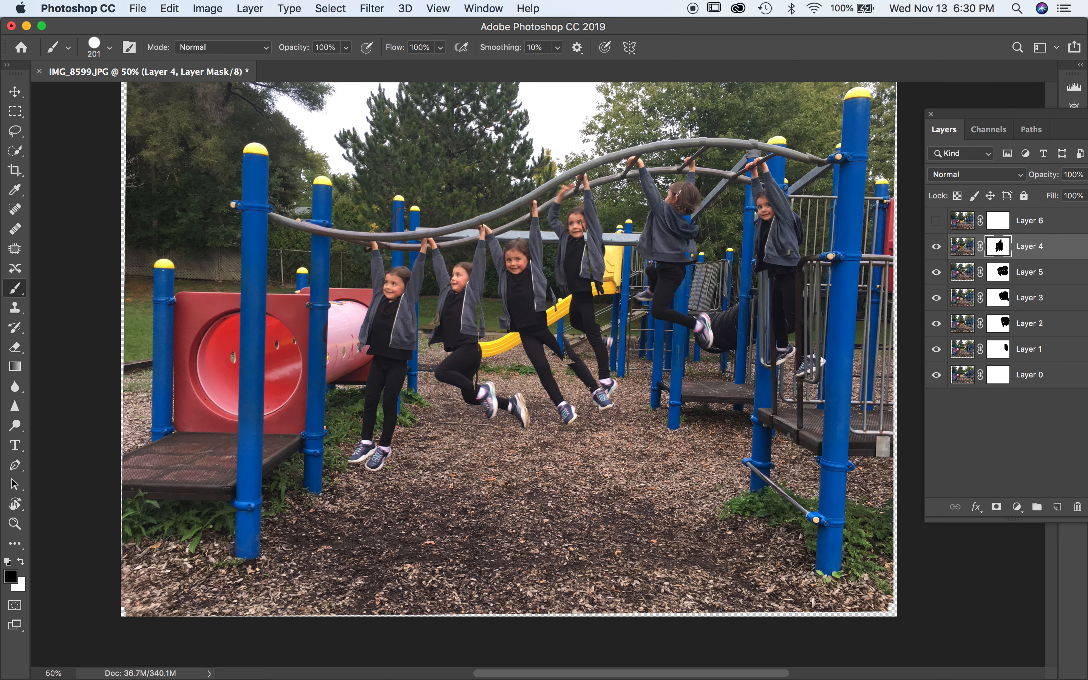
mouse_move(450, 370)
mouse_down()
mouse_move(455, 300)
mouse_move(486, 242)
mouse_move(647, 283)
mouse_move(669, 223)
mouse_move(745, 295)
mouse_up()
Show Layer 6 and paint black on its mask to reveal the six girls from the layers below.
click(937, 221)
click(999, 221)
mouse_move(436, 275)
mouse_down()
mouse_move(367, 266)
mouse_move(353, 221)
mouse_move(373, 405)
mouse_move(450, 248)
mouse_move(389, 293)
mouse_move(490, 396)
mouse_move(585, 216)
mouse_move(535, 292)
mouse_move(670, 173)
mouse_move(675, 279)
mouse_move(764, 203)
mouse_move(796, 279)
mouse_move(760, 371)
mouse_move(572, 330)
mouse_move(567, 414)
mouse_up()
mouse_move(472, 380)
mouse_down()
mouse_move(475, 263)
mouse_move(716, 279)
mouse_move(702, 177)
mouse_move(835, 225)
mouse_move(805, 367)
mouse_up()
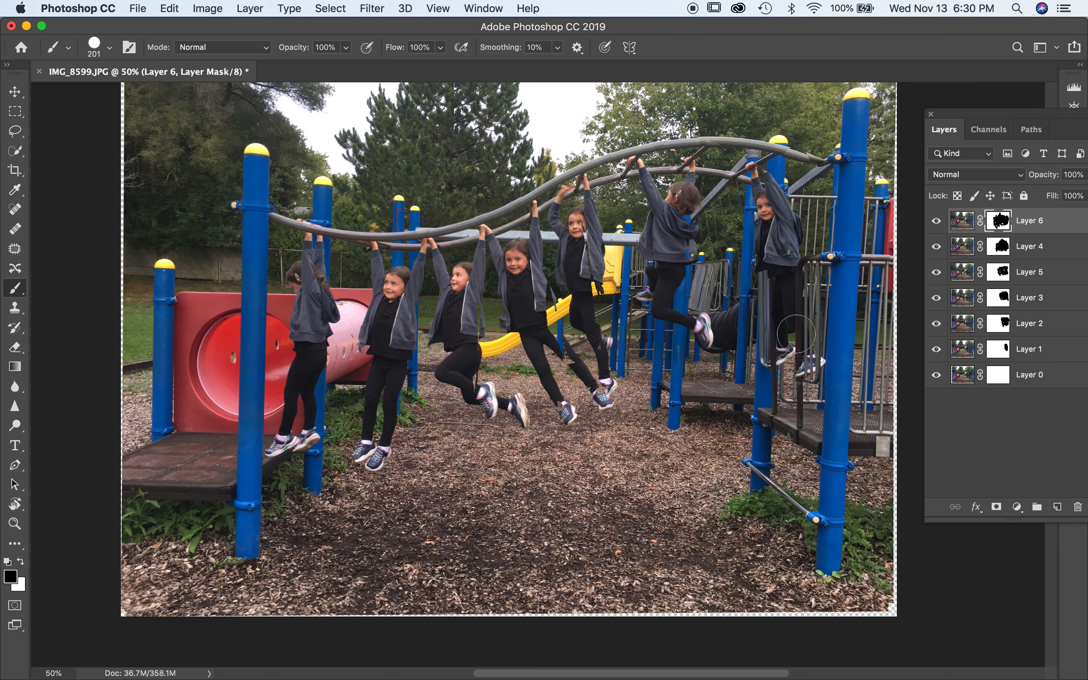
Crop the image slightly inward from two opposite corners to remove the transparent edges.
key(super+minus)
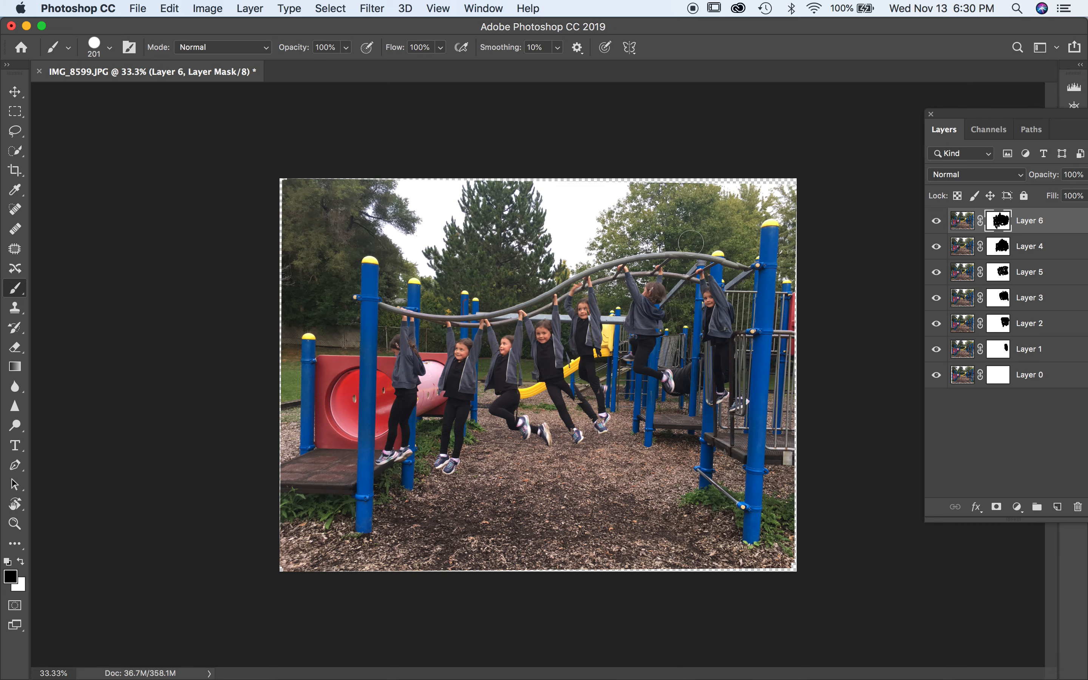
key(super+plus)
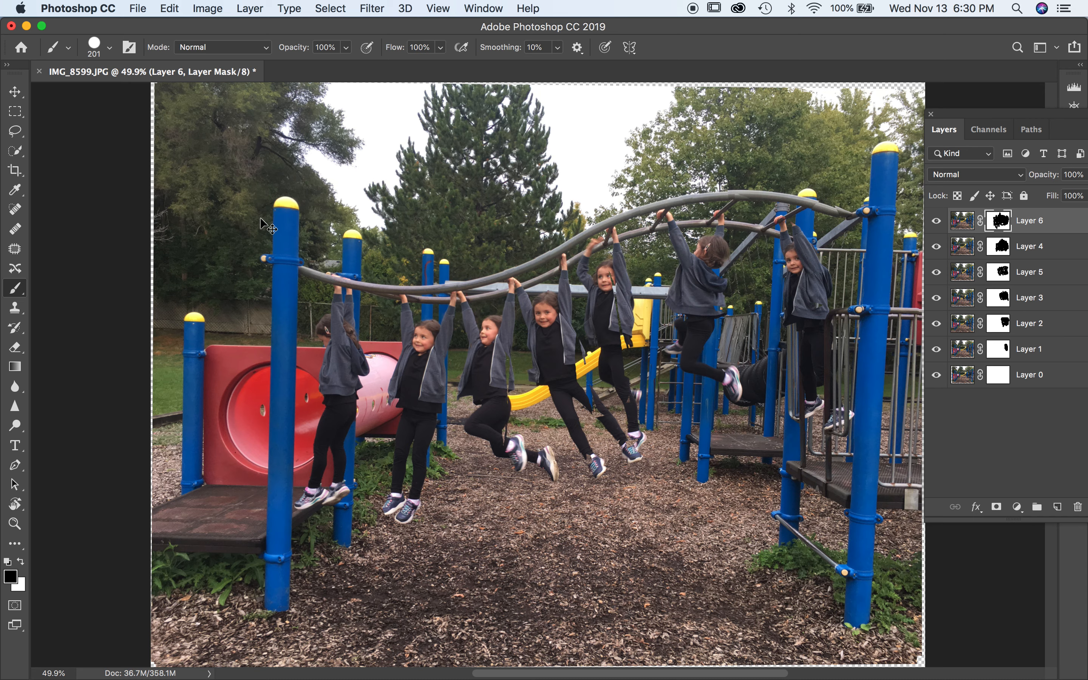
key(super+minus)
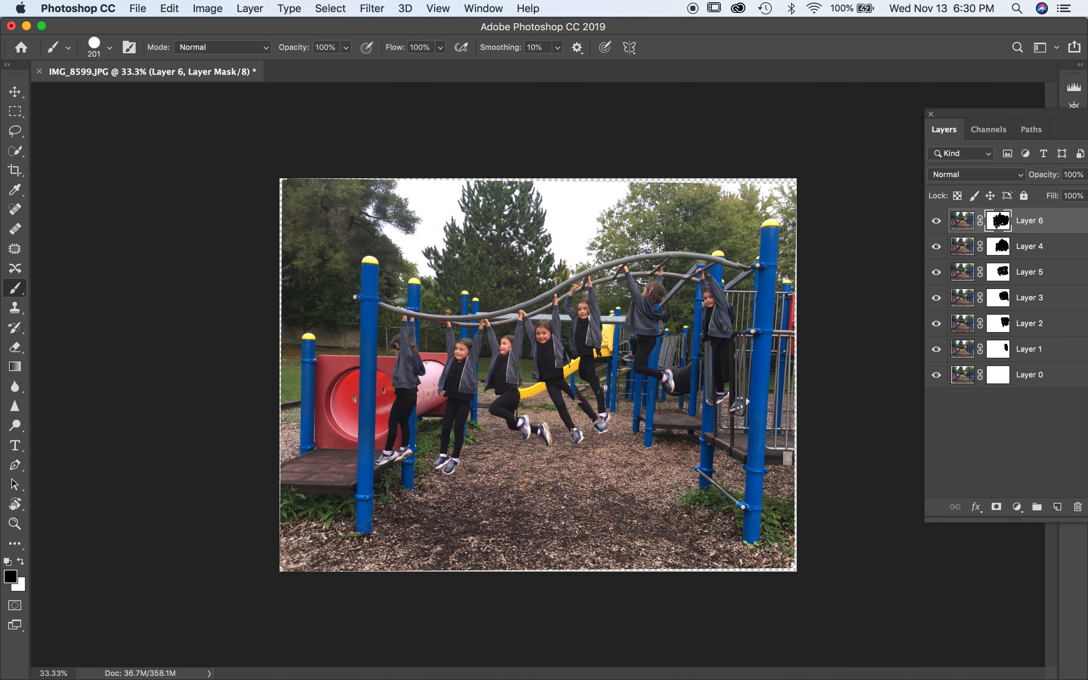
click(18, 175)
drag(275, 176, 283, 182)
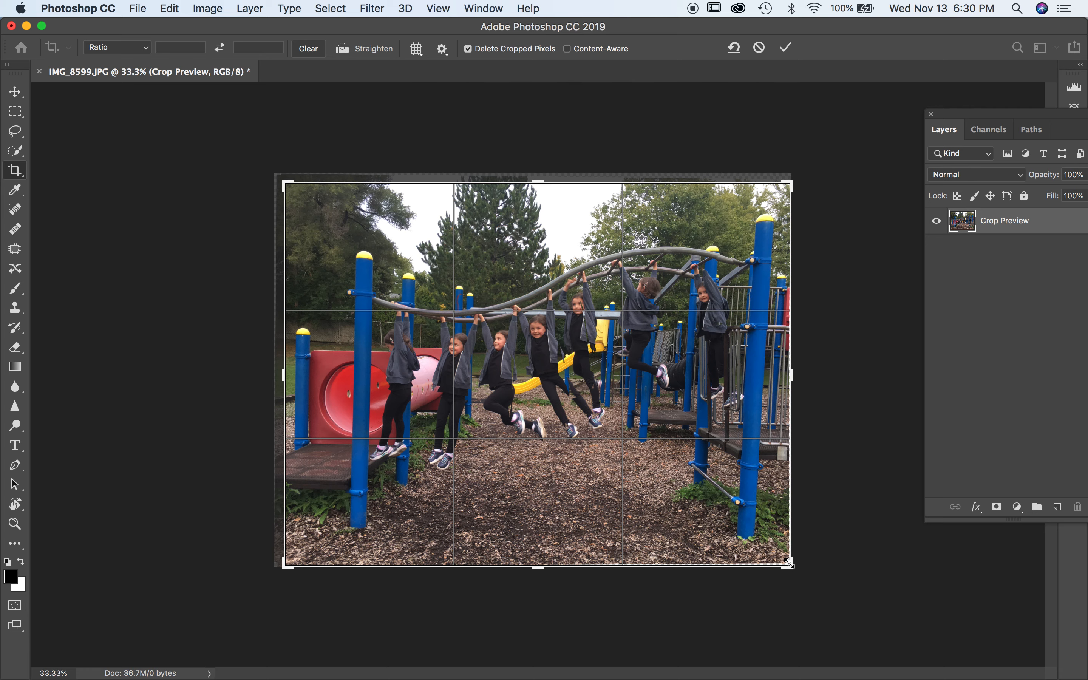
drag(788, 563, 784, 558)
key(Return)
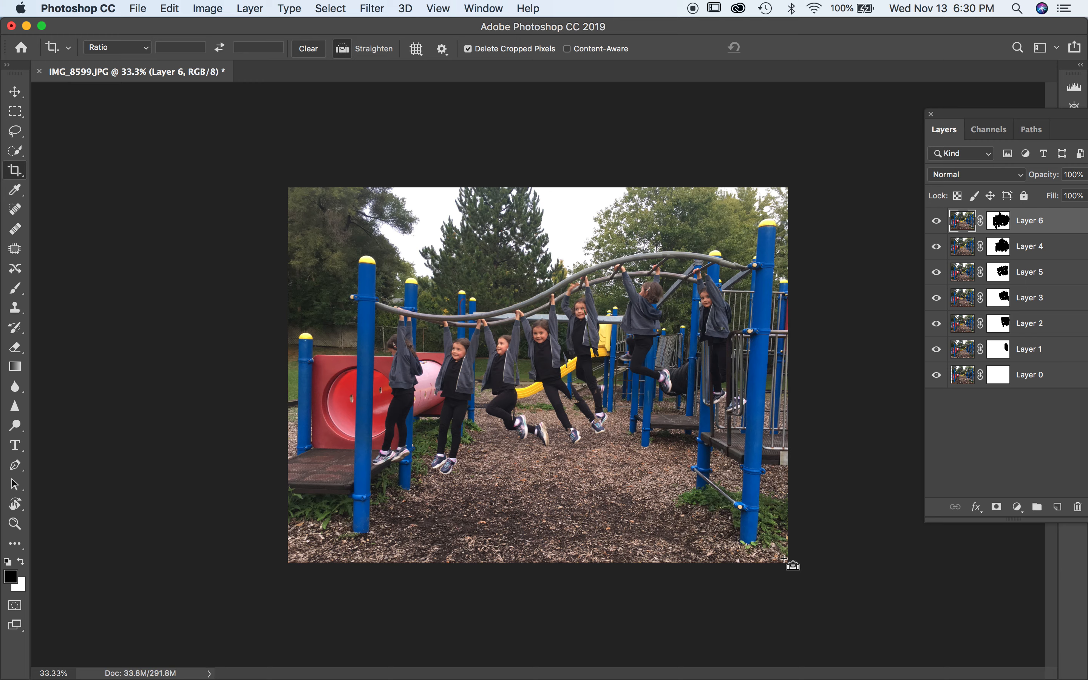
Fit the cropped image to the window and move the Layers panel clear of the photo.
key(super+0)
drag(951, 119, 1024, 126)
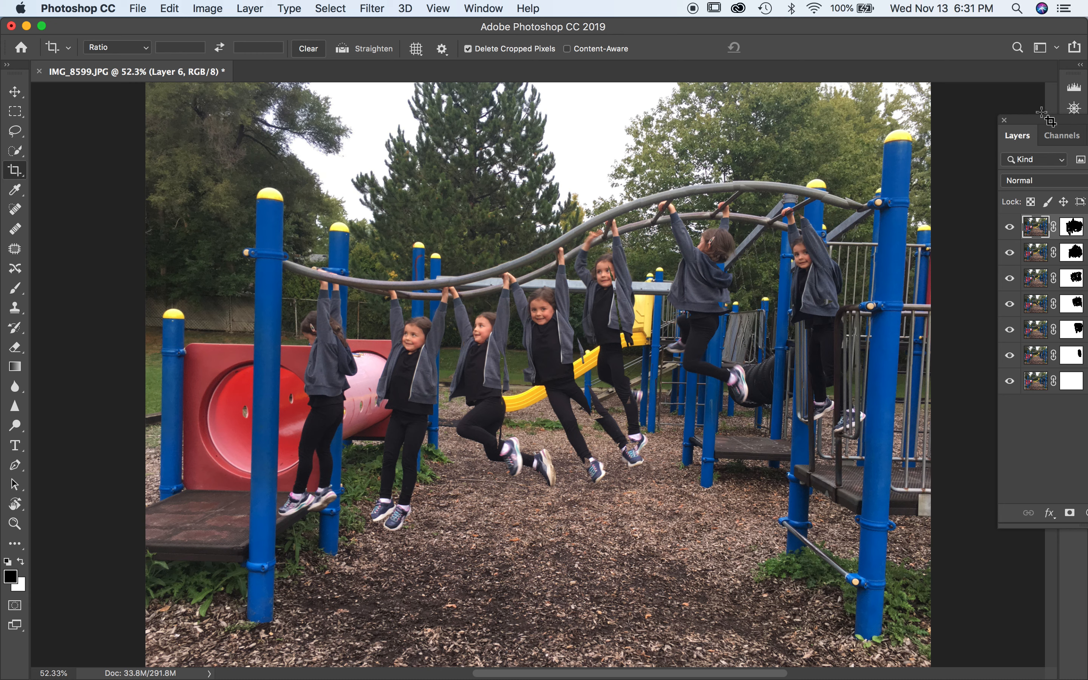
drag(1042, 125, 1030, 126)
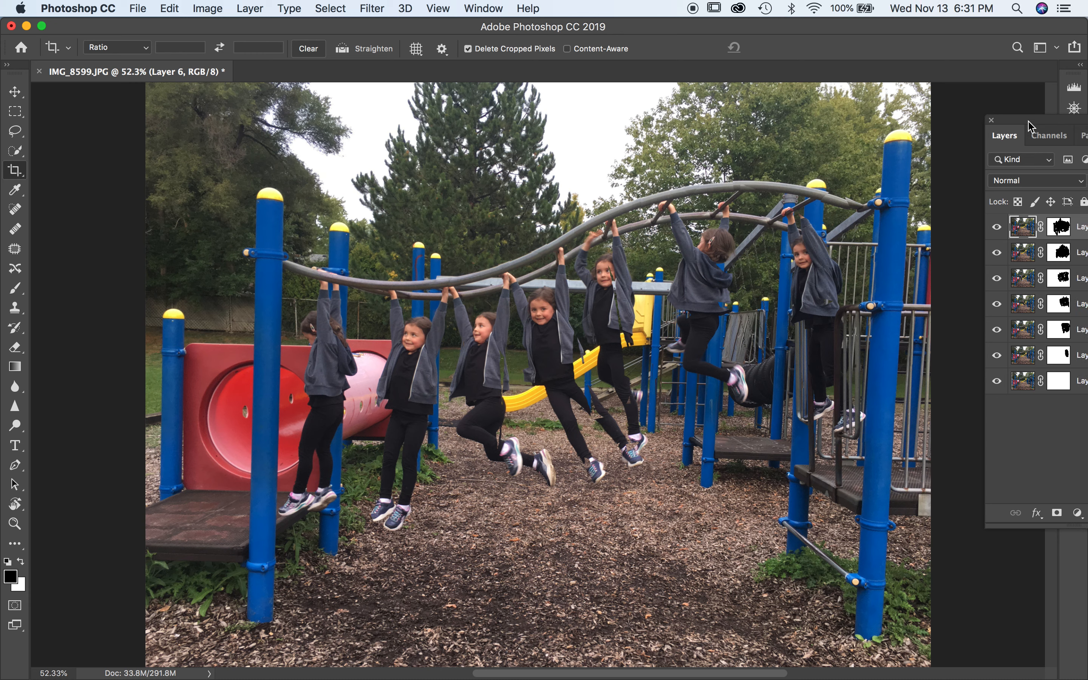
Save the composite as IMG_8599.psd in the Images folder, keeping Layers and Maximize Compatibility enabled.
click(140, 9)
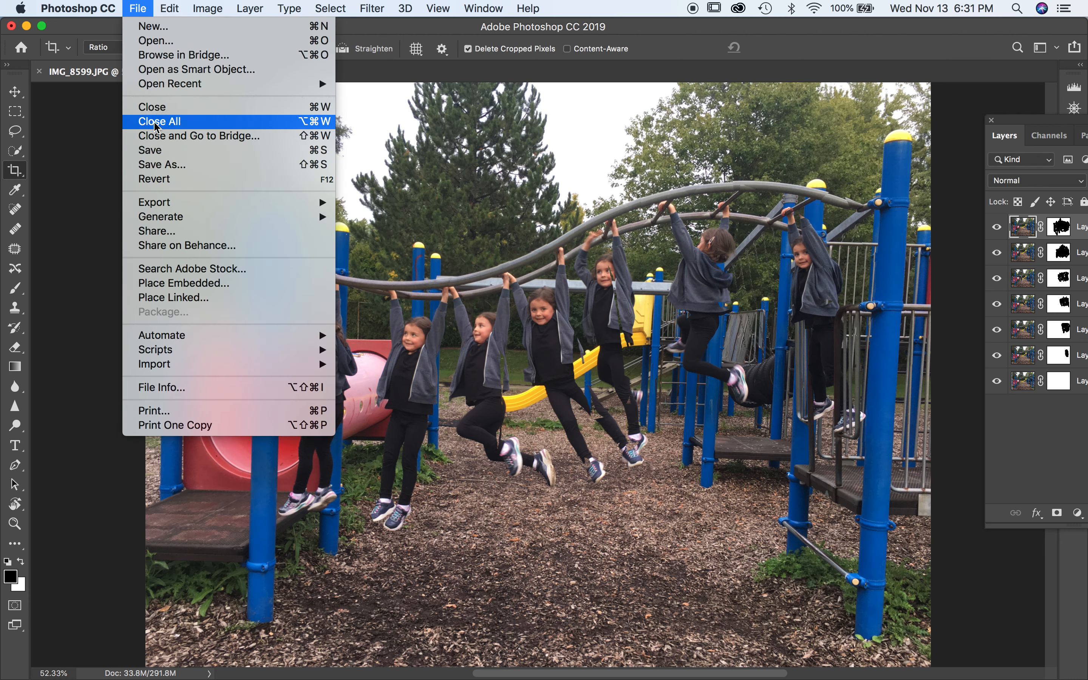
click(167, 151)
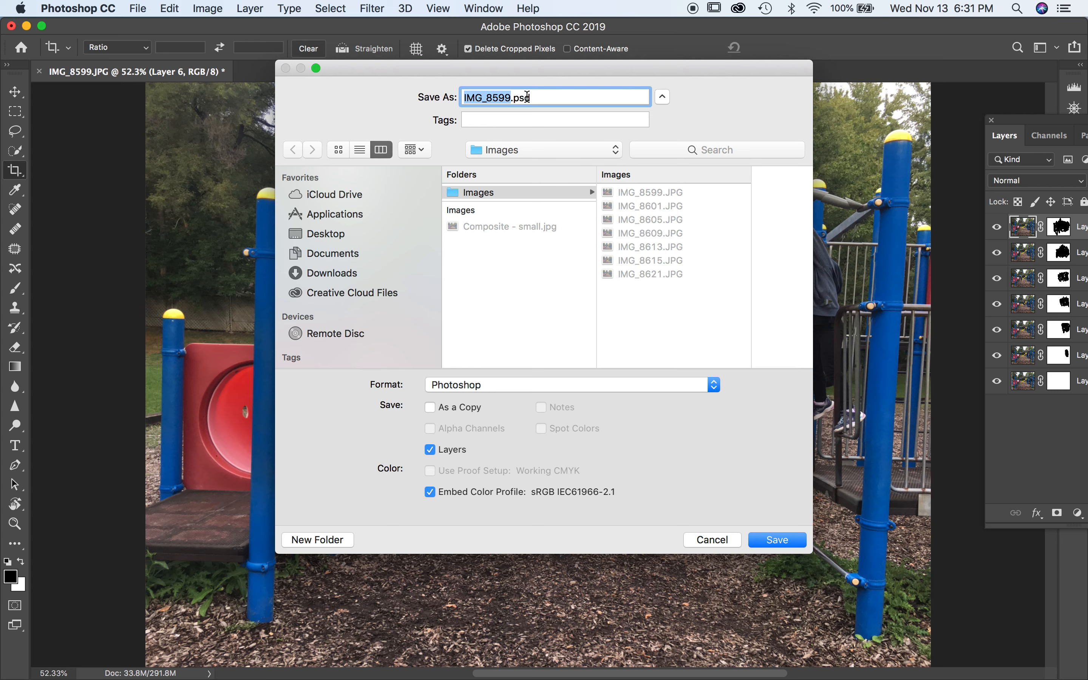
click(778, 540)
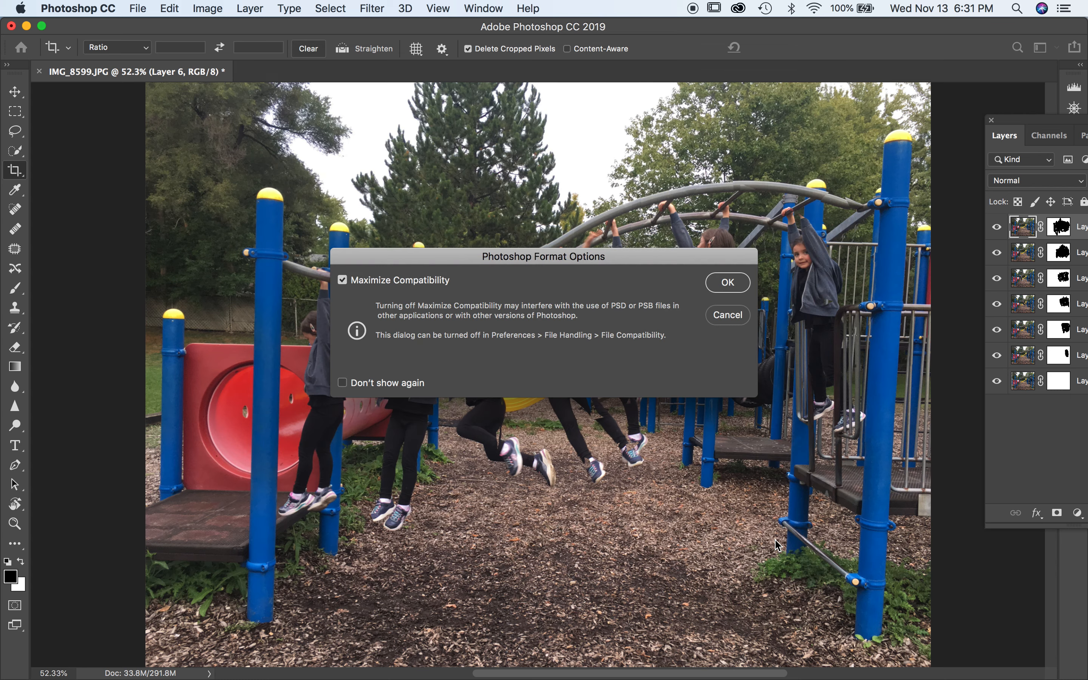
click(728, 282)
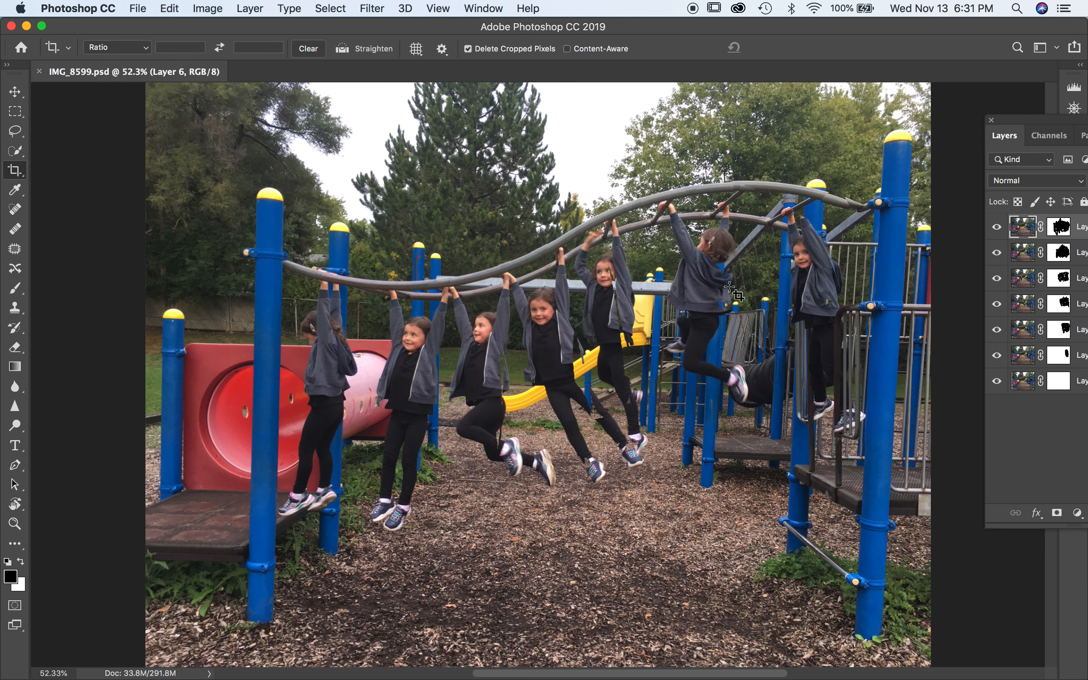
Switch to Adobe Bridge and view the saved IMG_8599.psd in full-screen preview.
key(super+Tab)
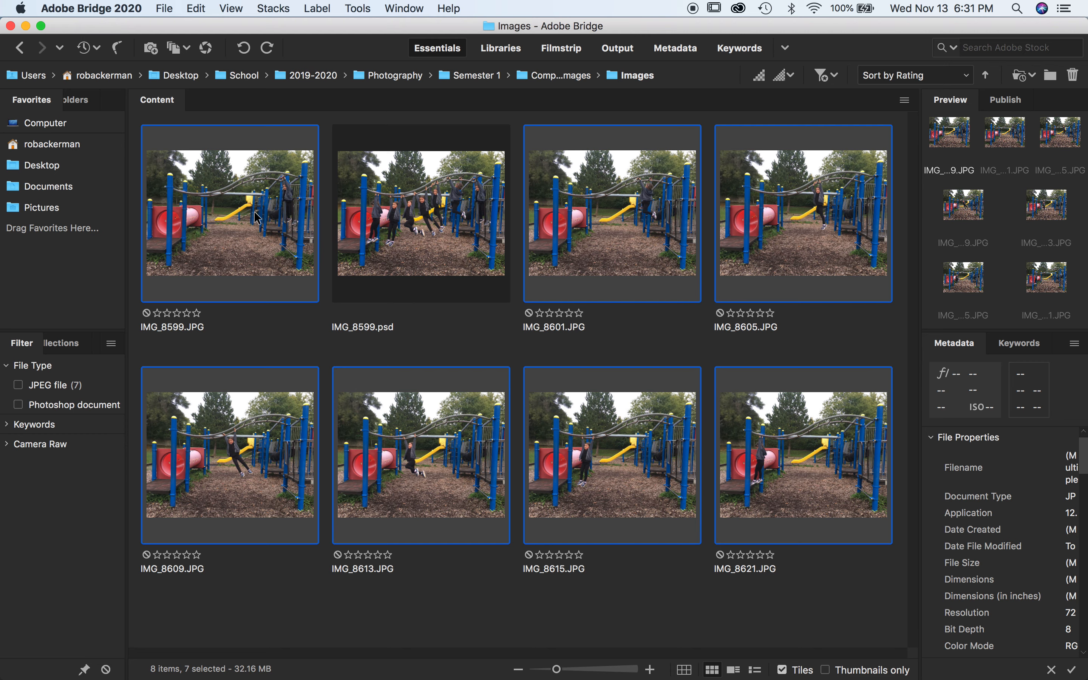
click(433, 214)
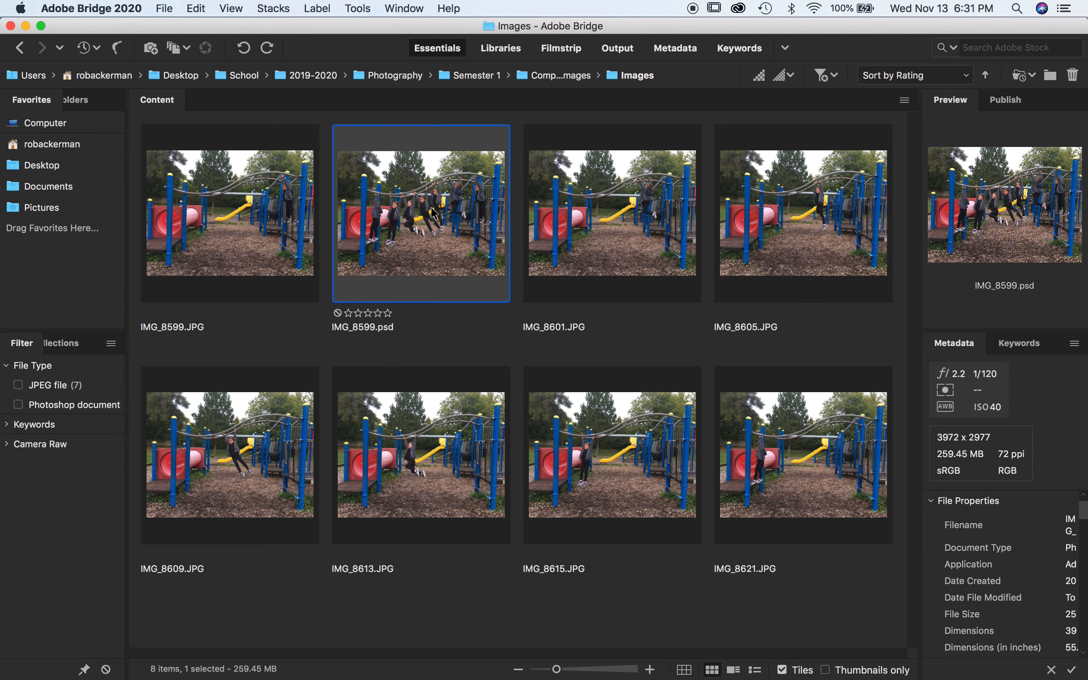
key(space)
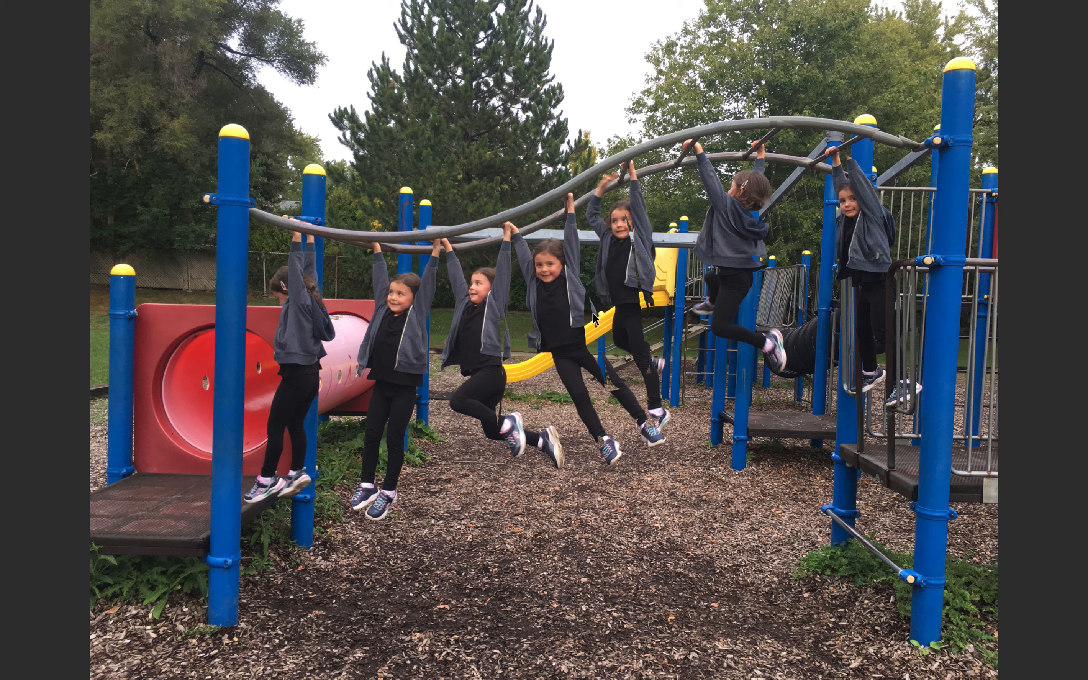
key(space)
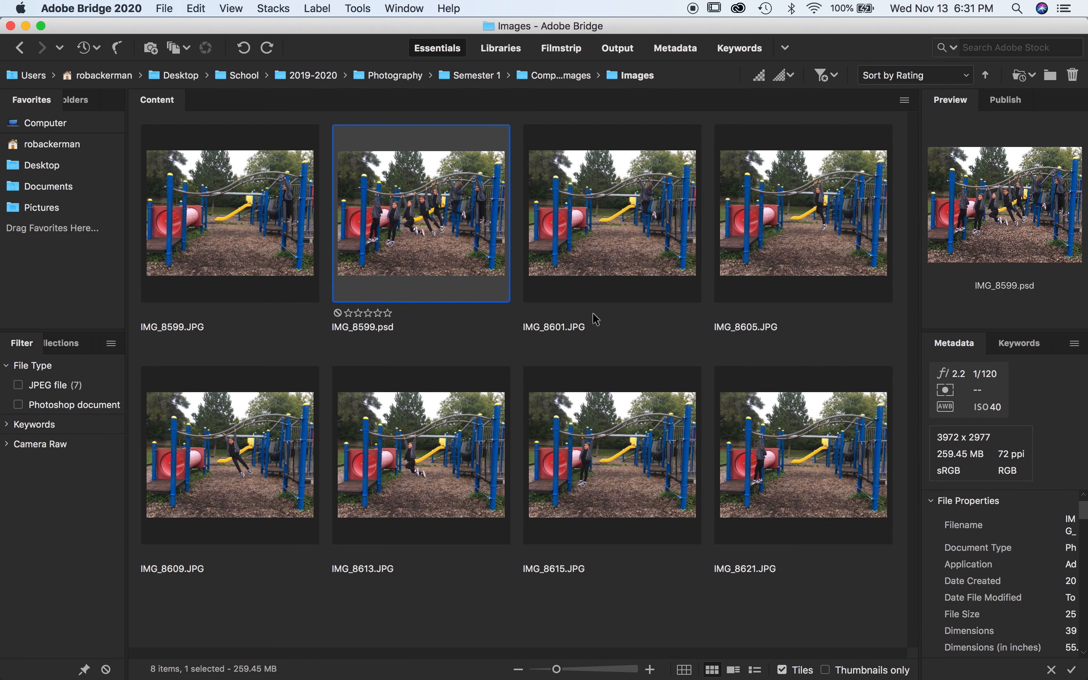
right_click(429, 205)
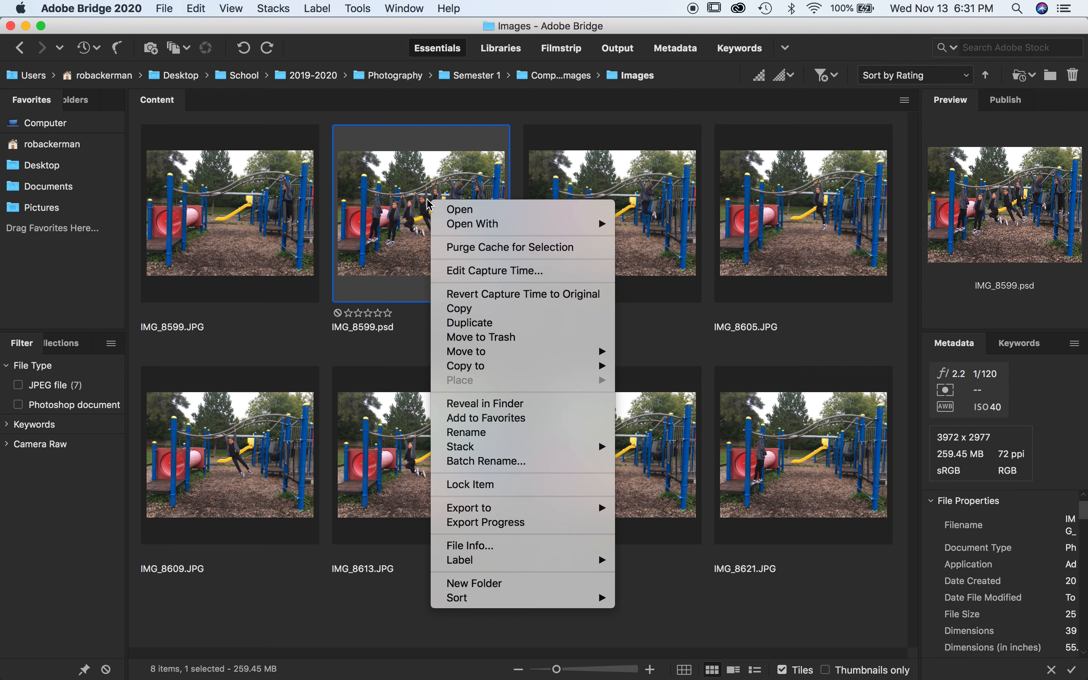
click(388, 195)
Switch back to Photoshop and close IMG_8599.psd.
key(super+Tab)
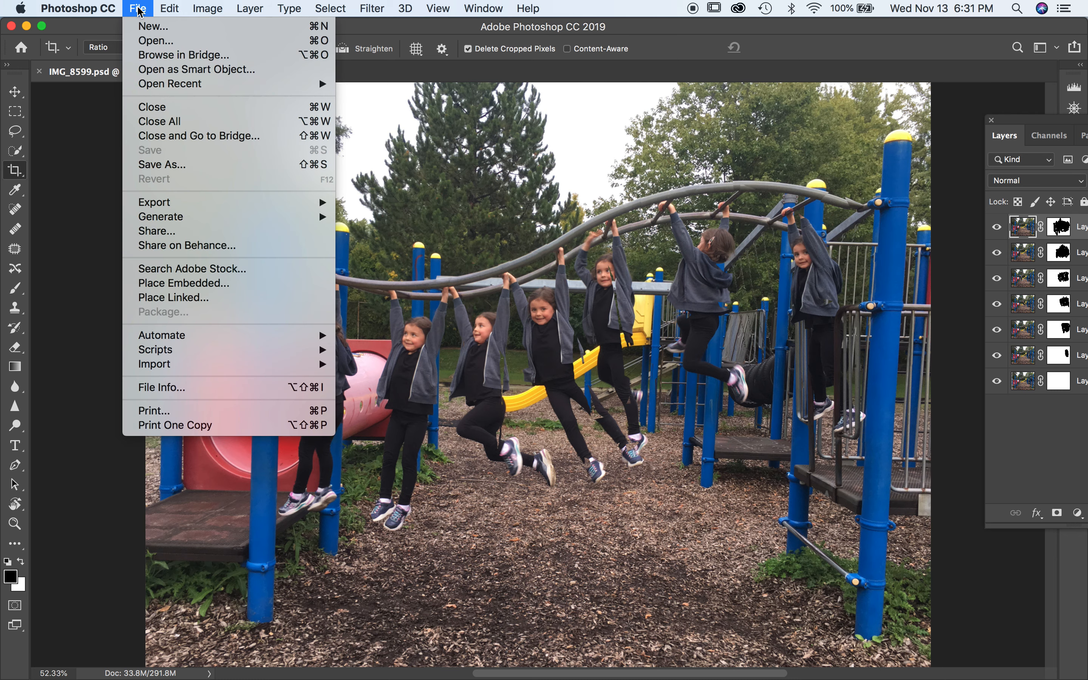
click(138, 9)
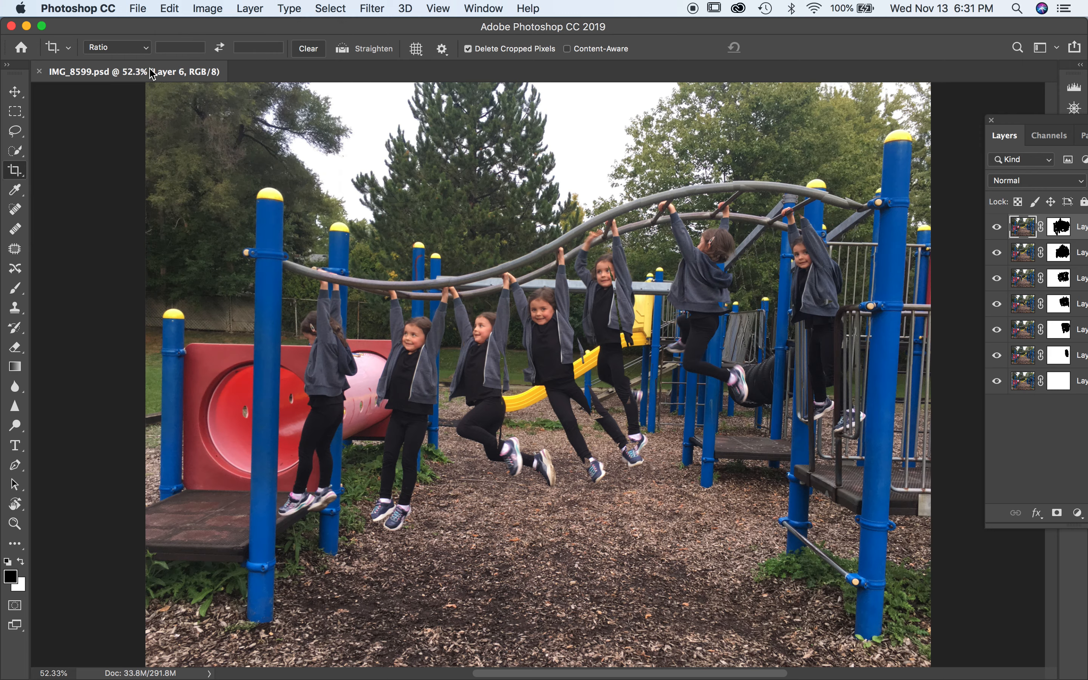
click(39, 72)
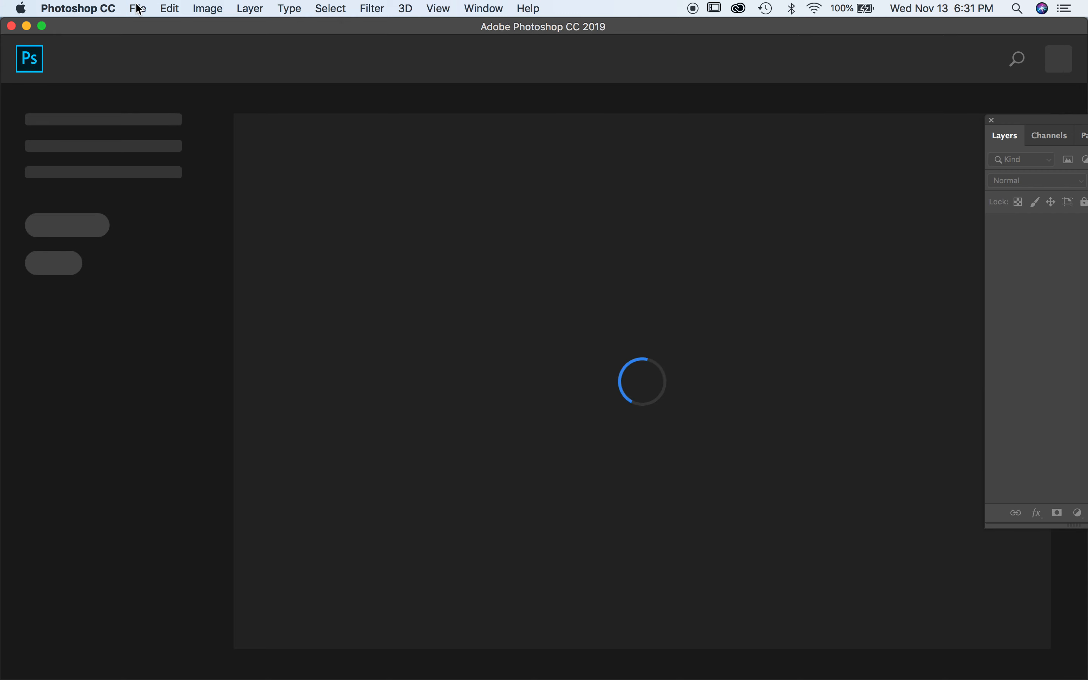
Open IMG_8599.psd from the Images folder using the Camera Raw format.
click(135, 8)
click(163, 43)
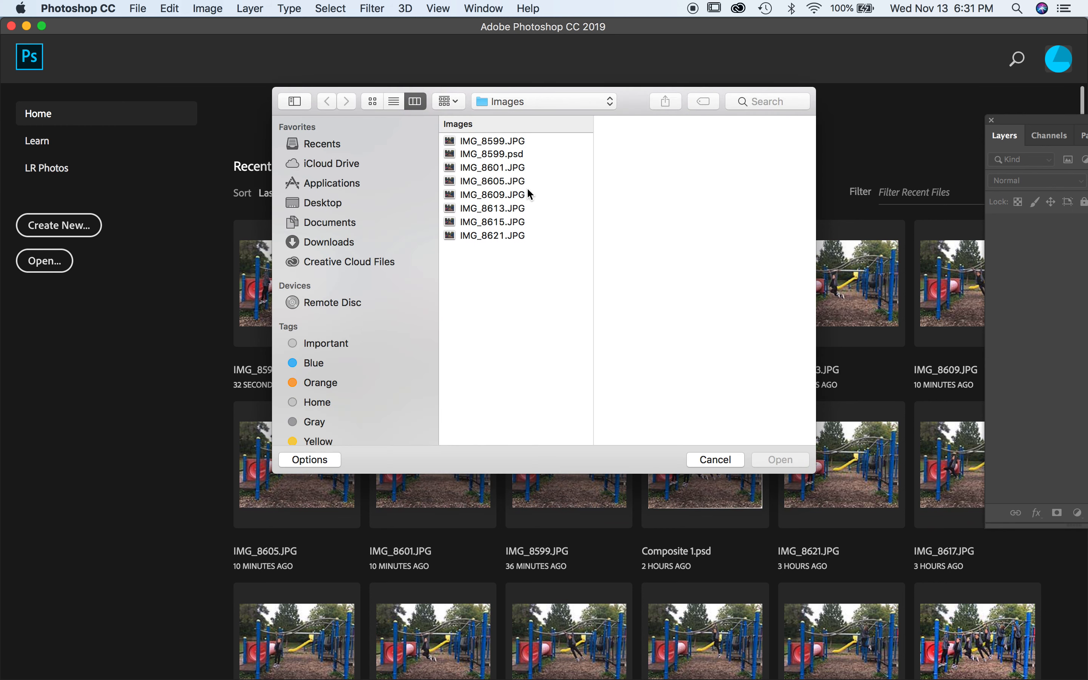
click(518, 155)
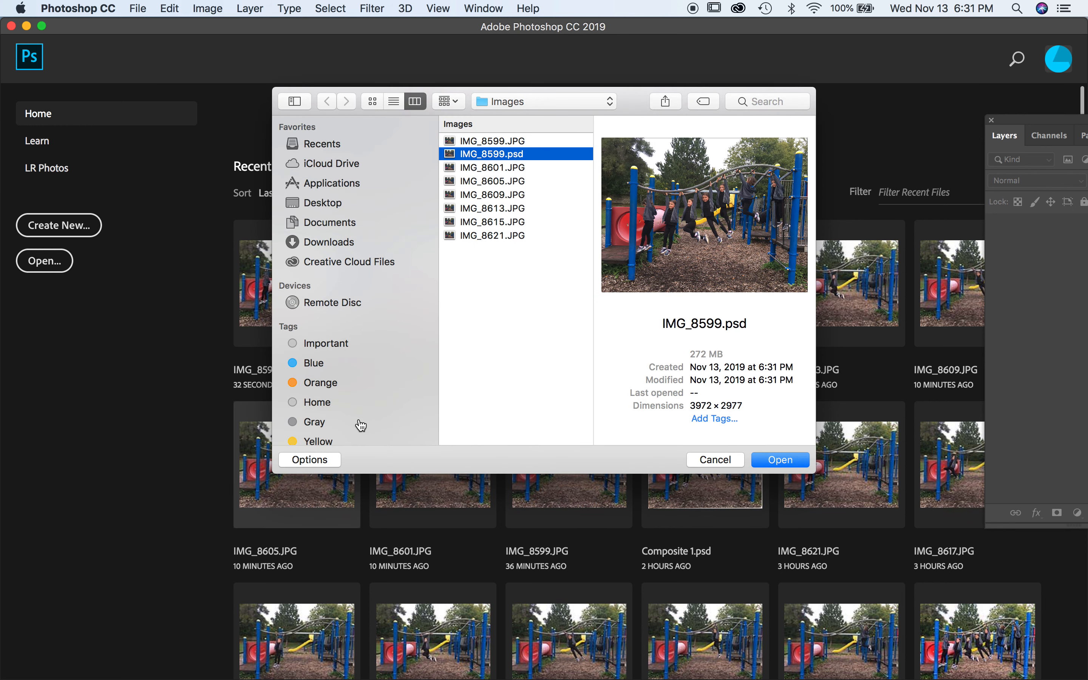
click(330, 461)
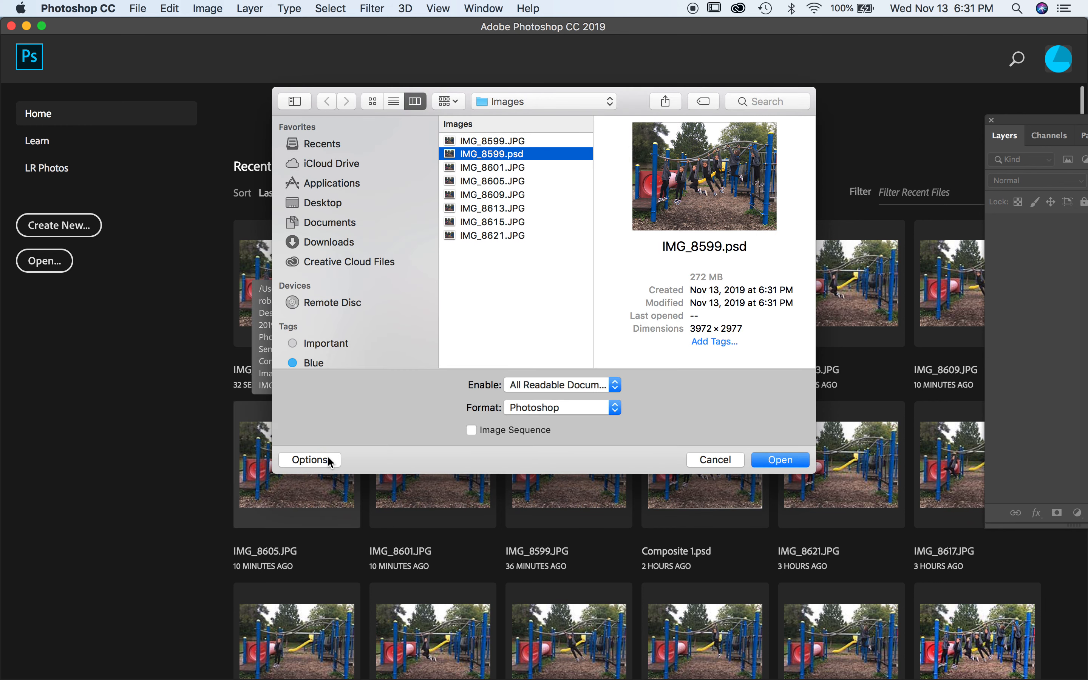
click(615, 408)
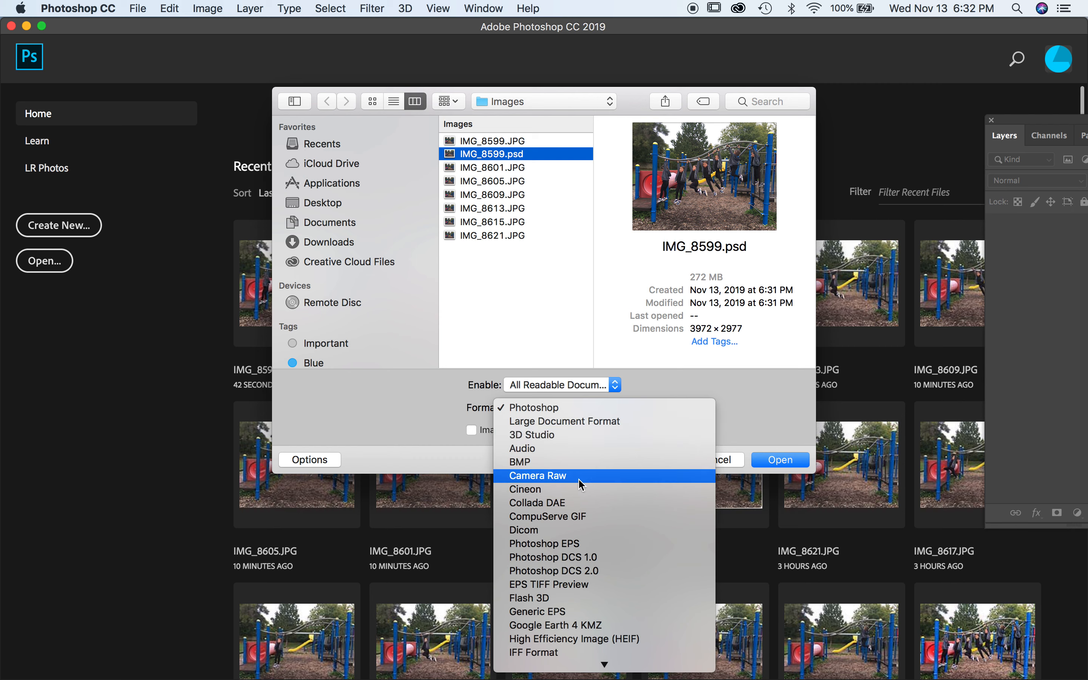
click(566, 475)
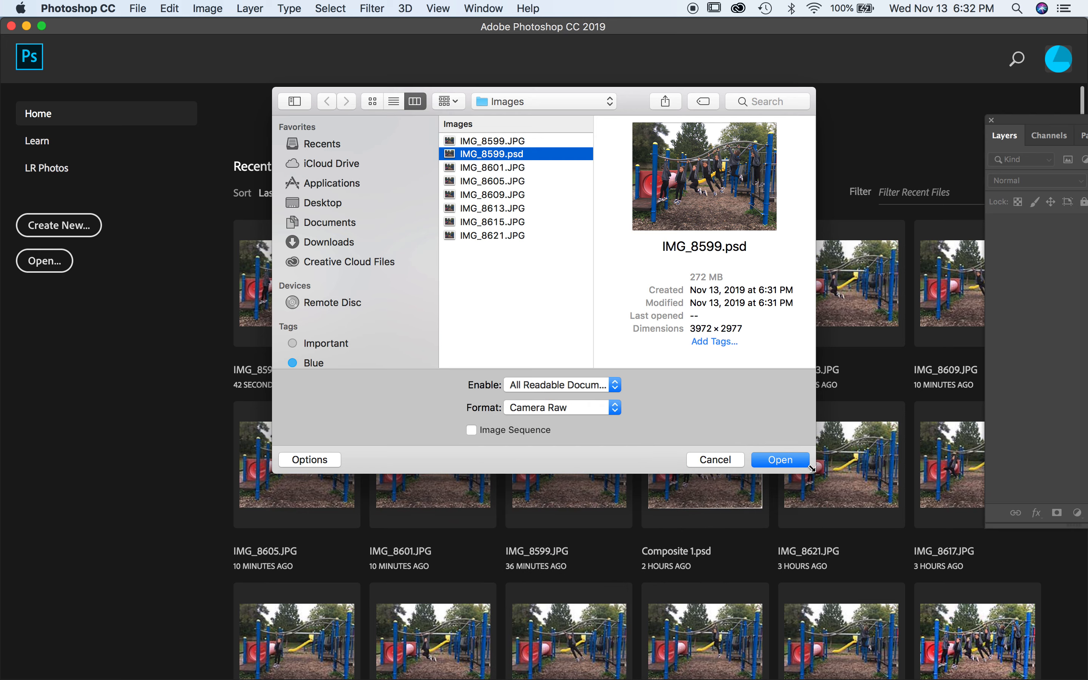
click(798, 463)
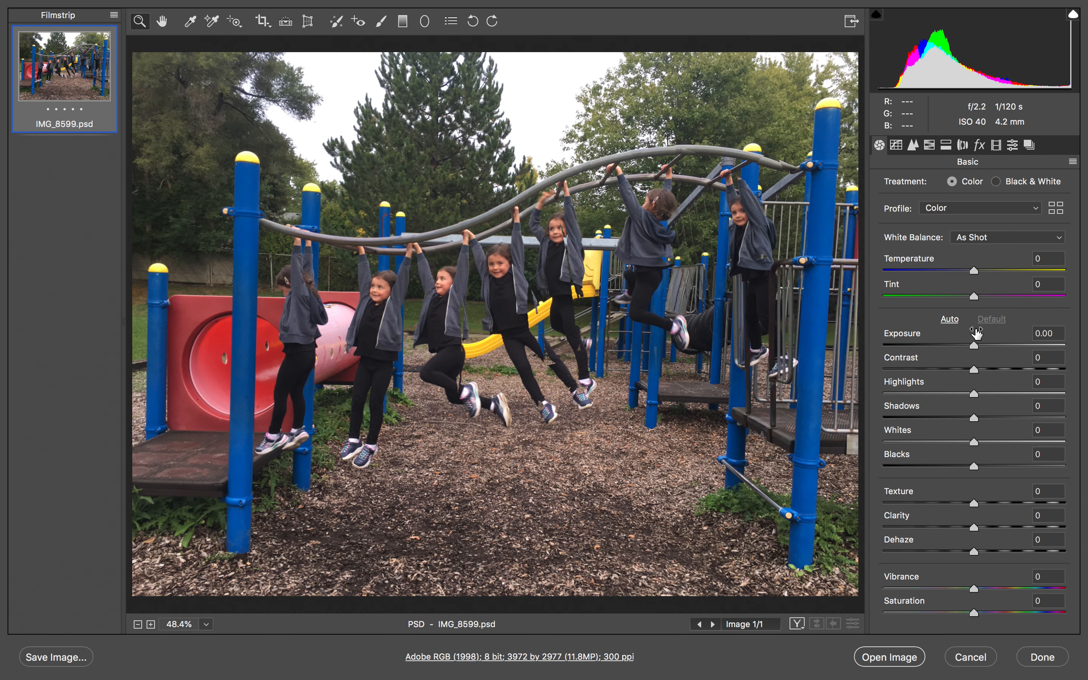
Set Exposure to +0.61, Contrast to +16, Blacks to -16, Vibrance to +23 and Temperature to +2 in the Basic adjustments.
drag(976, 333, 985, 336)
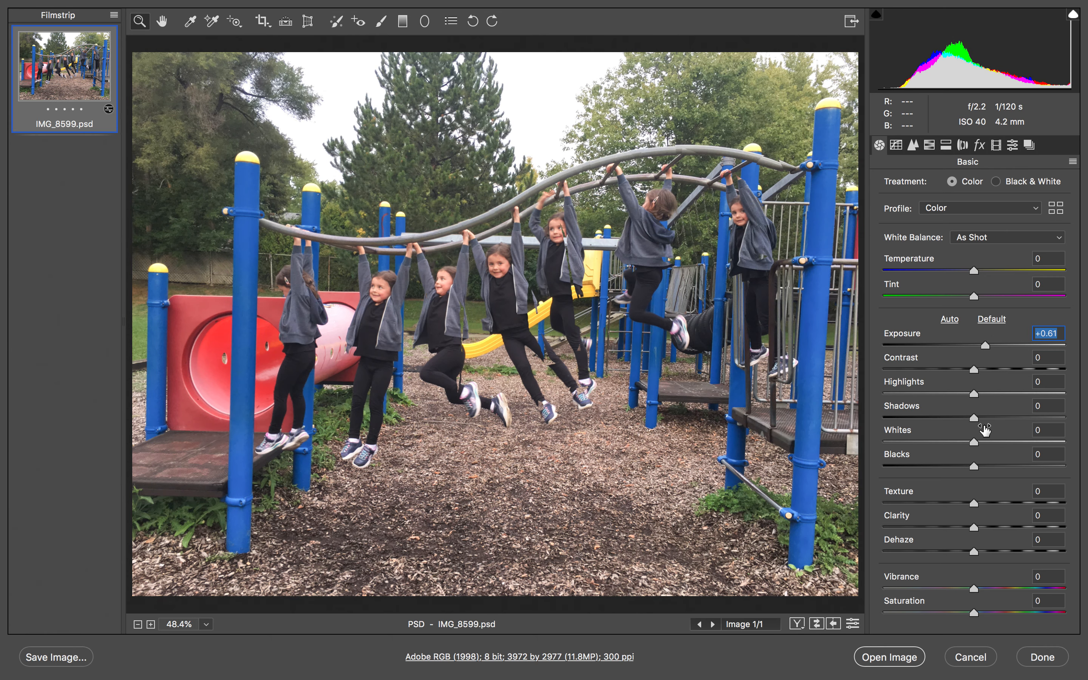
drag(984, 371, 989, 370)
drag(975, 466, 960, 466)
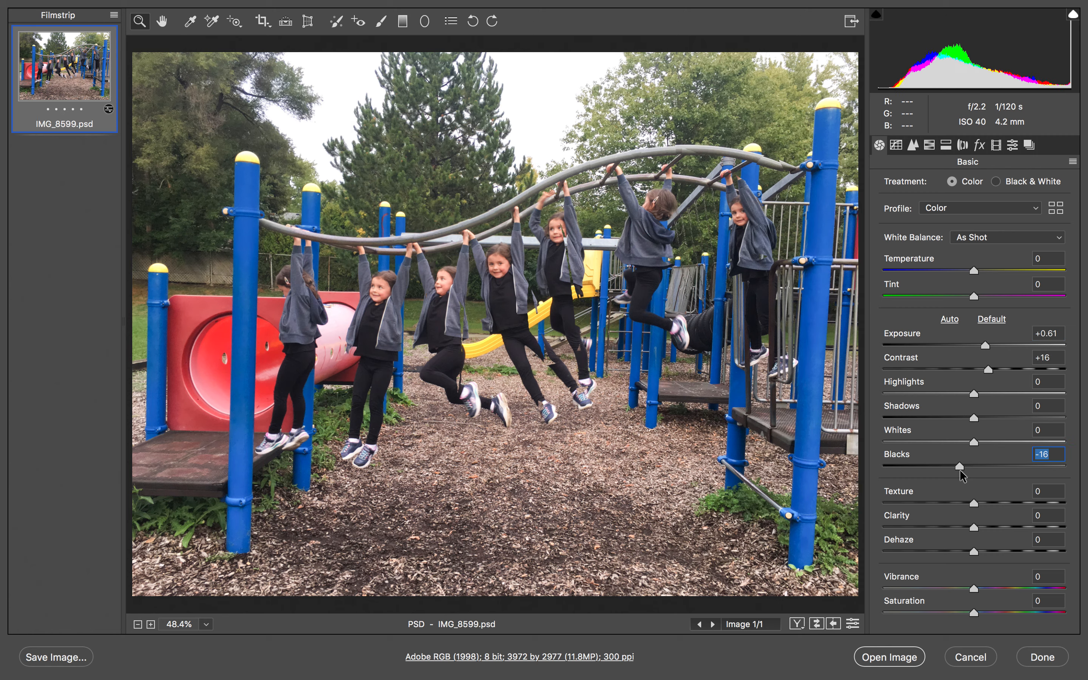
drag(974, 589, 994, 588)
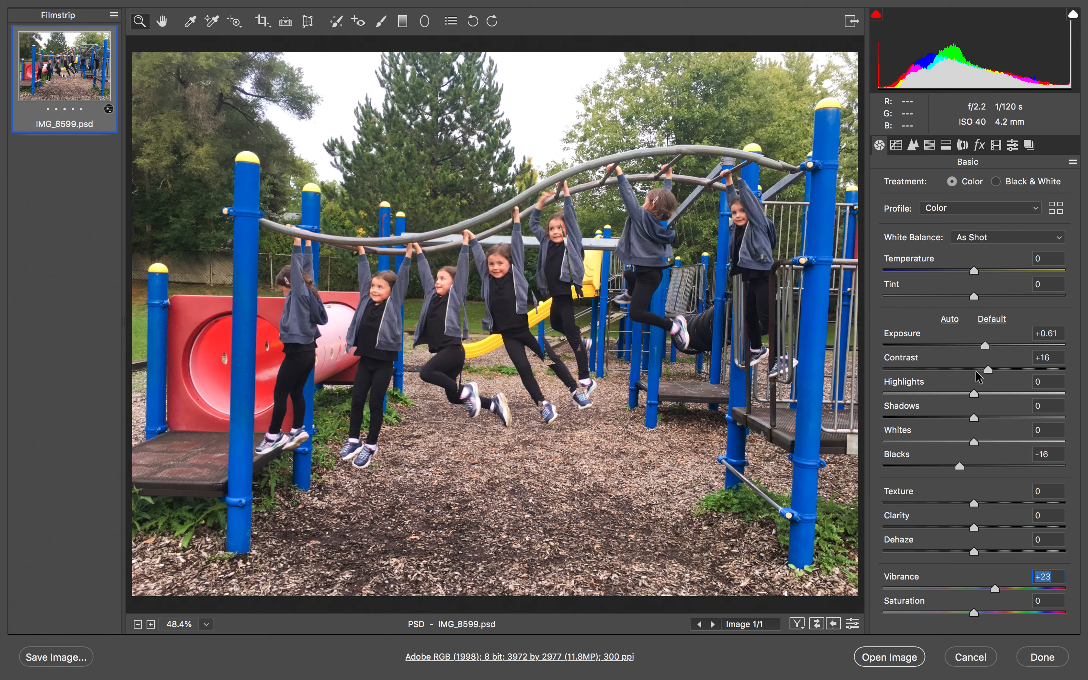
drag(968, 262, 971, 264)
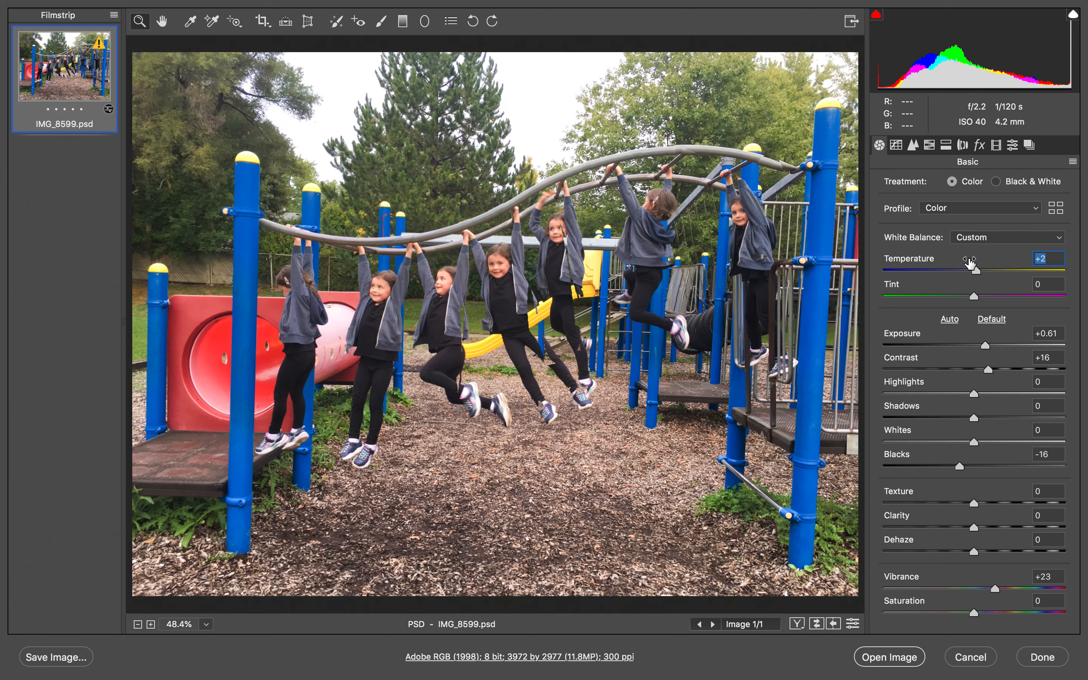
Set the HSL luminance of Blues to -20, Yellows to +16 and Reds to +18.
click(929, 146)
click(1010, 188)
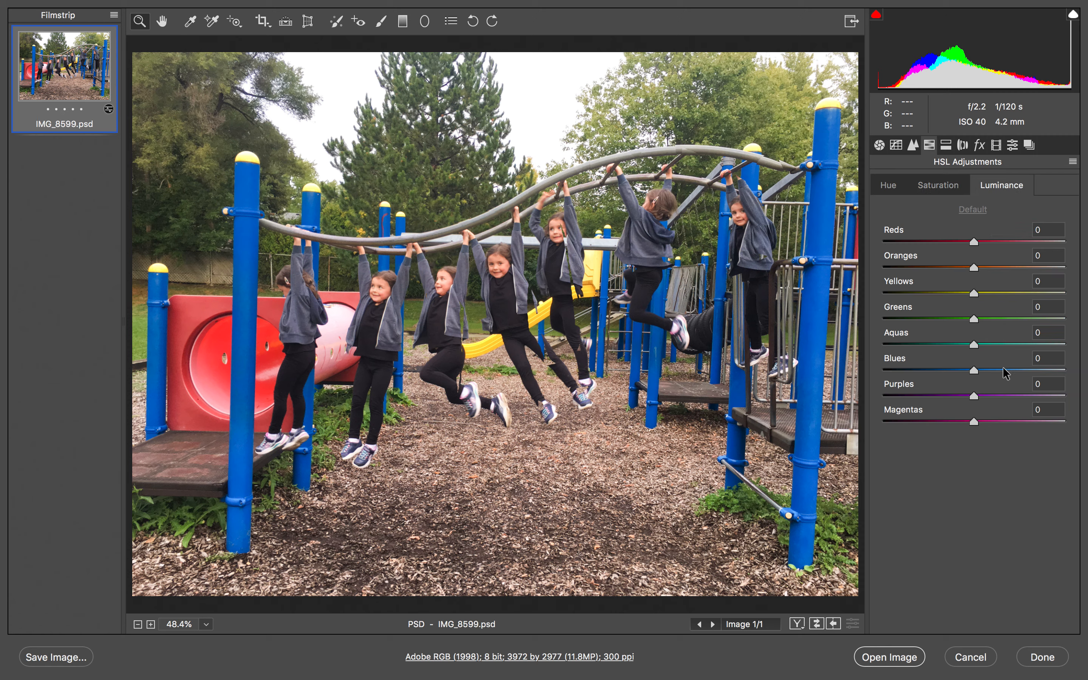
drag(997, 376, 957, 376)
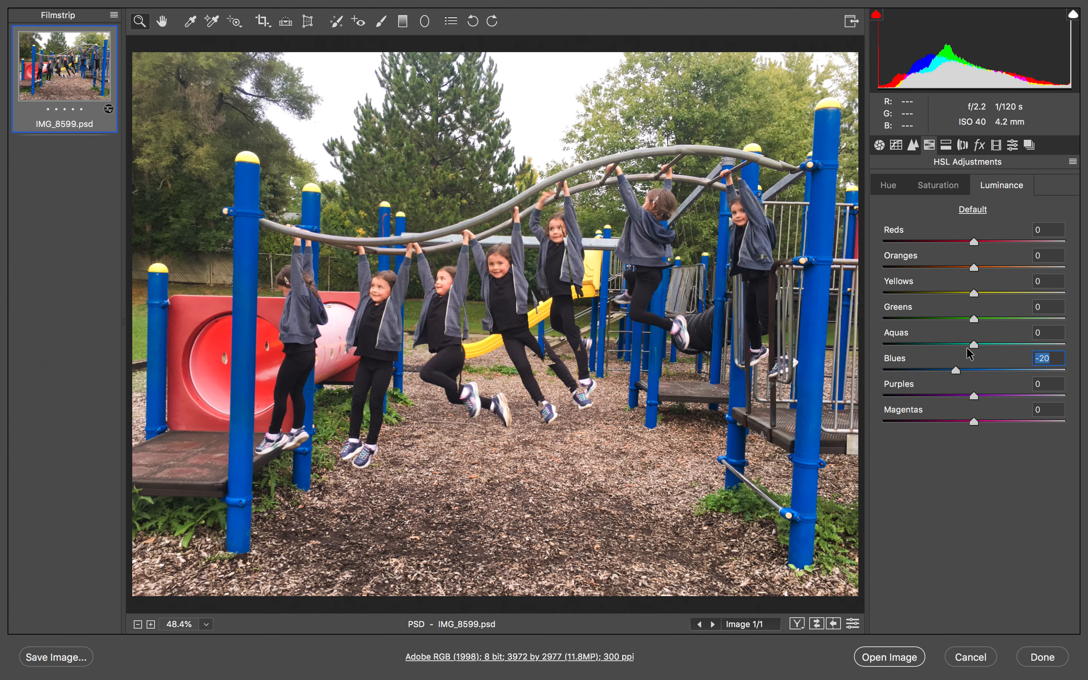
drag(988, 295, 989, 295)
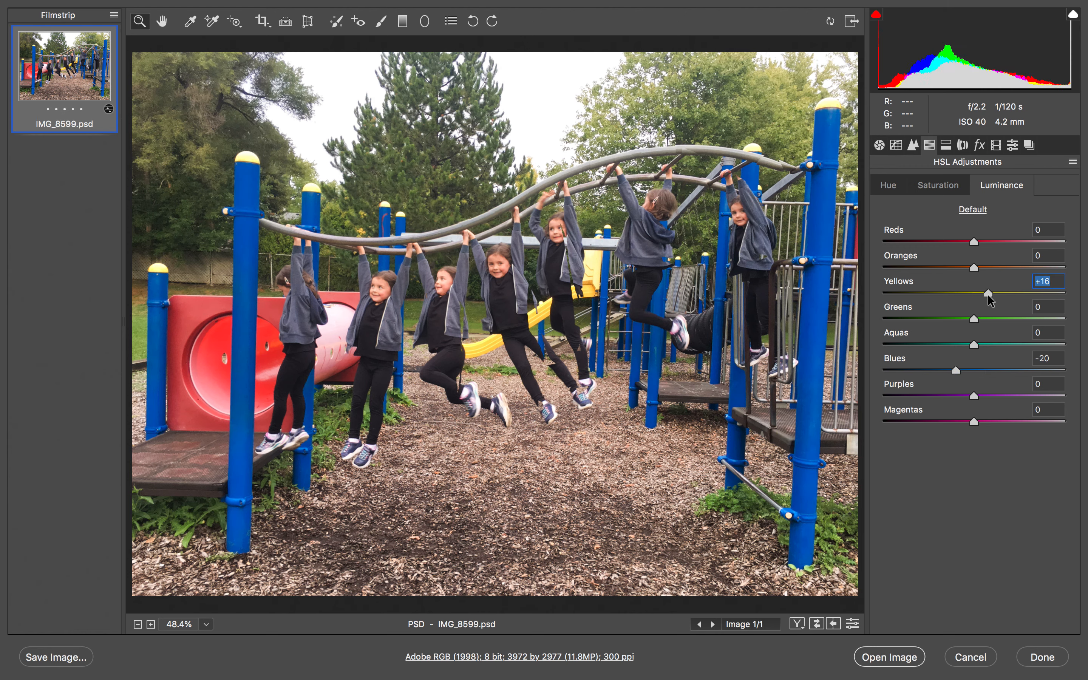
click(991, 242)
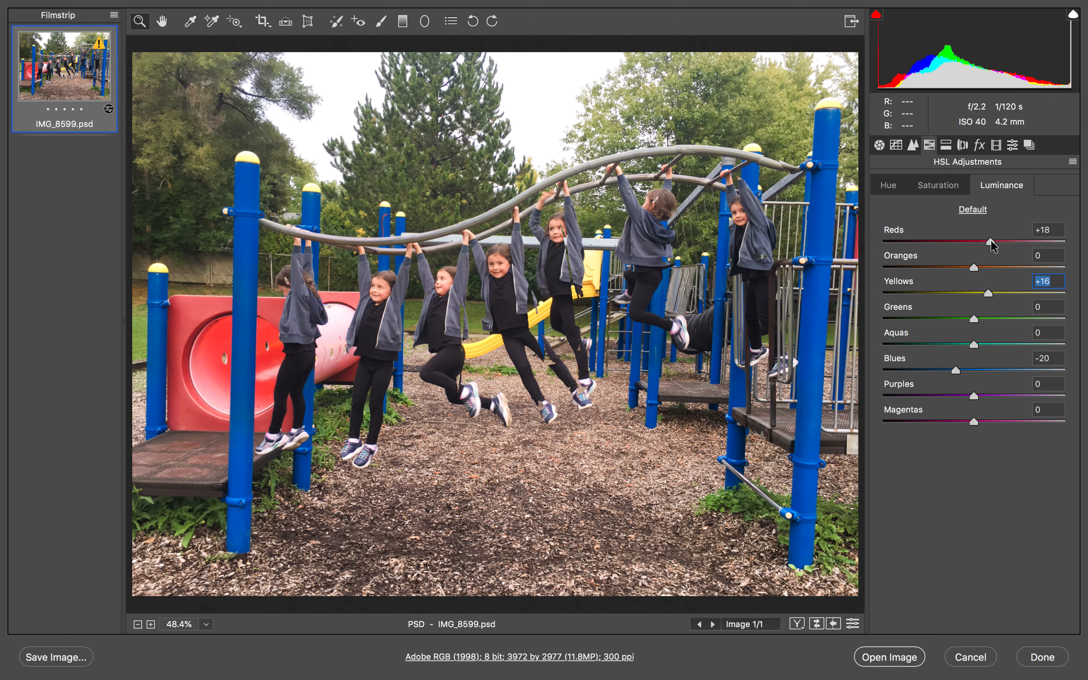
Set the HSL saturation of Reds to +28 and open the adjusted image in Photoshop as a smart object.
click(937, 186)
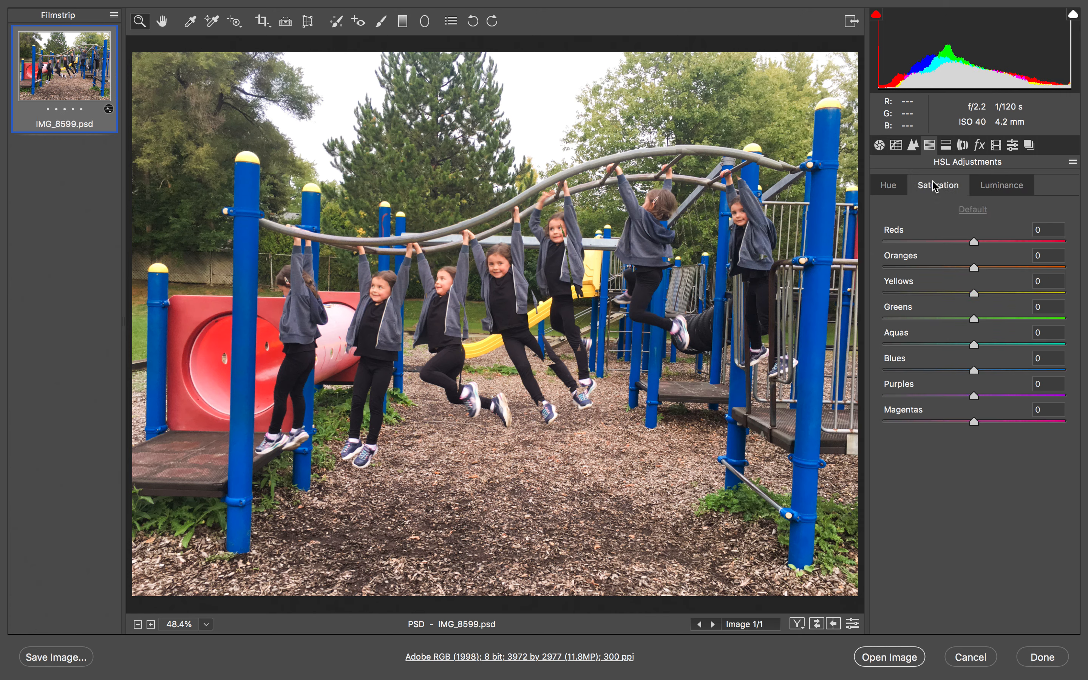
click(1000, 243)
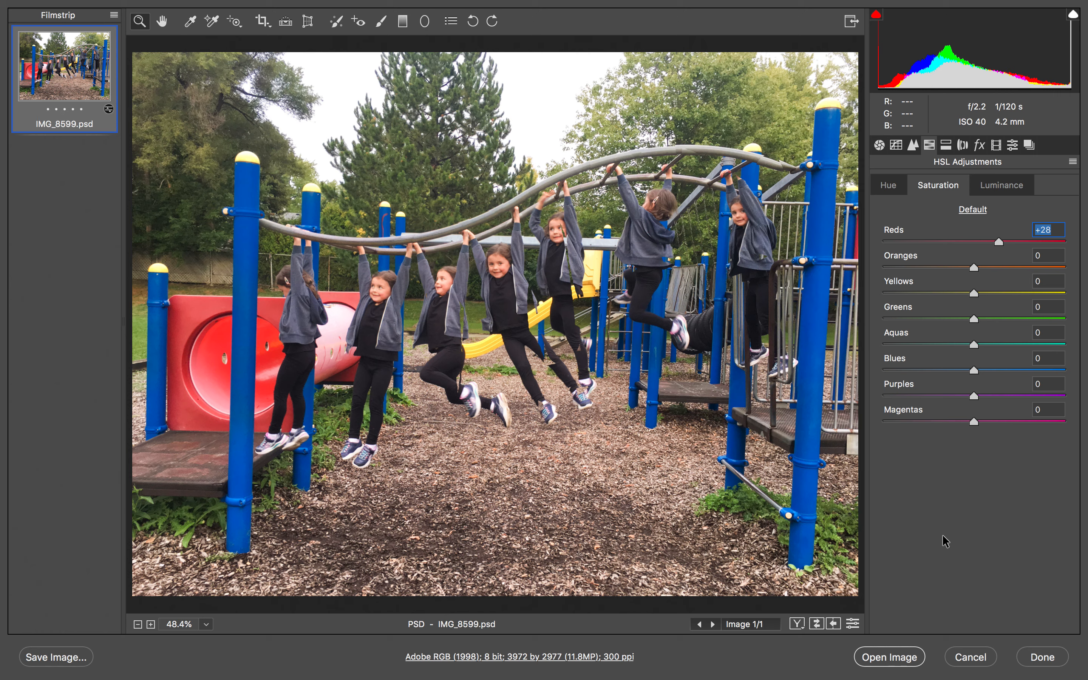
key(shift)
shift+click(890, 657)
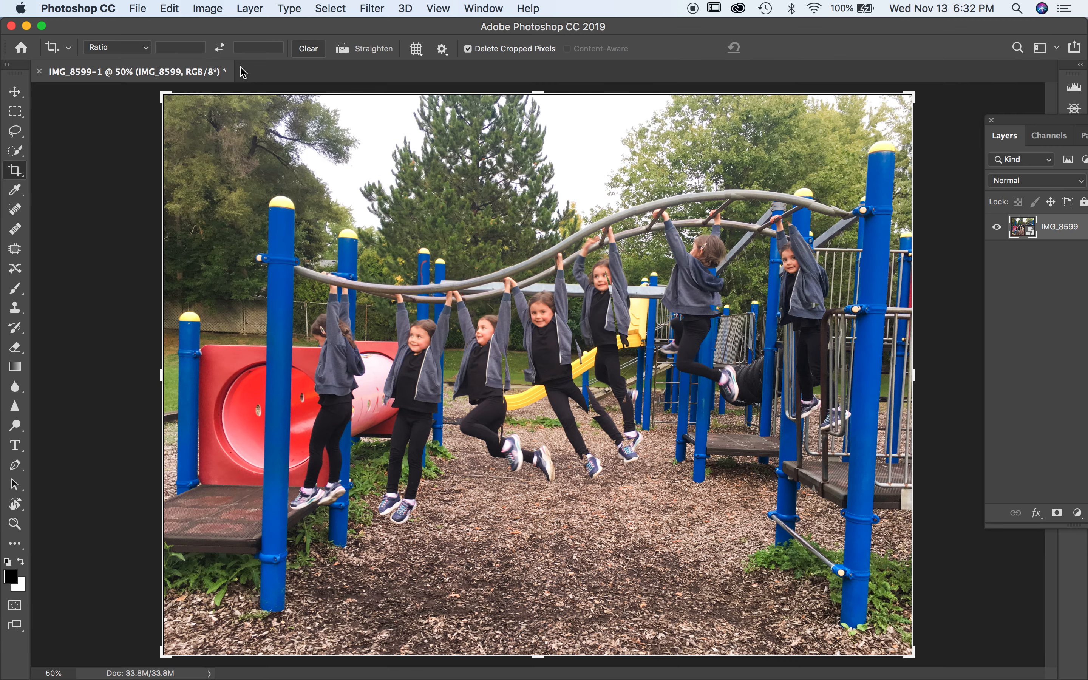
Save the image as a JPEG named IMG_8599-1 in the Images folder, with quality 8 and Baseline ("Standard") format.
click(138, 9)
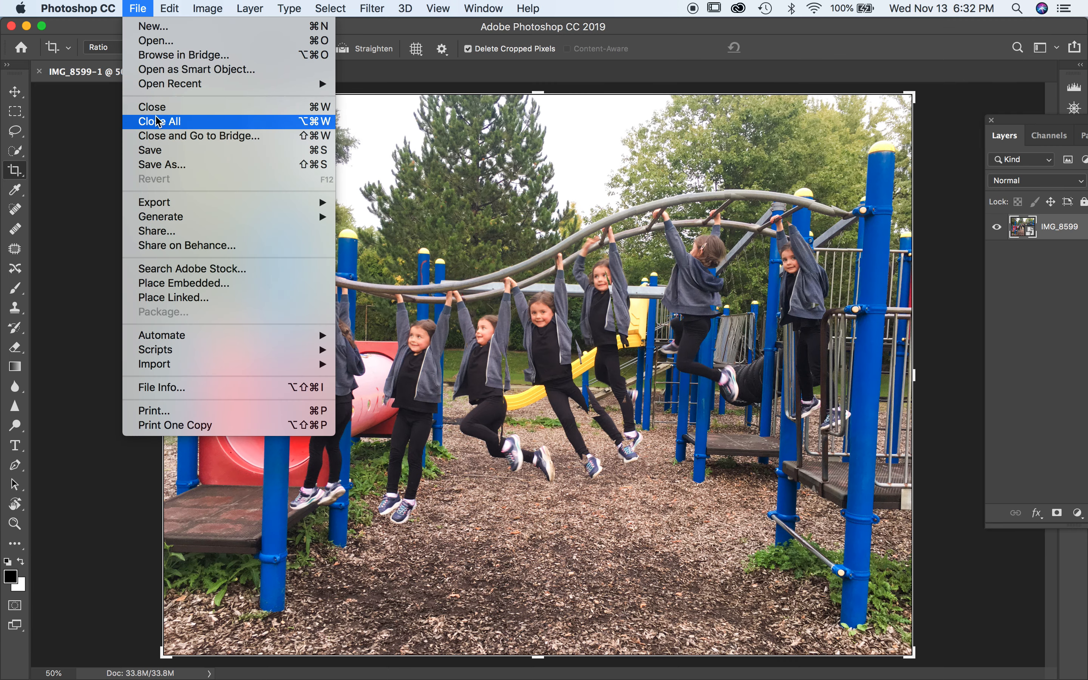
click(180, 164)
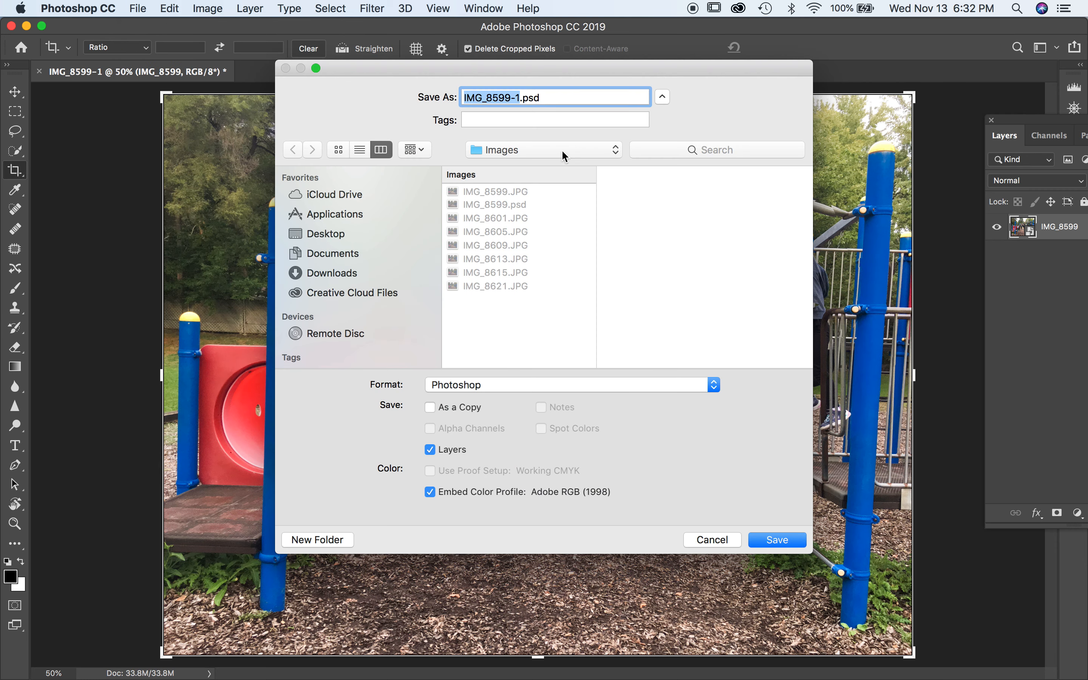
click(539, 386)
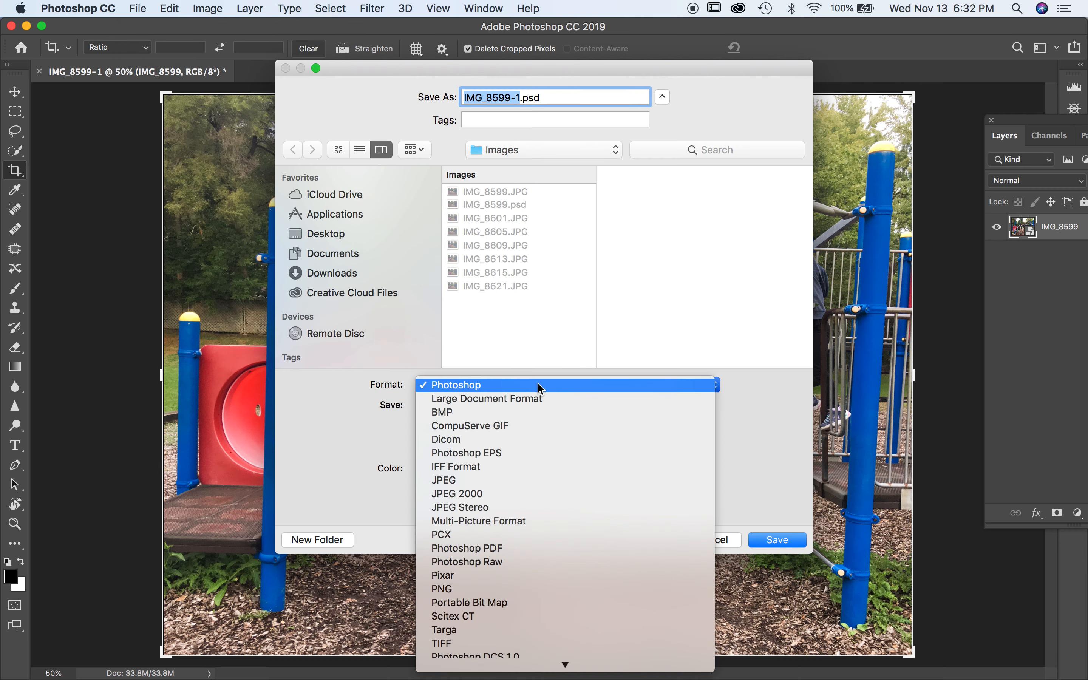
click(481, 480)
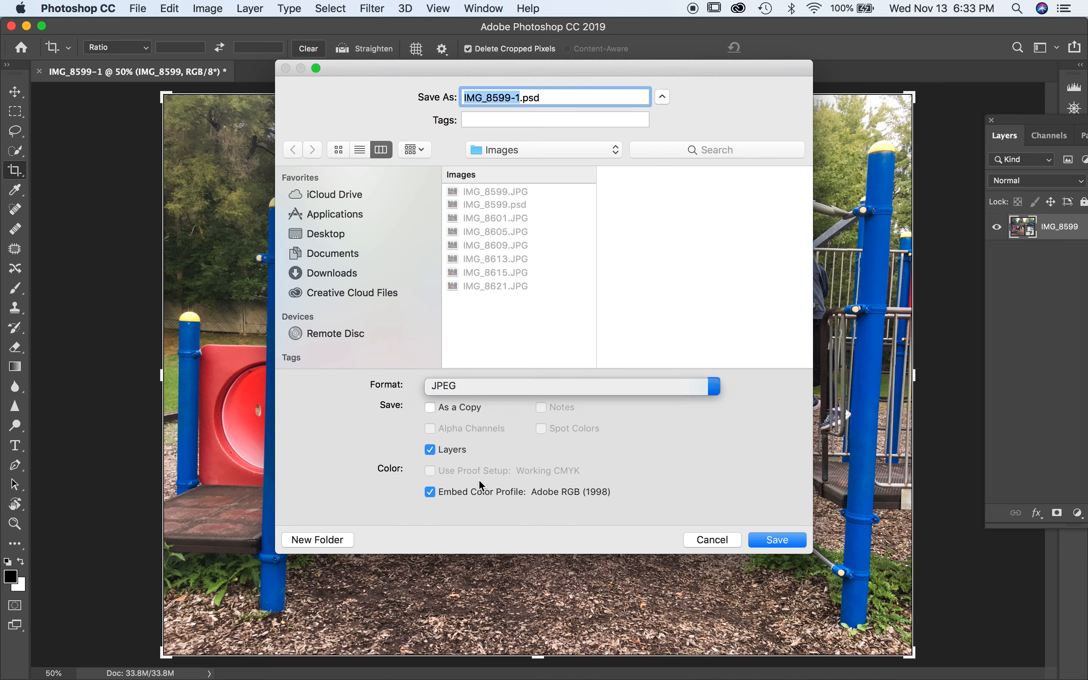
click(780, 542)
drag(577, 246, 537, 258)
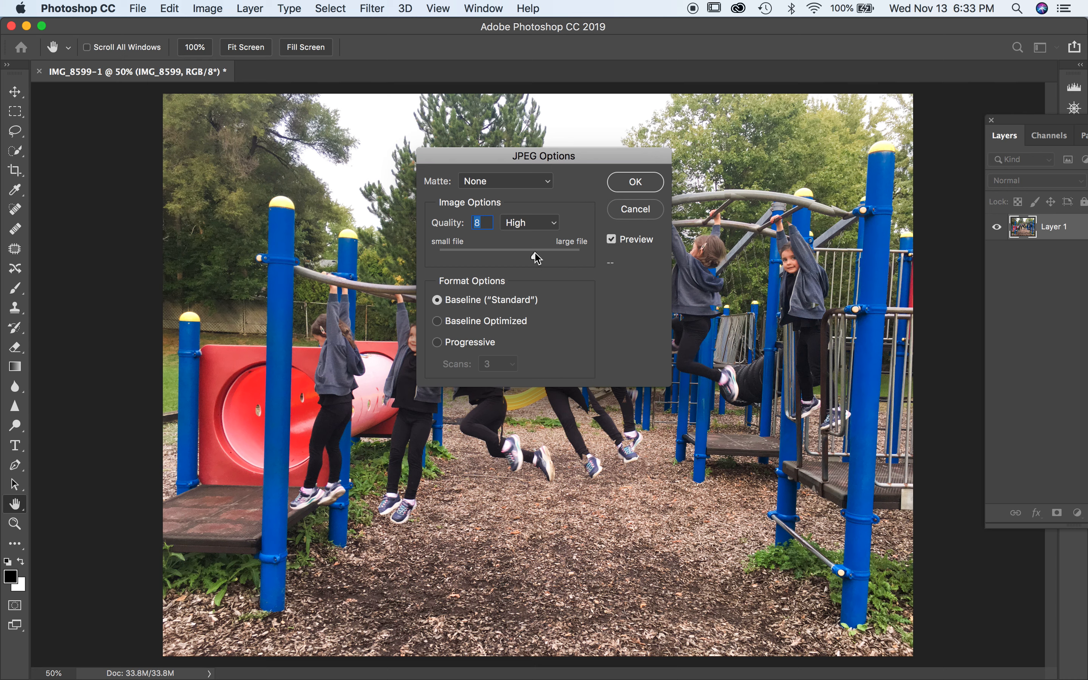
click(636, 182)
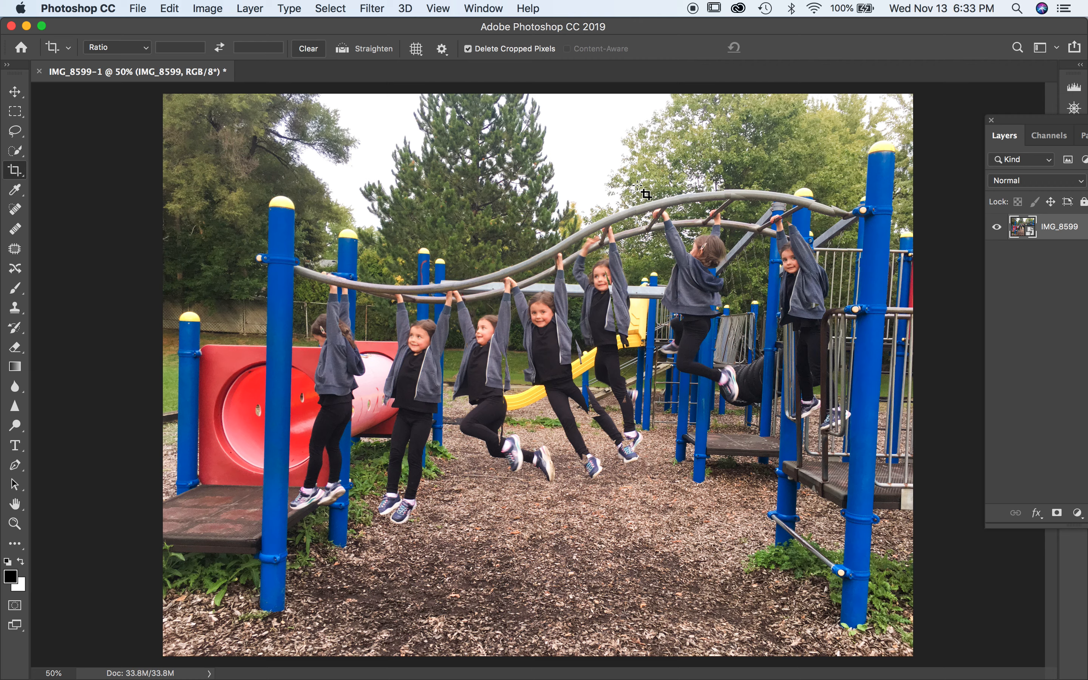
Switch to Adobe Bridge and view IMG_8599-1.jpg in full-screen preview.
key(super+Tab)
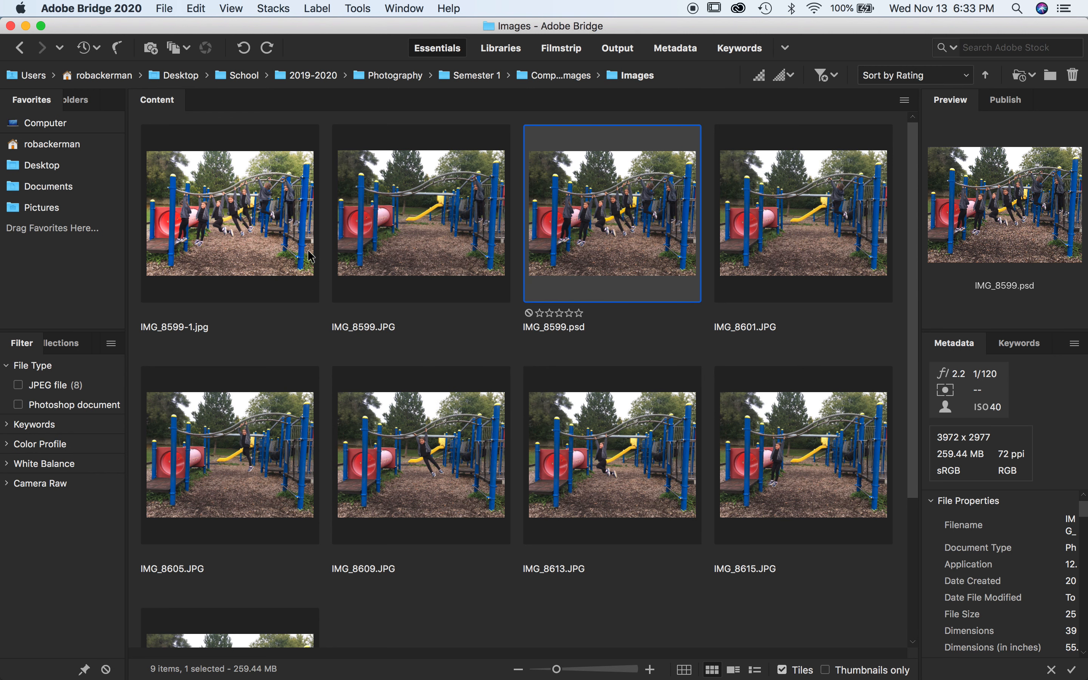
click(268, 244)
key(space)
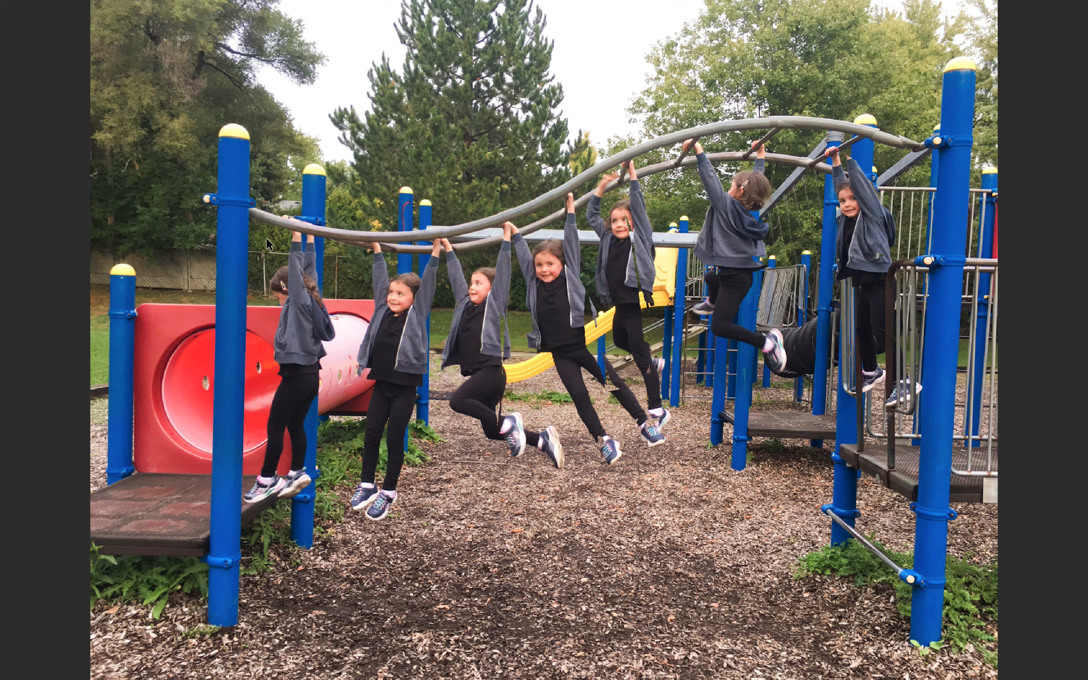
key(super+Tab)
key(super+Tab)
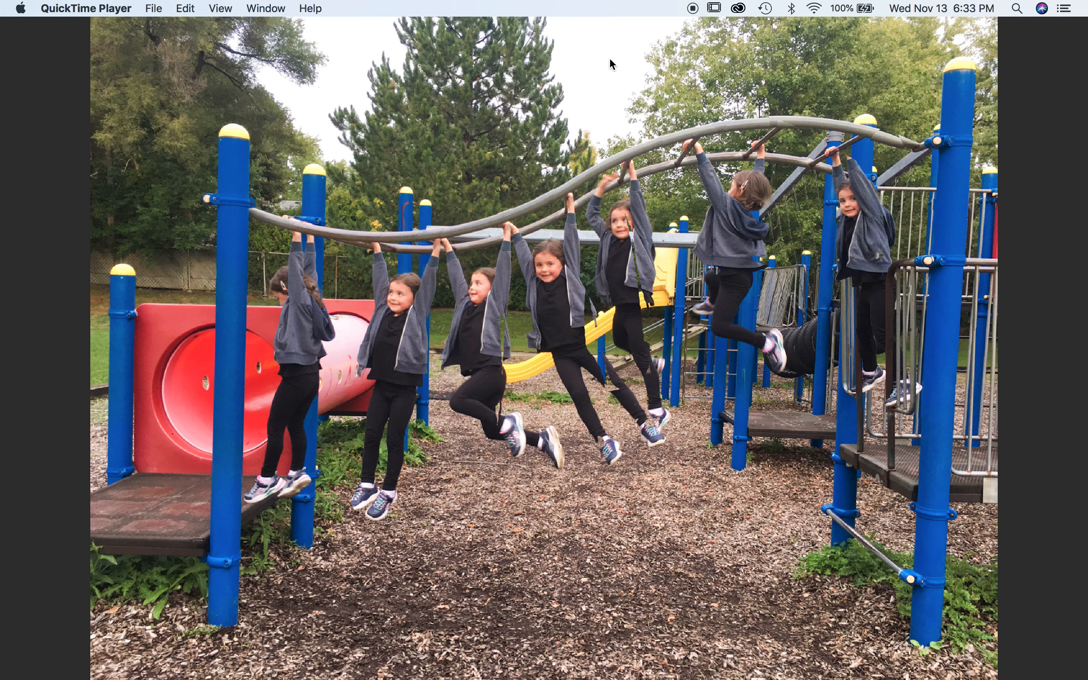